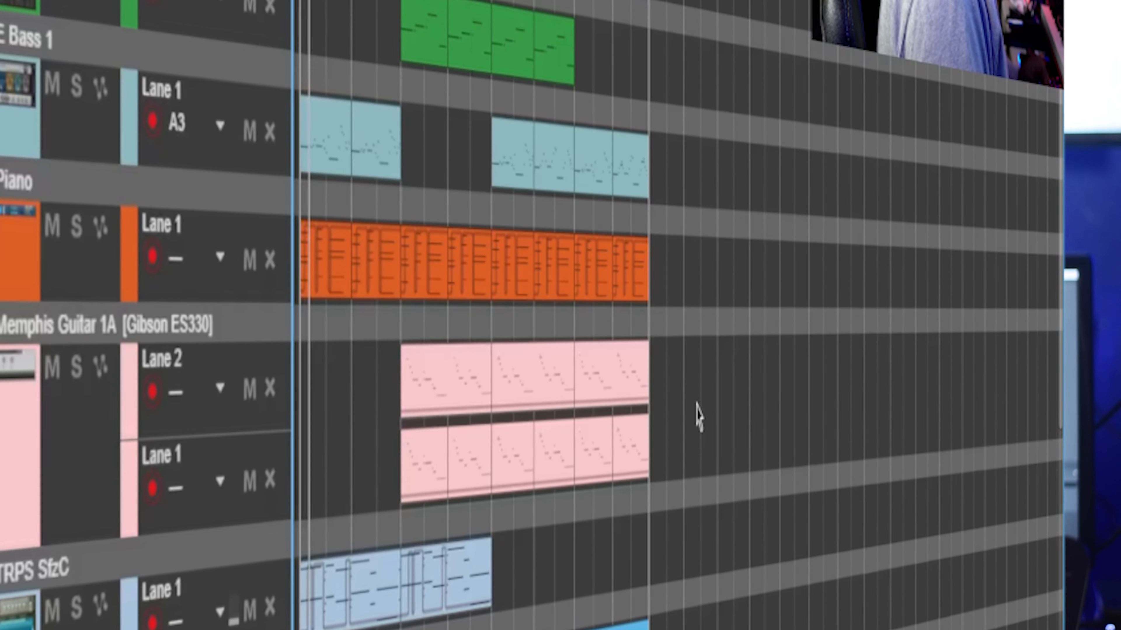
# Examine the song's tracks and clips from the tempo track down to the vocal tracks at several track heights
pyautogui.scroll(-10, 700, 414)
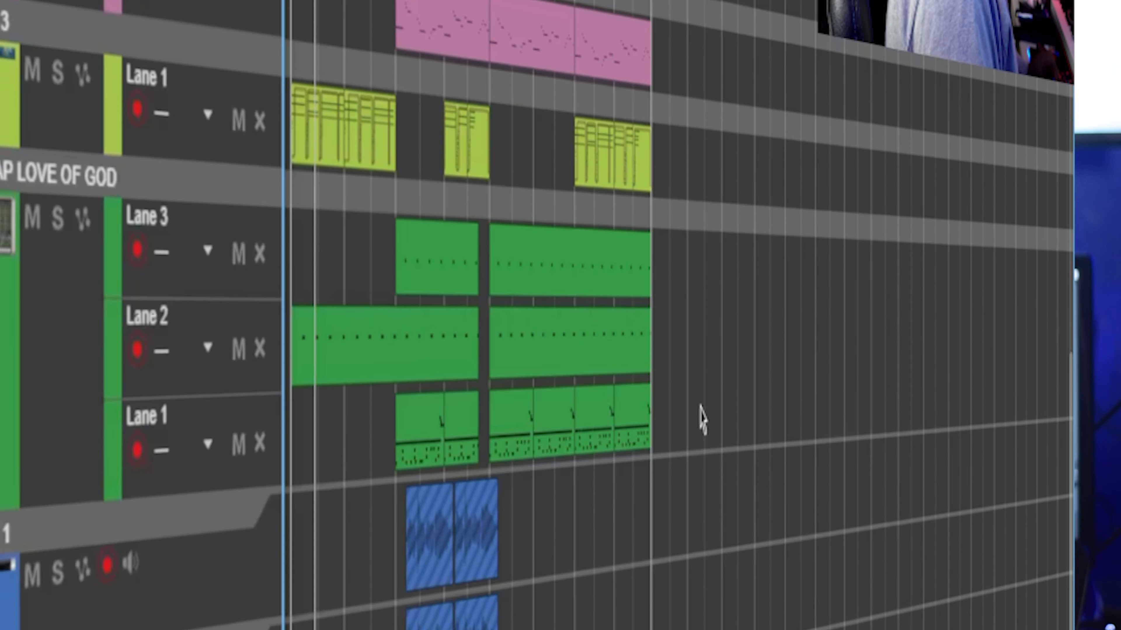
pyautogui.scroll(10, 702, 419)
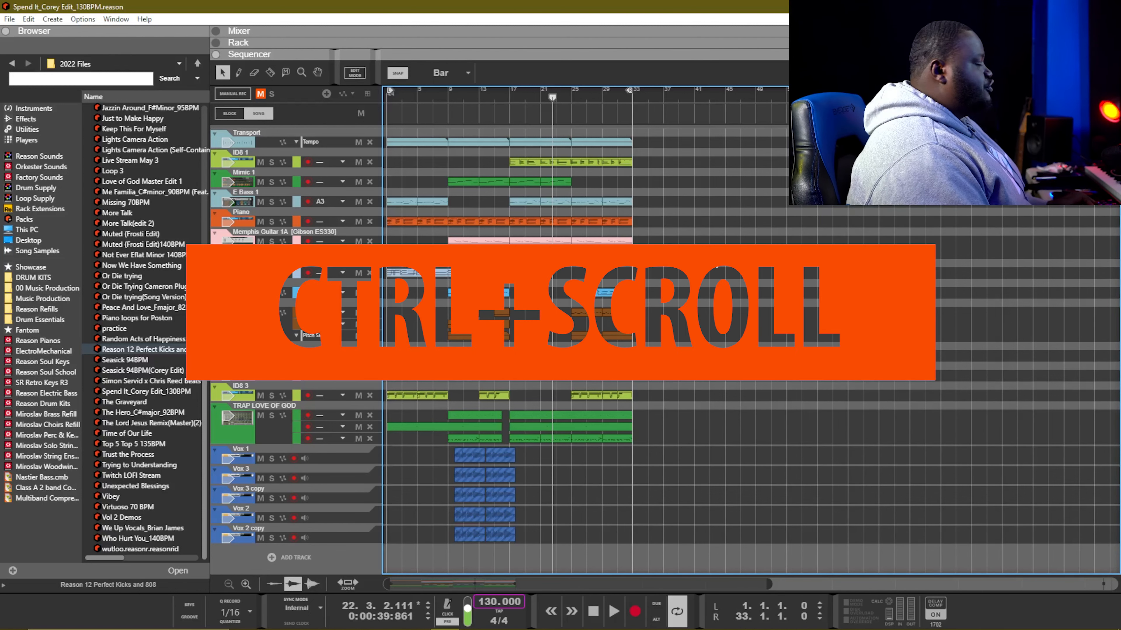
pyautogui.scroll(6, 708, 271)
pyautogui.scroll(-6, 708, 271)
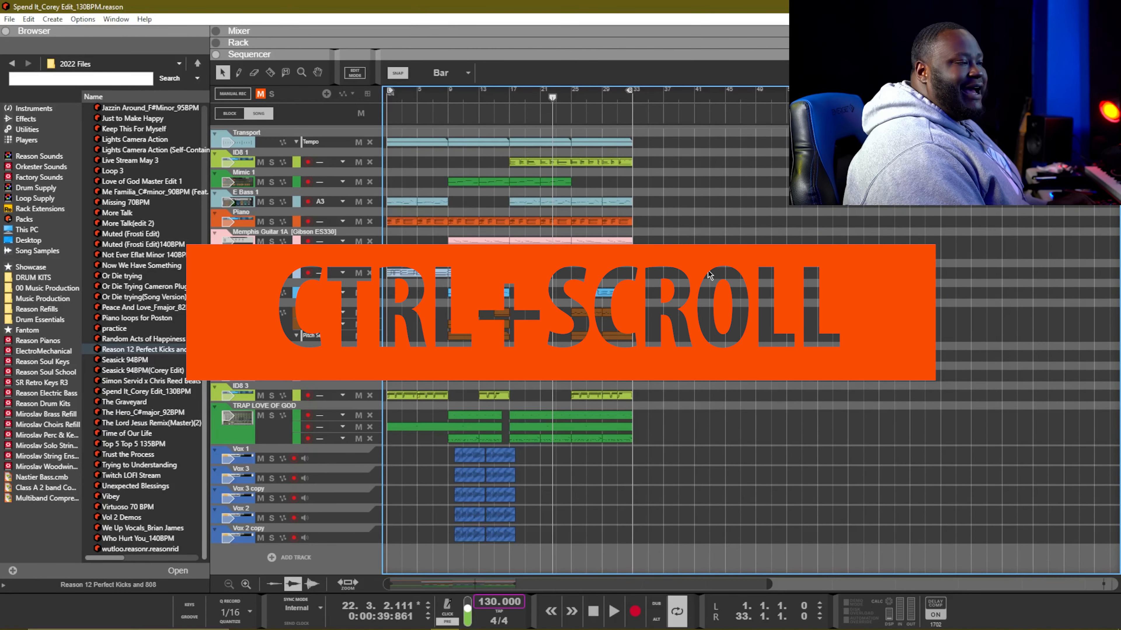
pyautogui.scroll(4, 708, 274)
pyautogui.scroll(-3, 704, 280)
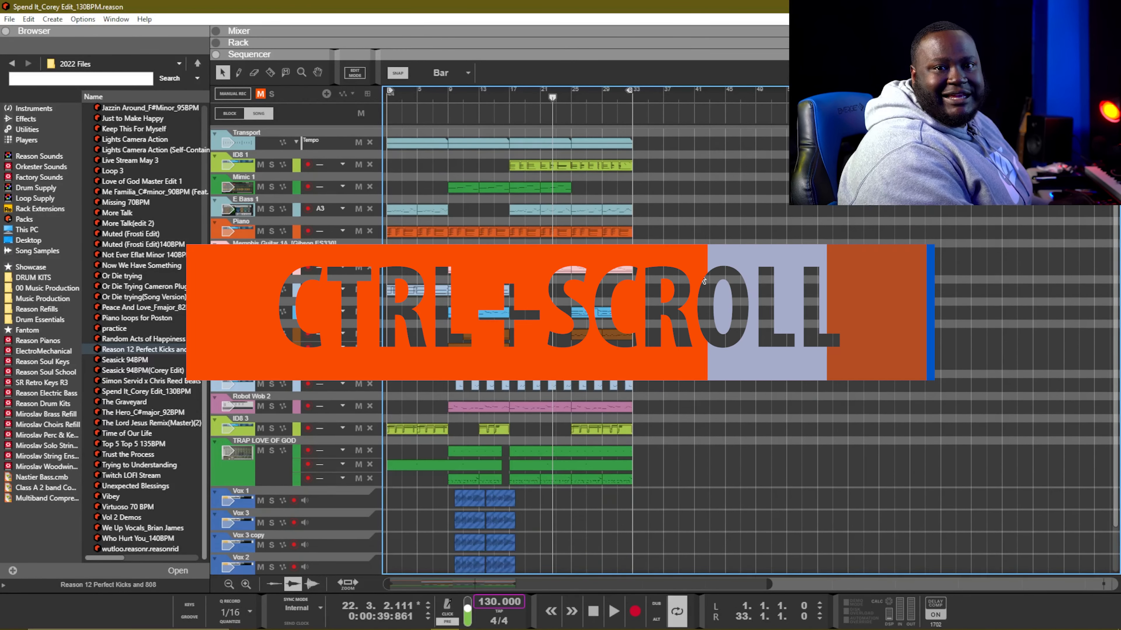
pyautogui.scroll(5, 697, 300)
pyautogui.scroll(-2, 694, 314)
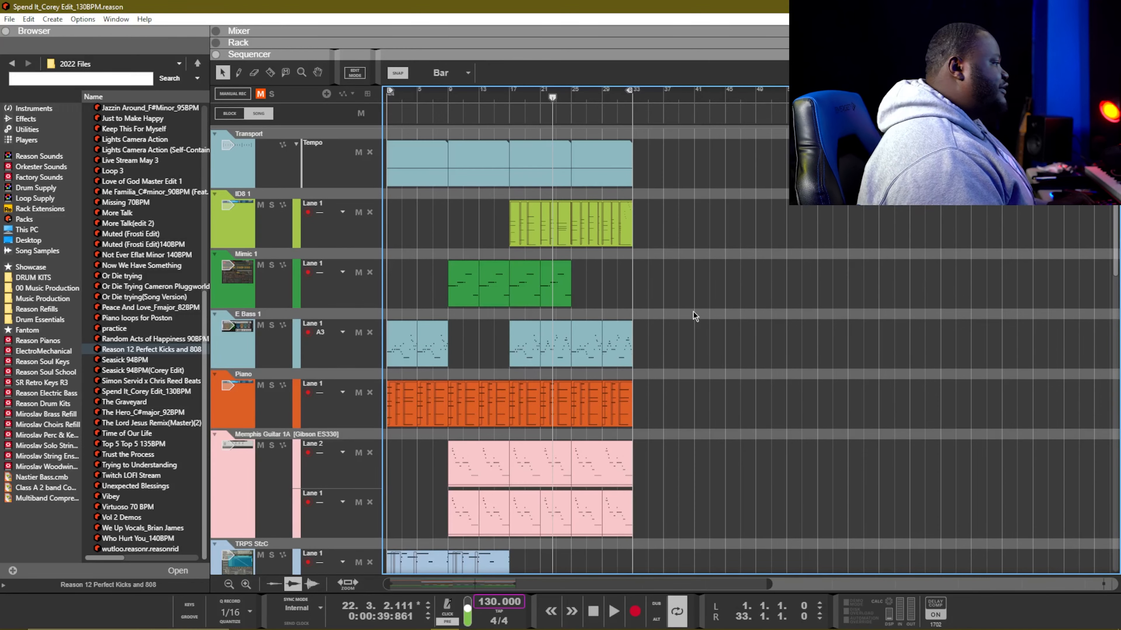
pyautogui.scroll(3, 693, 312)
pyautogui.scroll(-5, 692, 313)
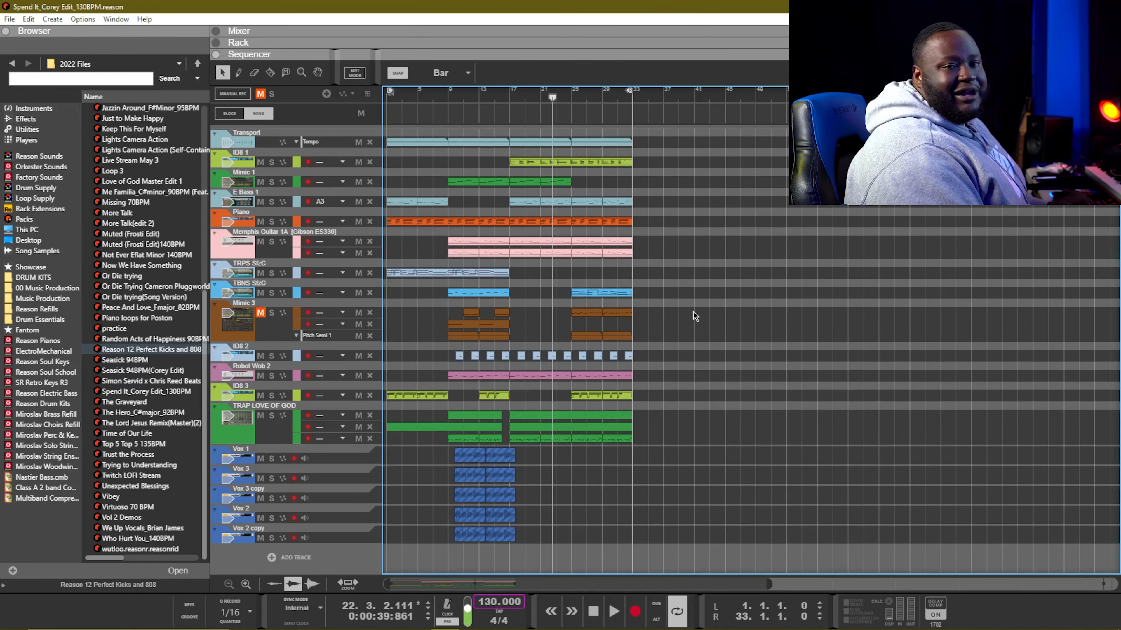
pyautogui.scroll(5, 689, 313)
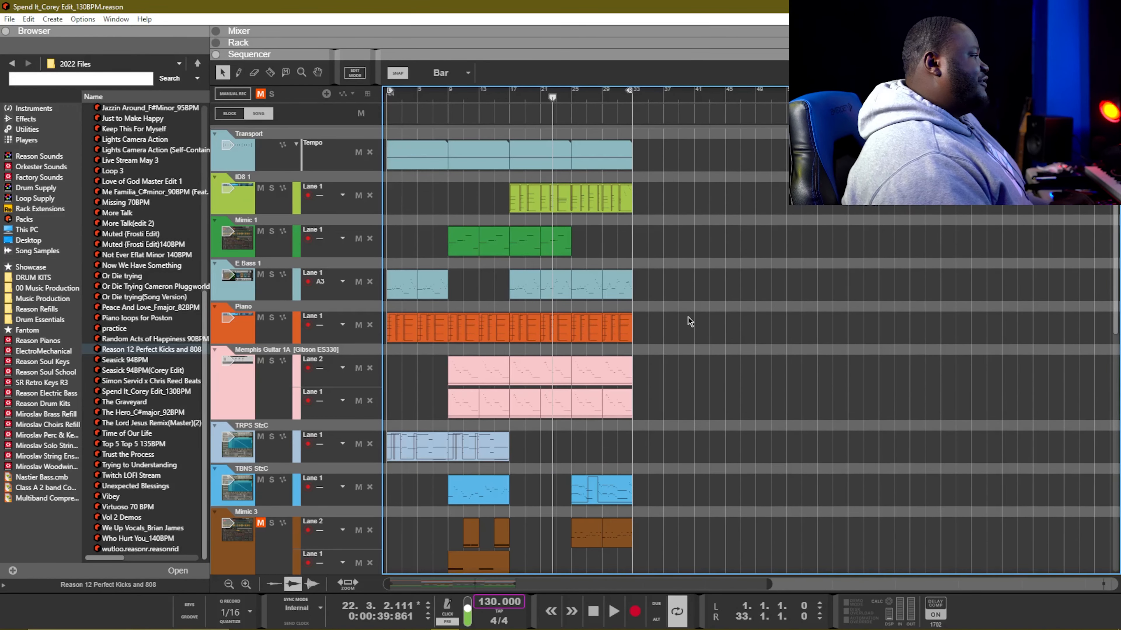
pyautogui.scroll(-4, 689, 316)
pyautogui.scroll(-1, 673, 322)
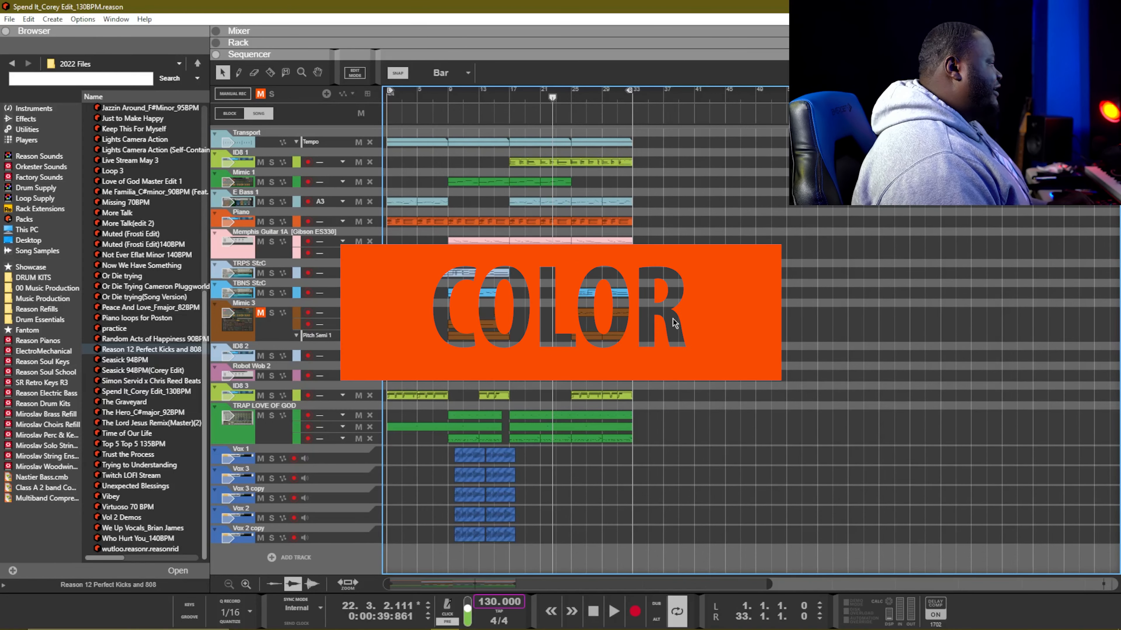
pyautogui.scroll(5, 674, 322)
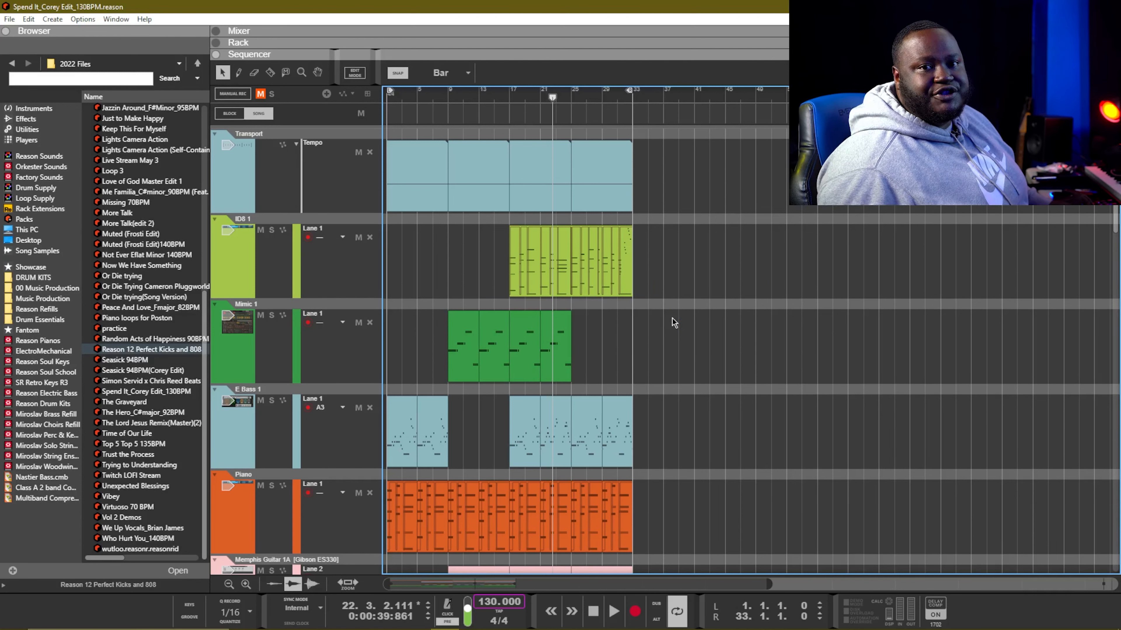
pyautogui.scroll(-10, 324, 318)
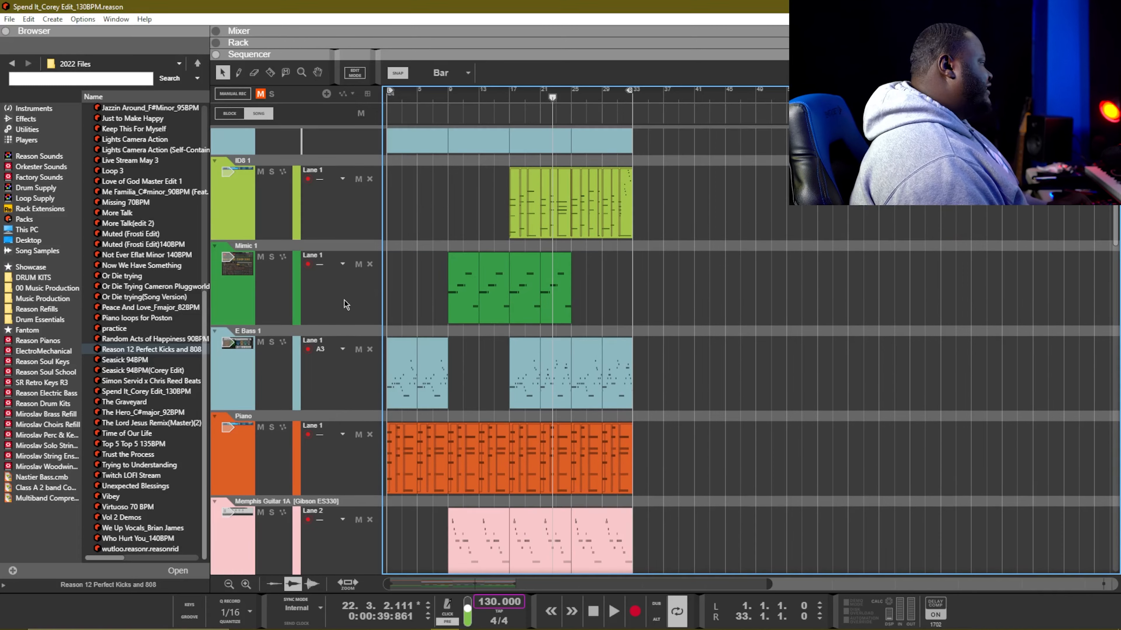
pyautogui.scroll(-10, 327, 319)
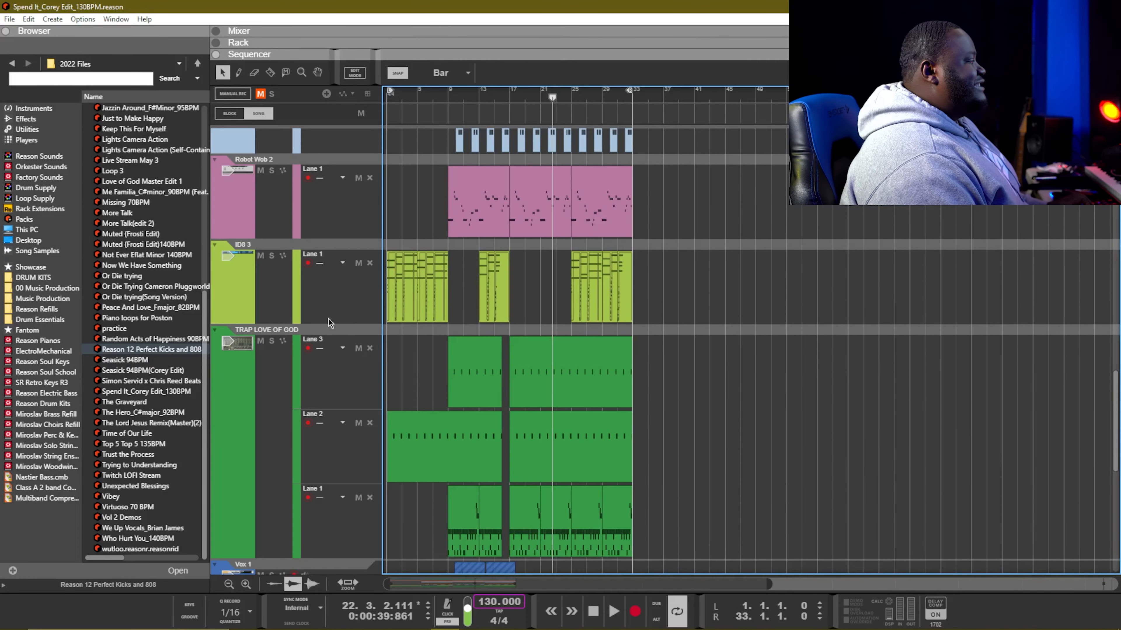
pyautogui.scroll(-6, 550, 353)
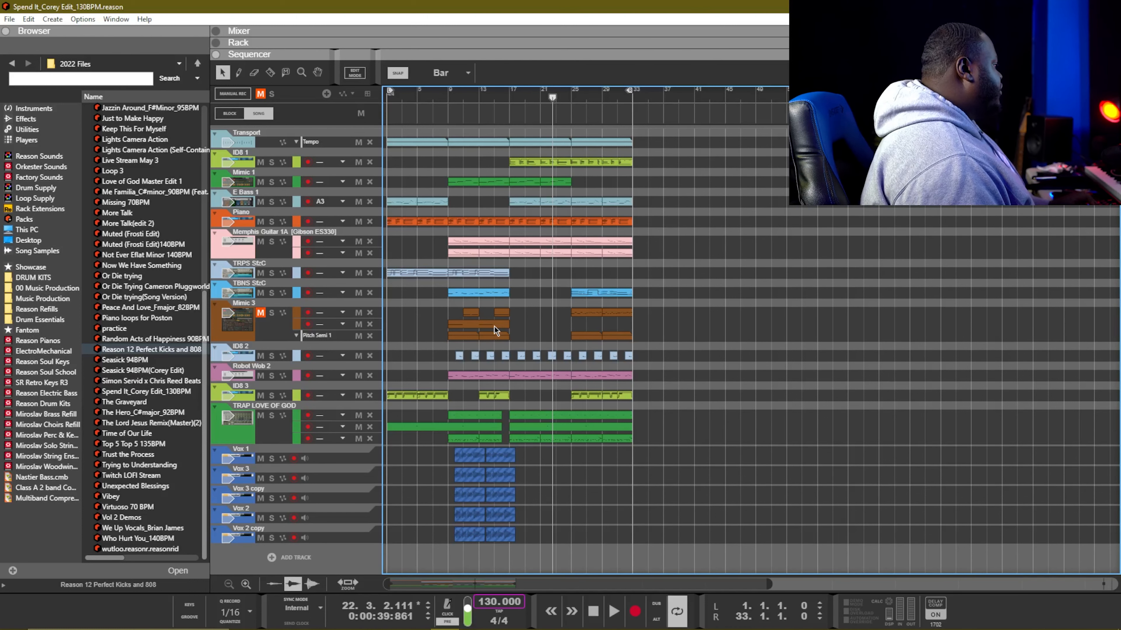
# Split the clips on all tracks at bars 9 and 17, coloring bars 1 to 8 Blue in Green and bars 9 to 16 Plum
pyautogui.click(451, 96)
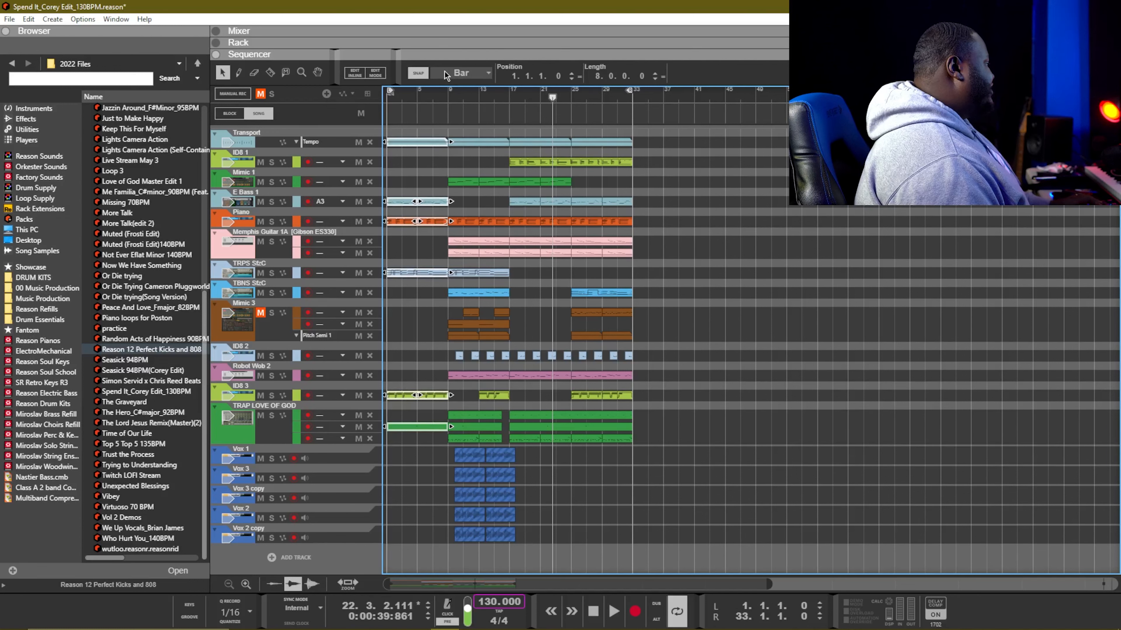
pyautogui.rightClick(435, 143)
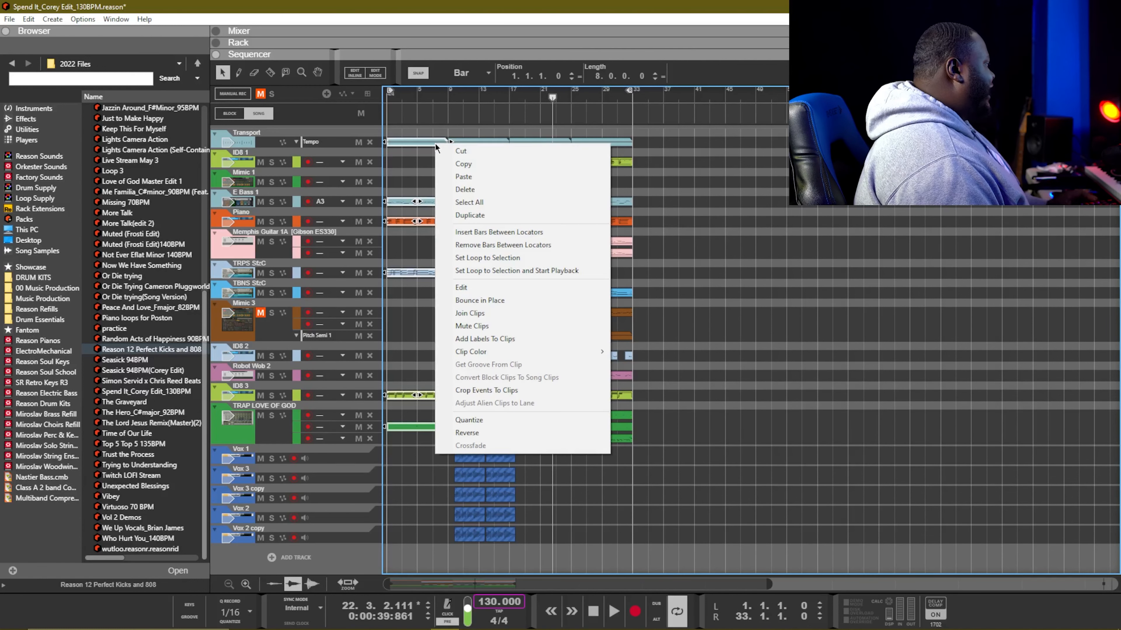
pyautogui.moveTo(484, 354)
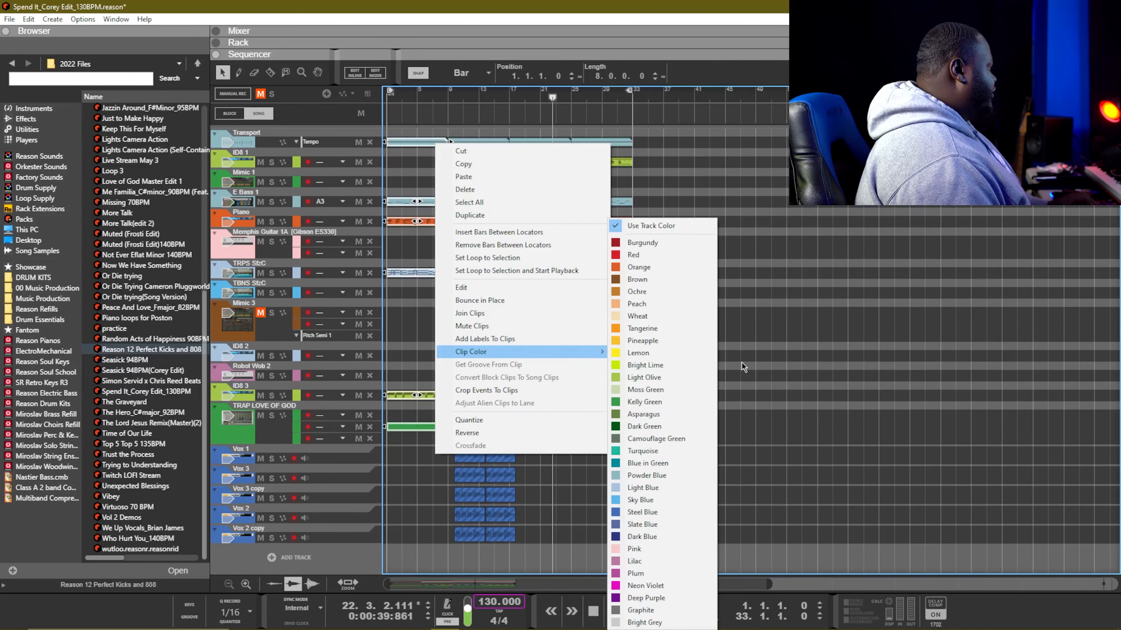
pyautogui.click(643, 463)
pyautogui.click(714, 311)
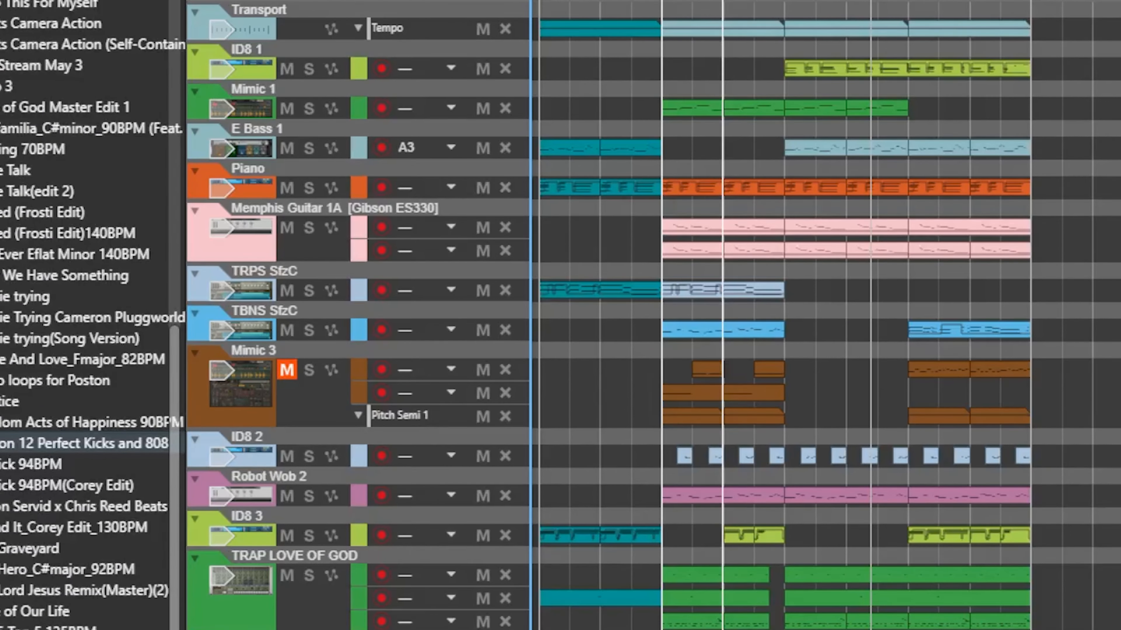
pyautogui.moveTo(723, 628); pyautogui.dragTo(784, 629)
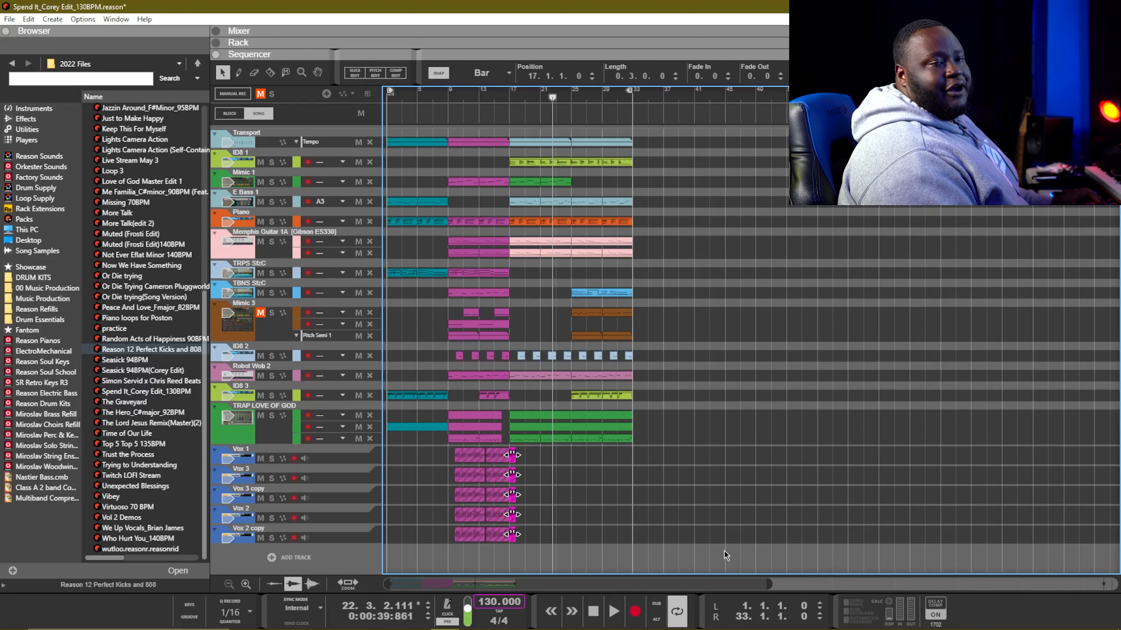
# Select the clips from bar 17 to bar 33 across the tracks with the Razor tool and color them Turquoise
pyautogui.press('r')
pyautogui.moveTo(511, 97); pyautogui.dragTo(662, 149)
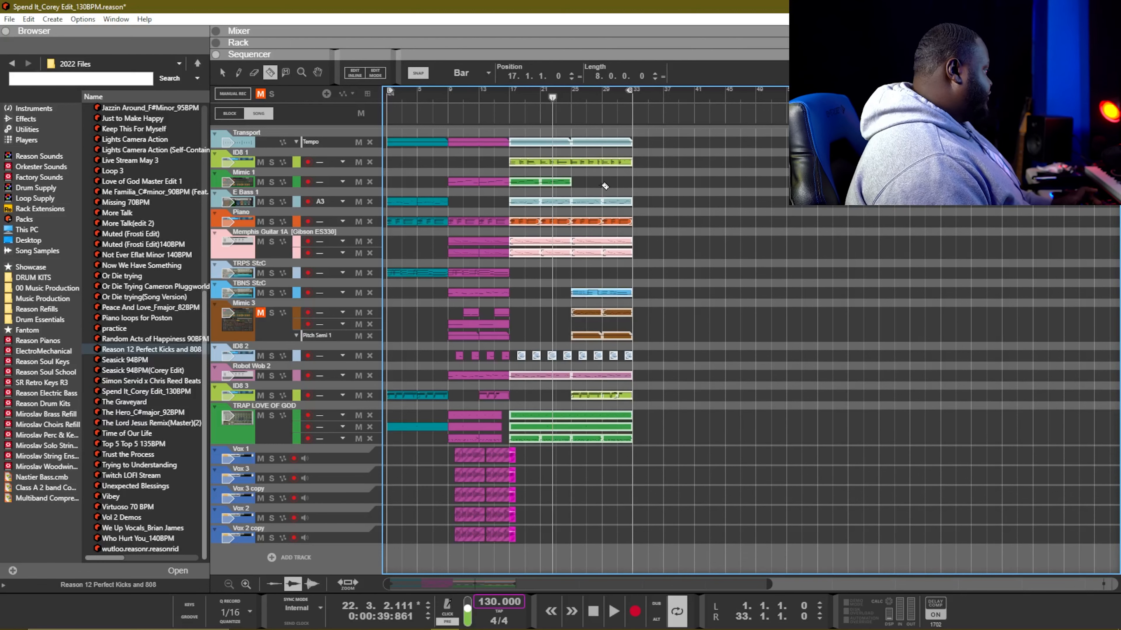
pyautogui.press('q')
pyautogui.rightClick(584, 142)
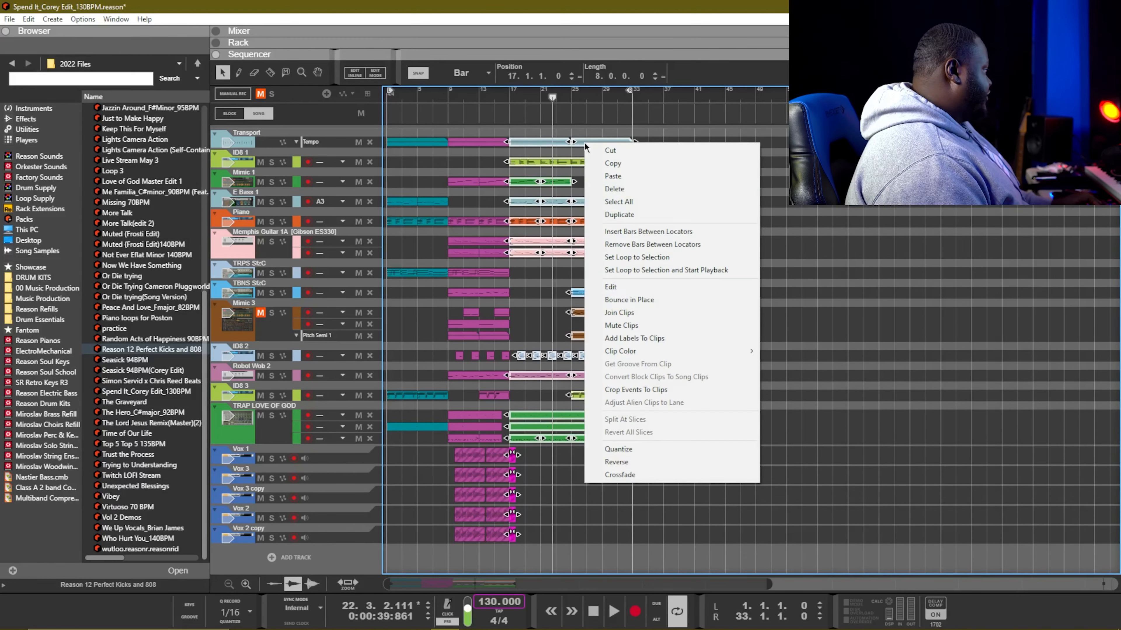
pyautogui.moveTo(682, 355)
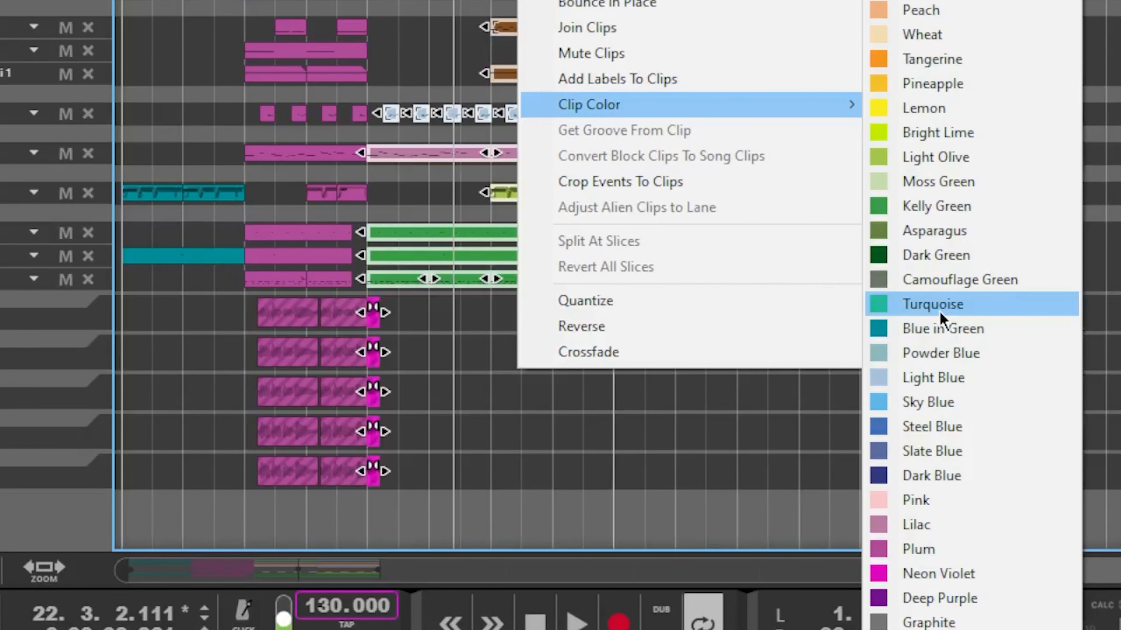
pyautogui.click(928, 309)
pyautogui.click(690, 281)
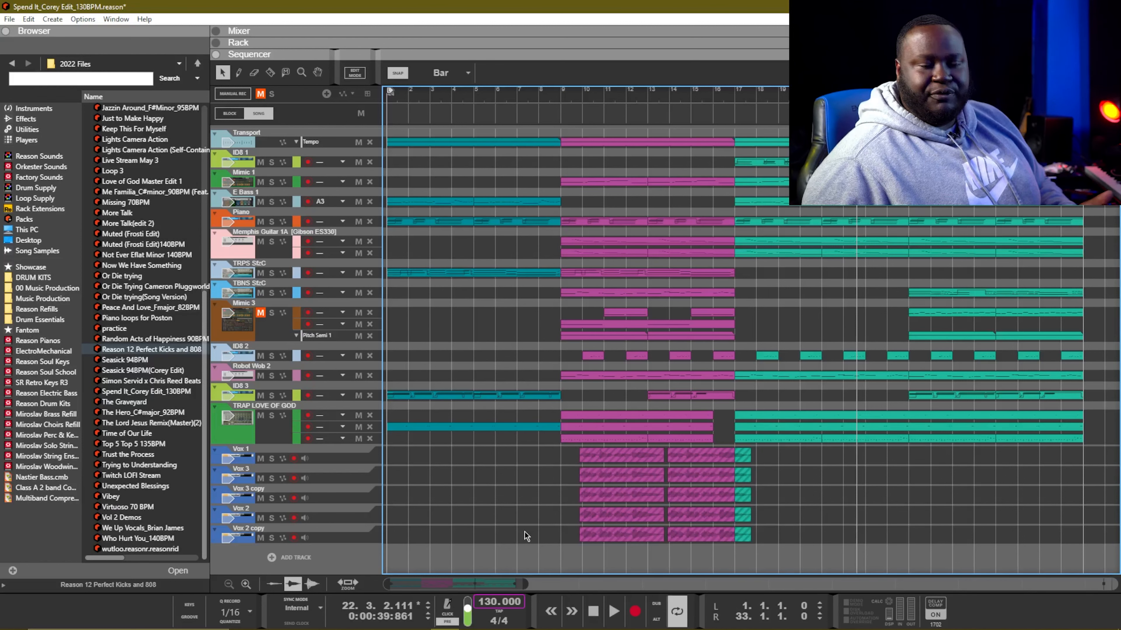
# Check whether Enable Blocks is turned on in the program options
pyautogui.click(82, 19)
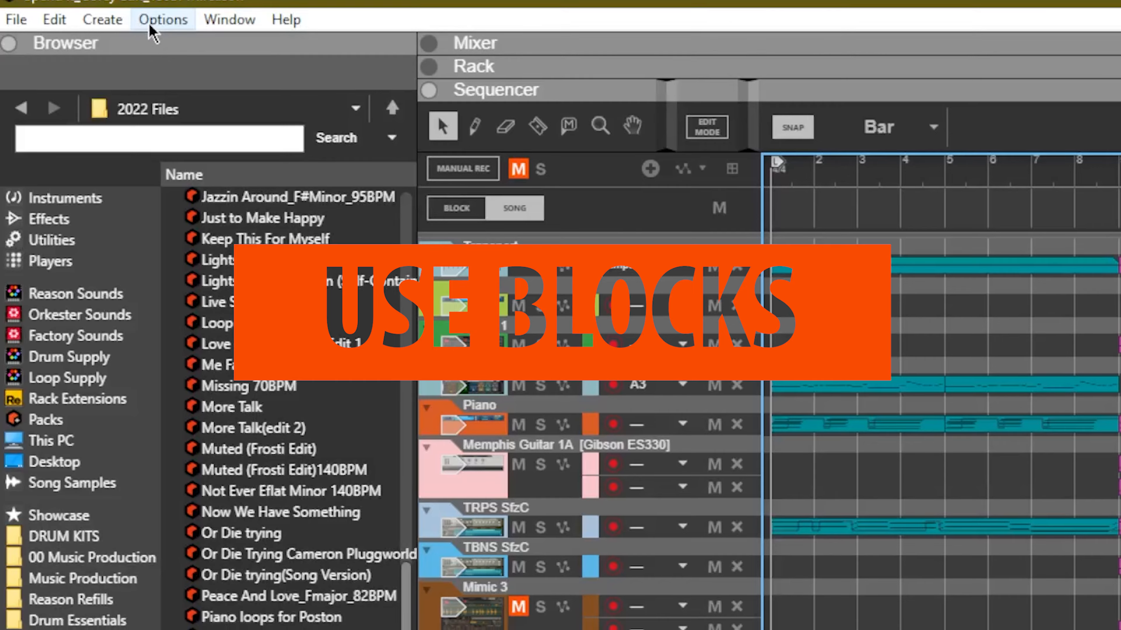
pyautogui.click(163, 23)
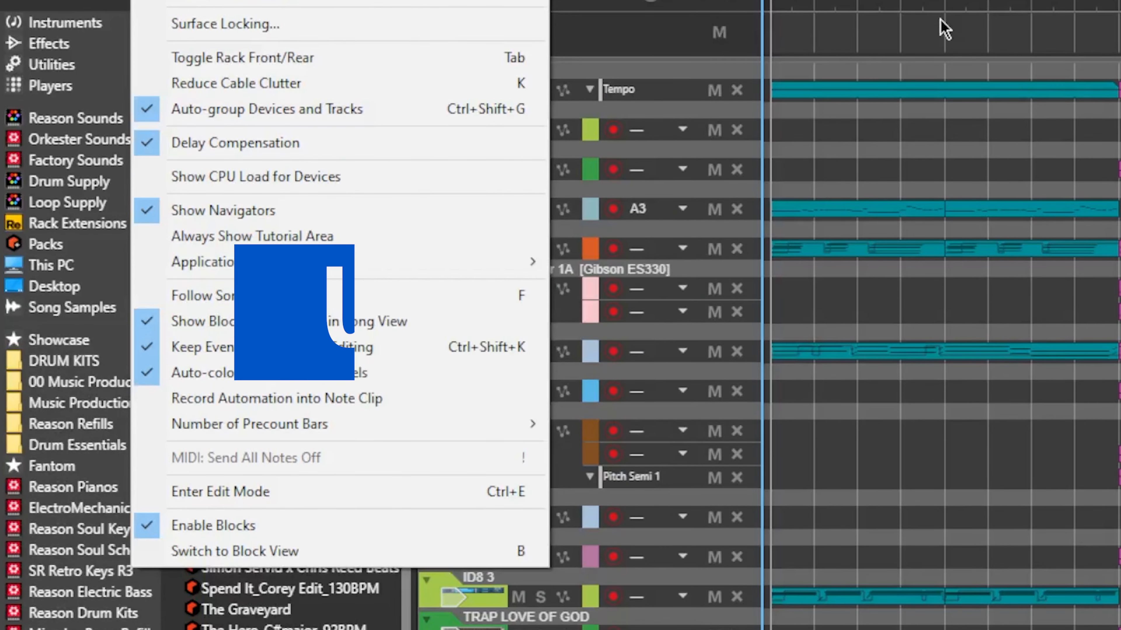
pyautogui.click(906, 31)
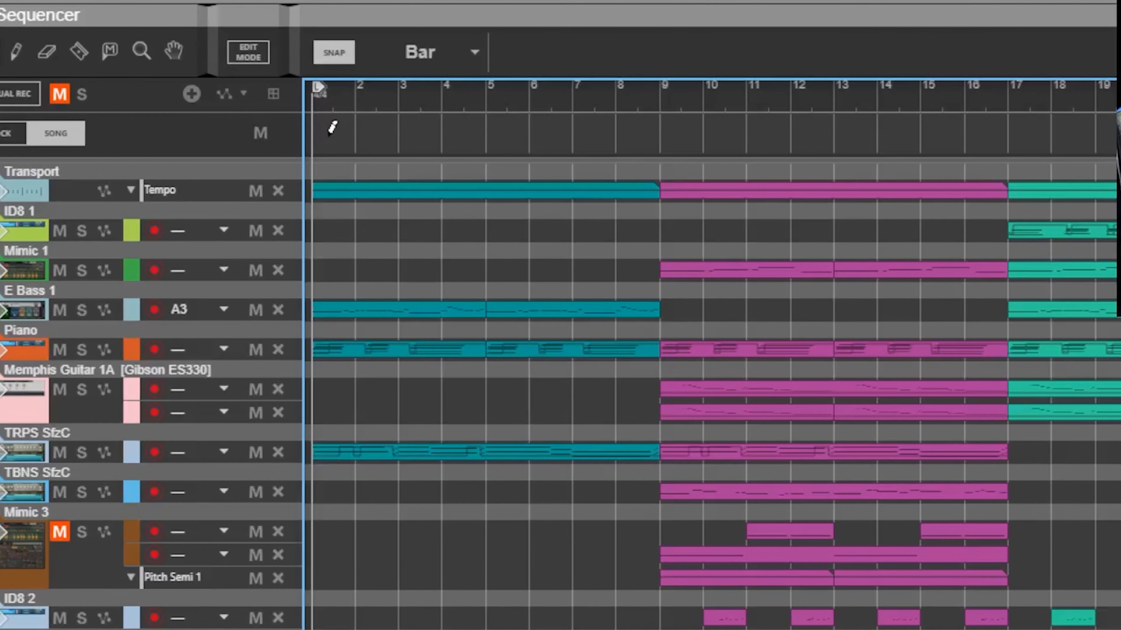
# Draw an eight-bar block from bar 1 in the song's block lane and assign Block 6 to it
pyautogui.moveTo(777, 34); pyautogui.dragTo(807, 34)
pyautogui.moveTo(352, 128)
pyautogui.mouseDown()
pyautogui.moveTo(1100, 118)
pyautogui.moveTo(461, 135)
pyautogui.moveTo(644, 117)
pyautogui.mouseUp()
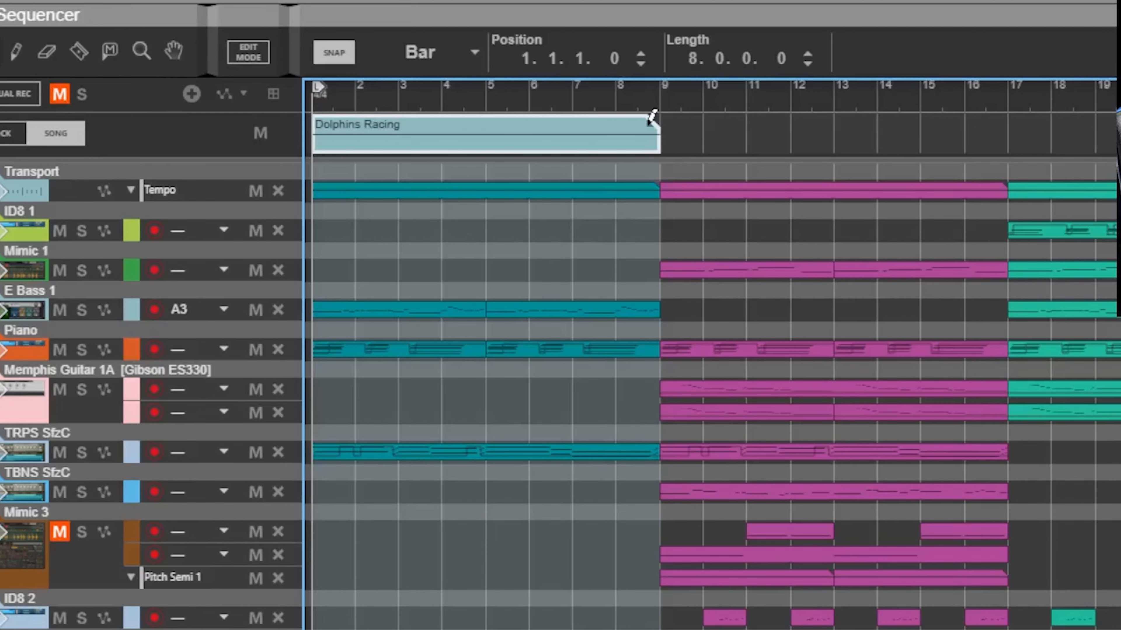
pyautogui.click(344, 126)
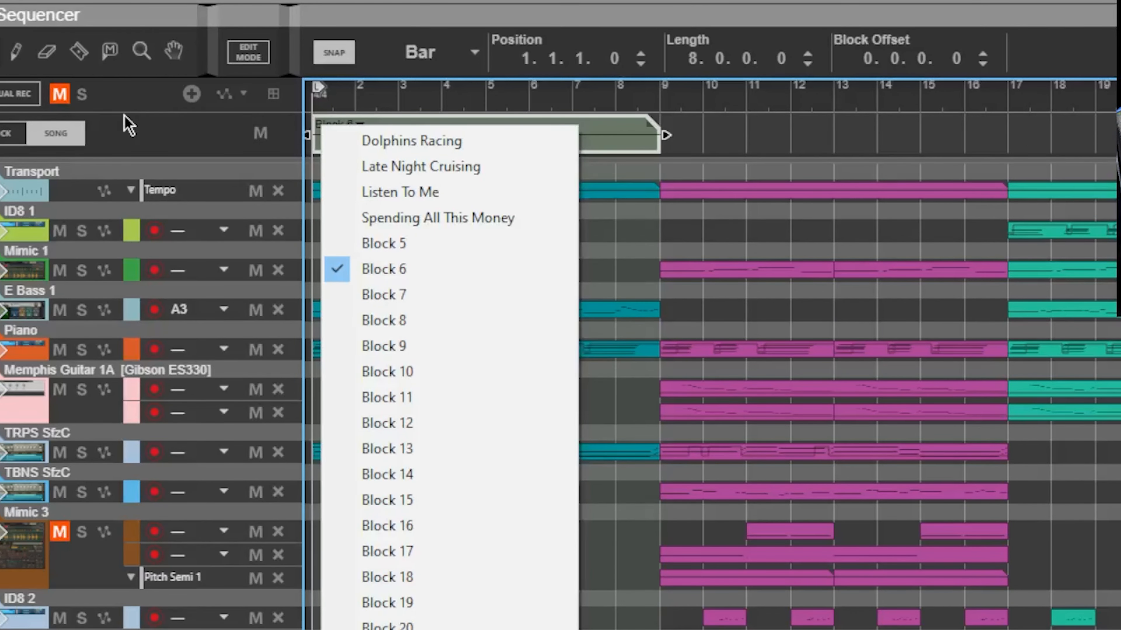
# Rename Block 6 as Intro in the block view and set its color to Tangerine
pyautogui.click(258, 53)
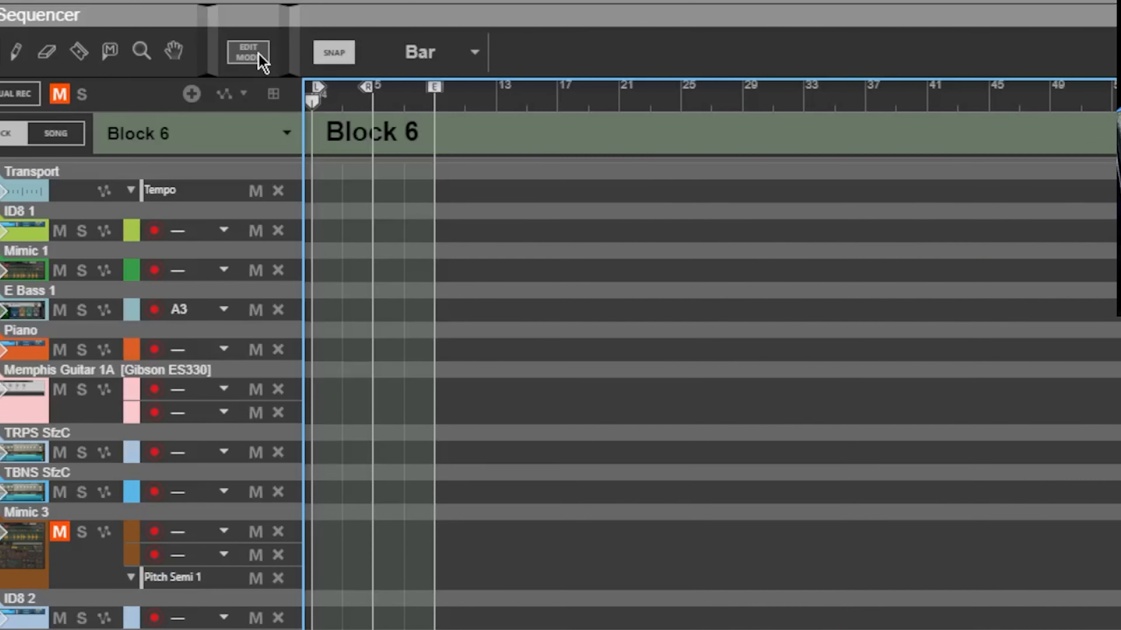
pyautogui.doubleClick(340, 135)
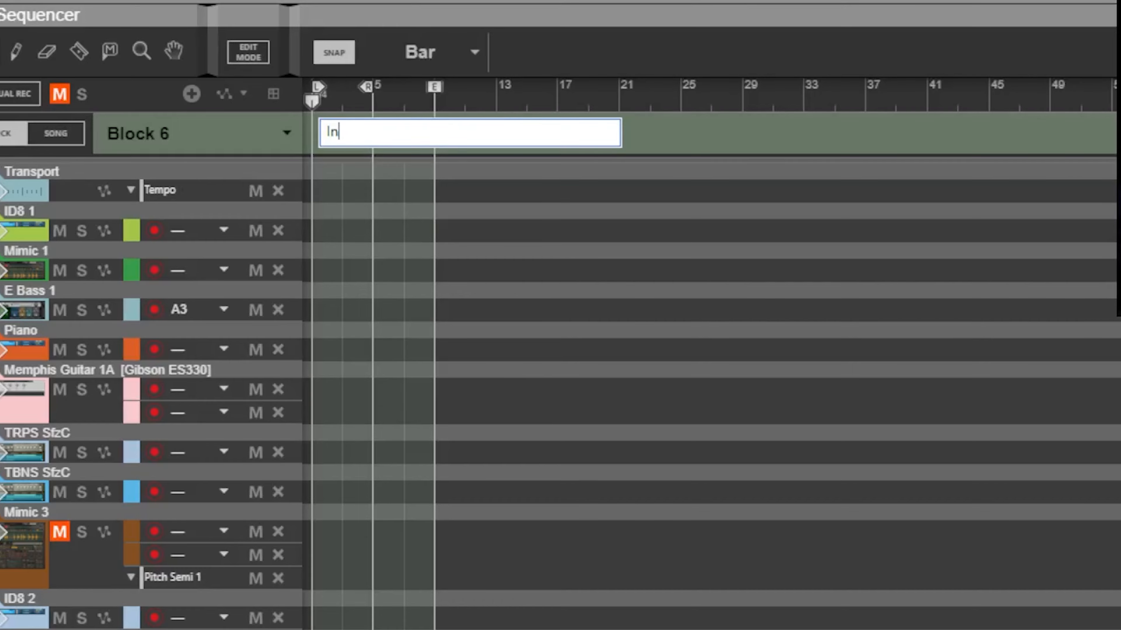
pyautogui.press('Return')
pyautogui.rightClick(340, 139)
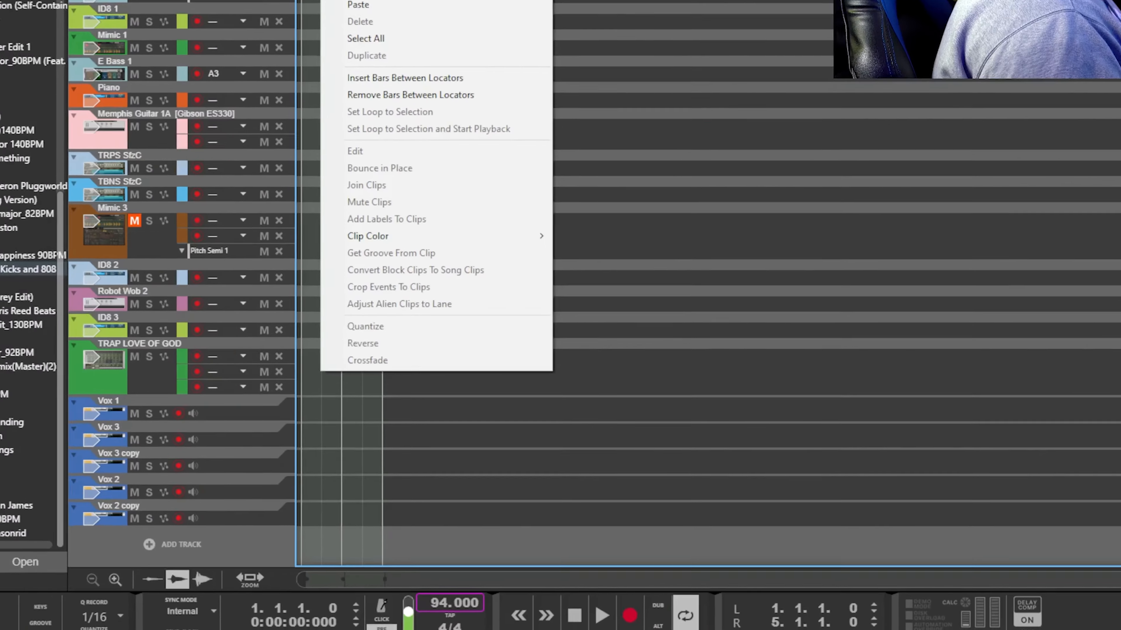
pyautogui.moveTo(408, 50)
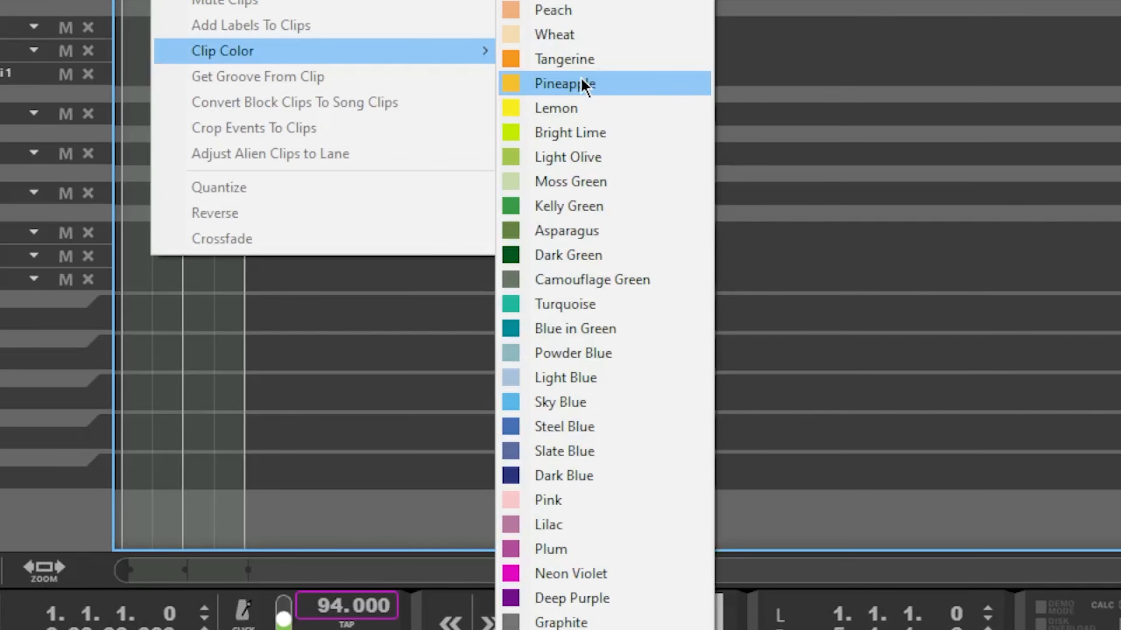
pyautogui.click(574, 59)
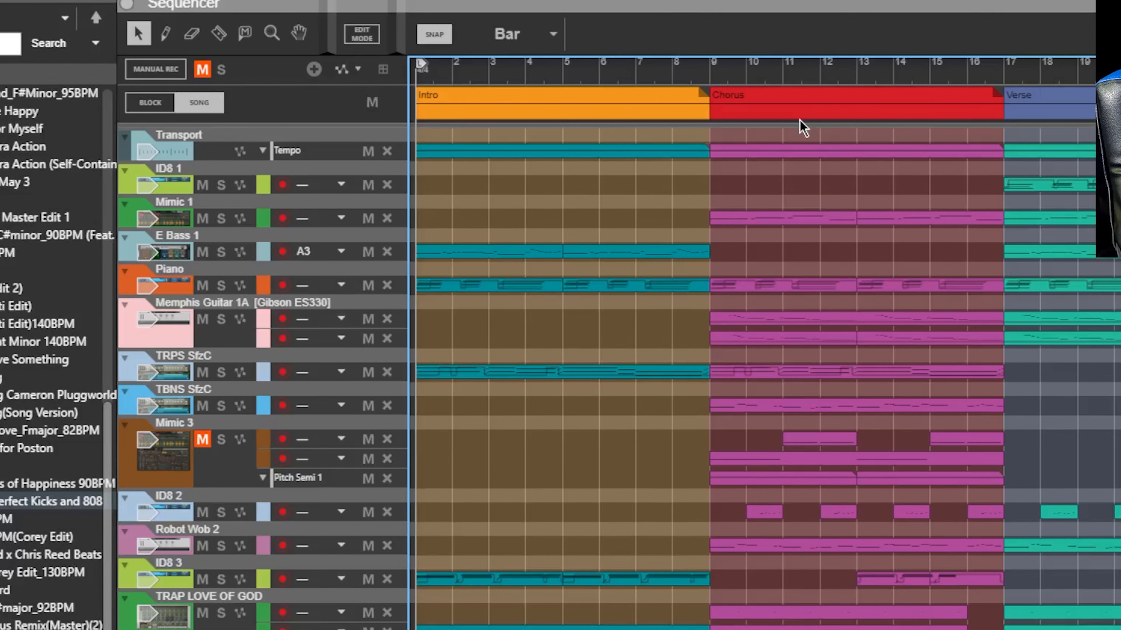
# Copy the clips of the song's first eight bars into the Intro block and add an eight-bar block at bar 33 of the song
pyautogui.moveTo(712, 142); pyautogui.dragTo(430, 565)
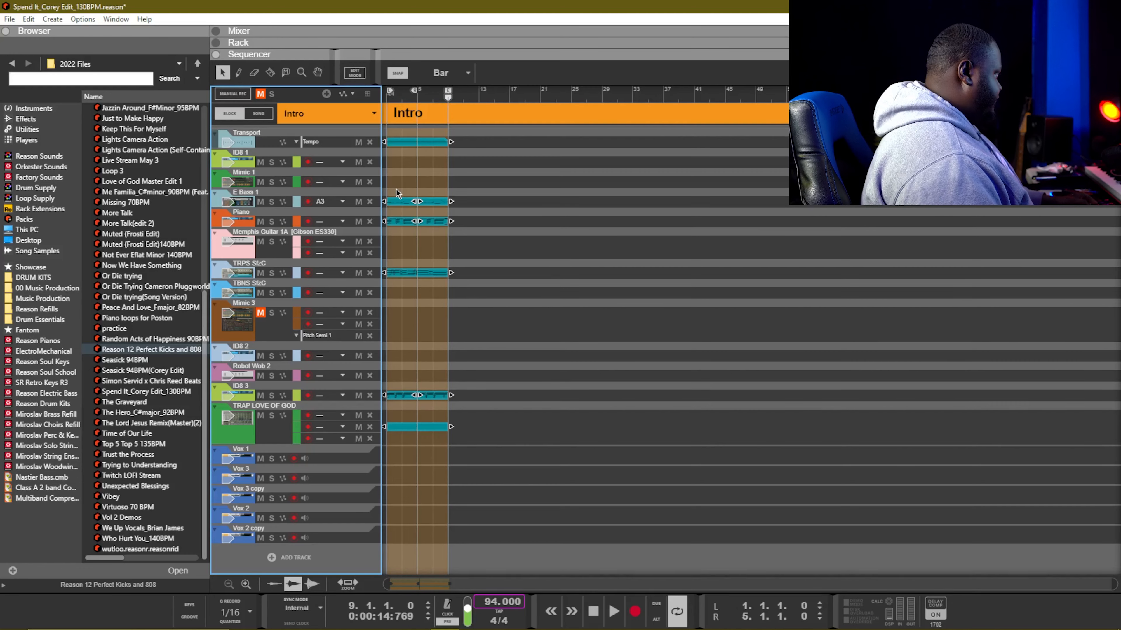
pyautogui.doubleClick(423, 144)
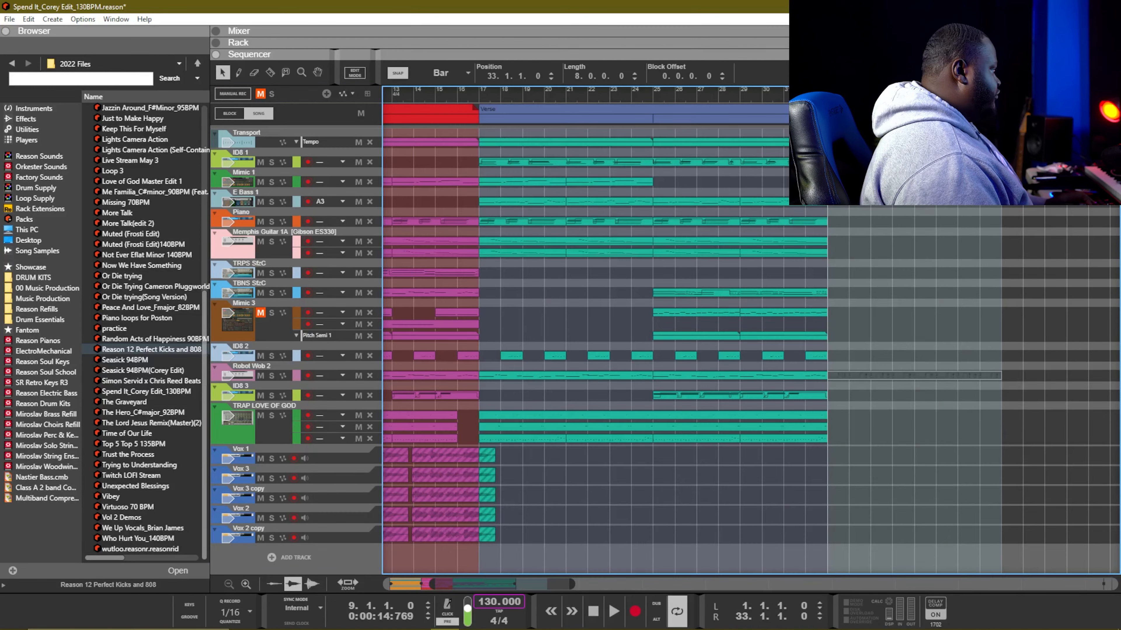
pyautogui.click(872, 110)
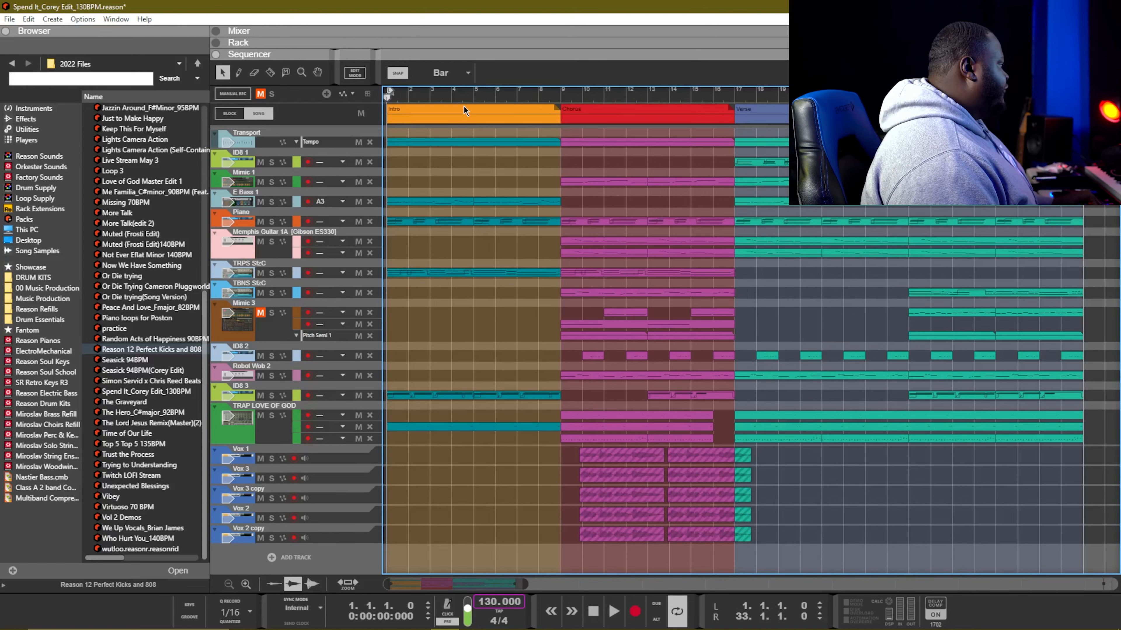
# Label the Intro block Variation 1, the Chorus block Bouncey and Loose, and the Verse block Verse 1
pyautogui.rightClick(460, 107)
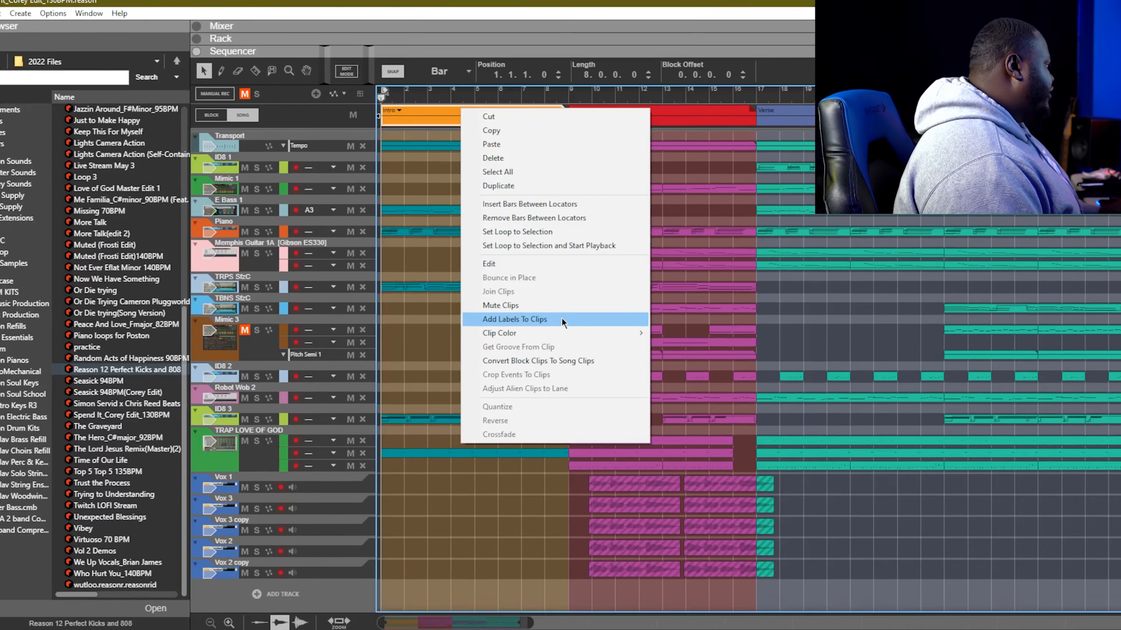
pyautogui.click(557, 303)
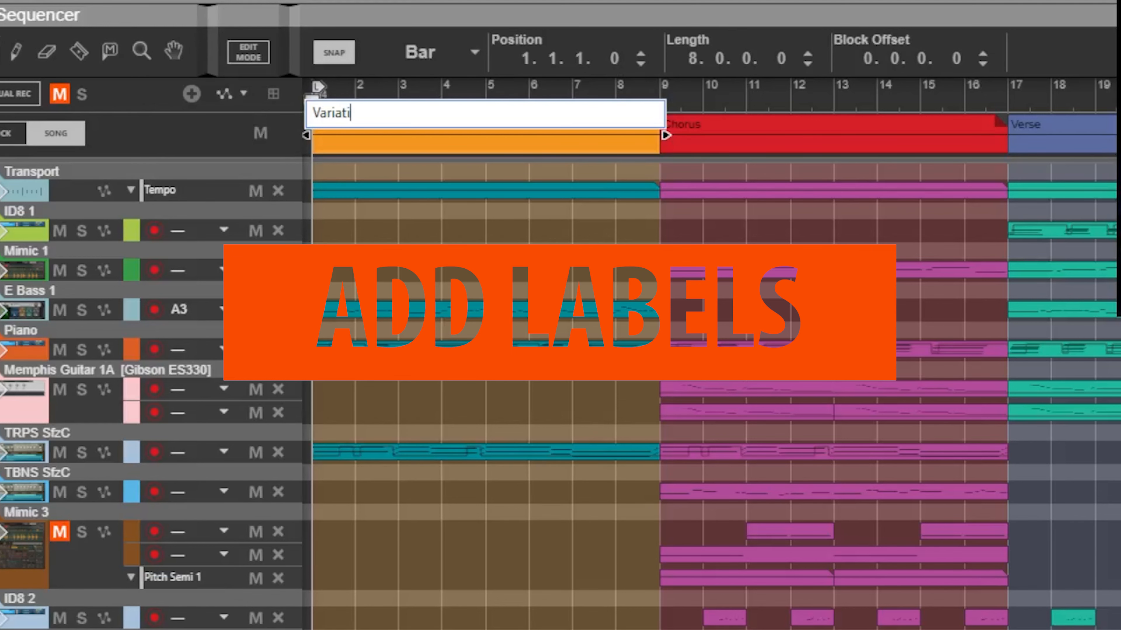
pyautogui.write('Variation 1')
pyautogui.press('Return')
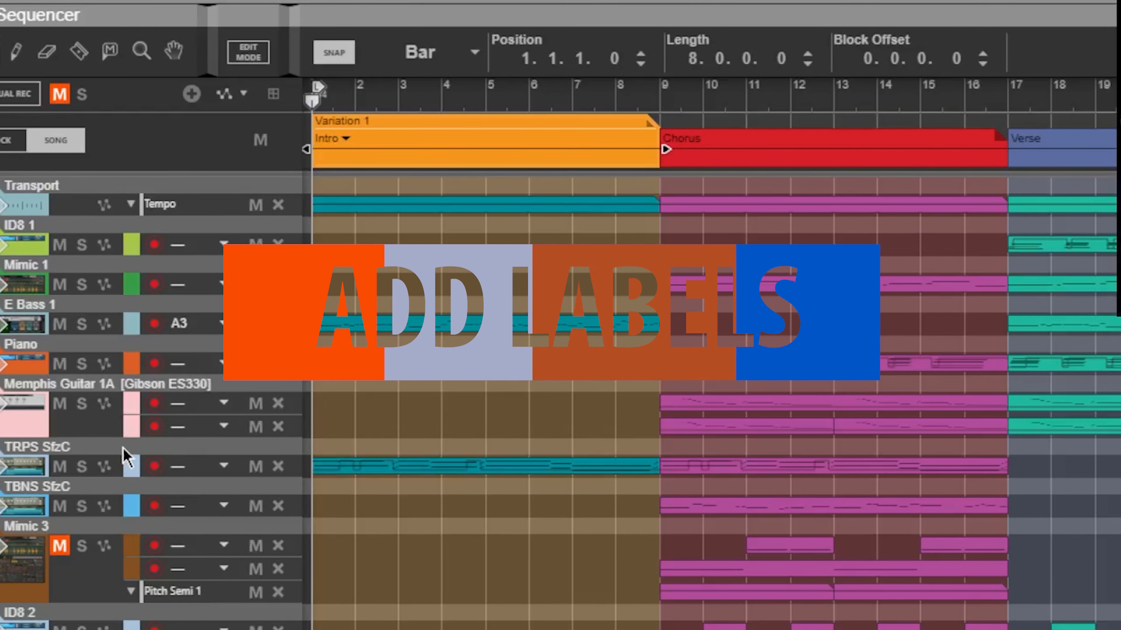
pyautogui.rightClick(704, 139)
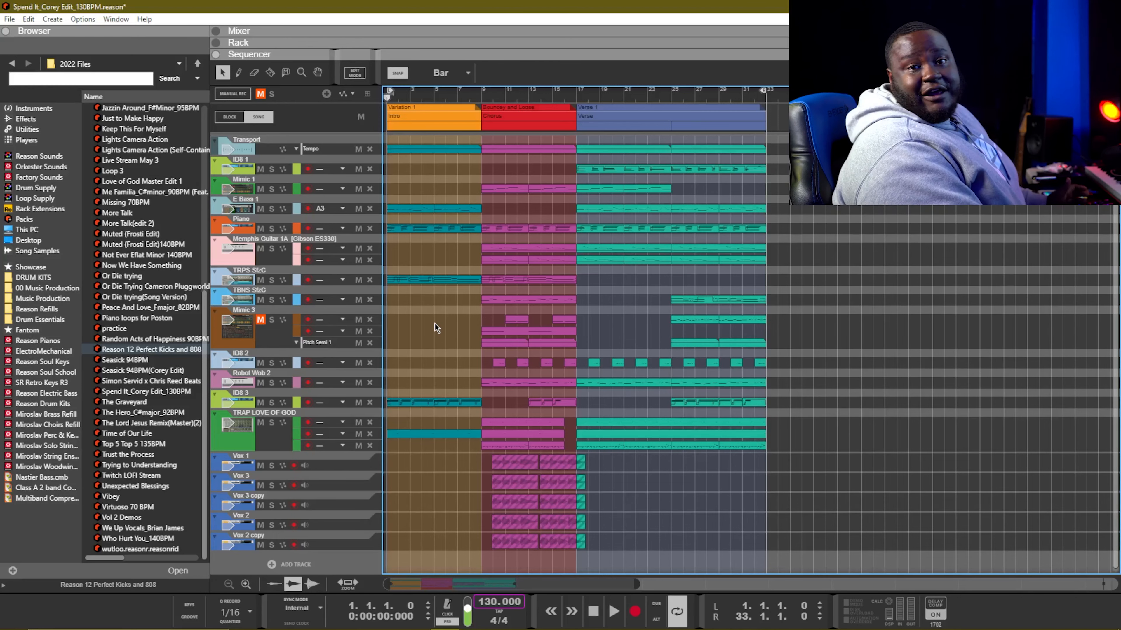
# Label the first clip of the ID8 3 track Organ Chord Prog and check the label on the enlarged track
pyautogui.click(421, 401)
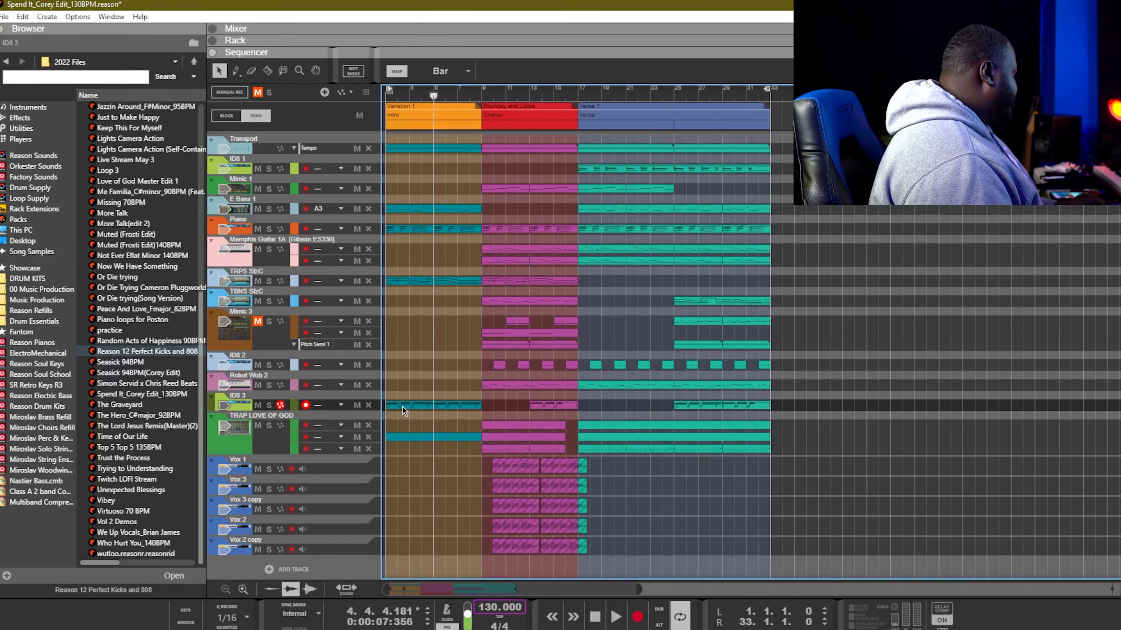
pyautogui.rightClick(401, 401)
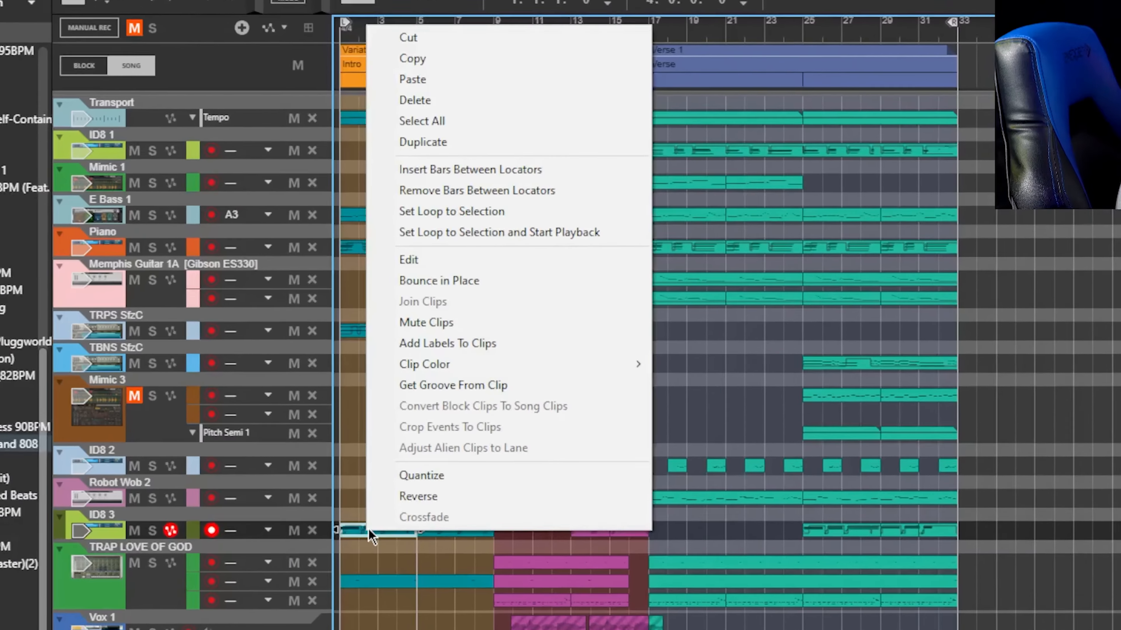
pyautogui.click(472, 345)
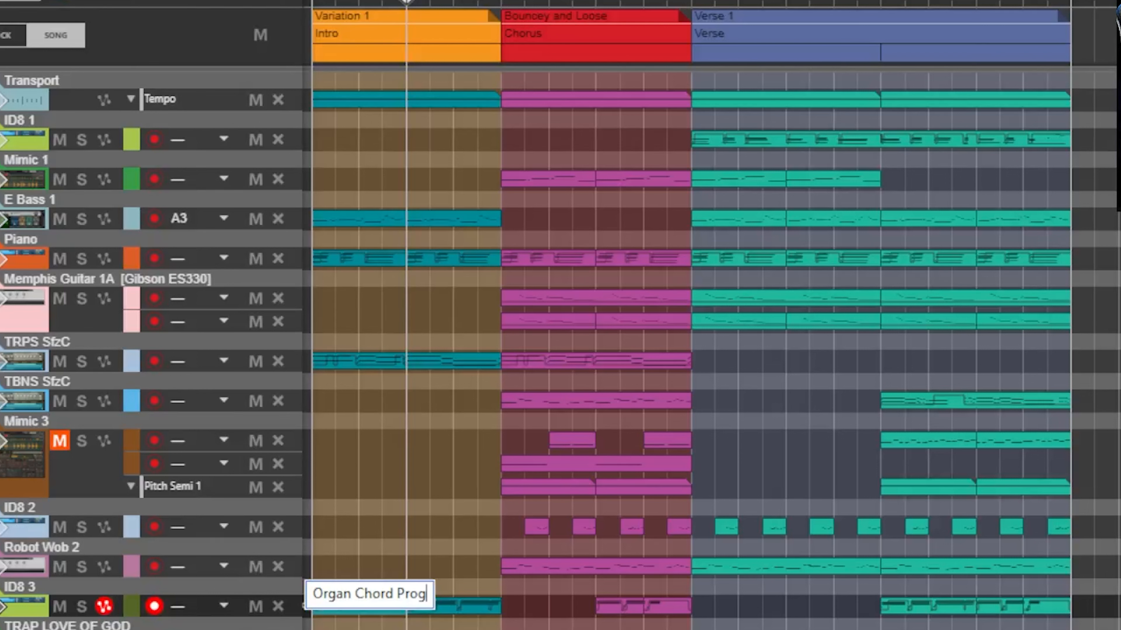
pyautogui.write('Organ Chord Prog')
pyautogui.press('Return')
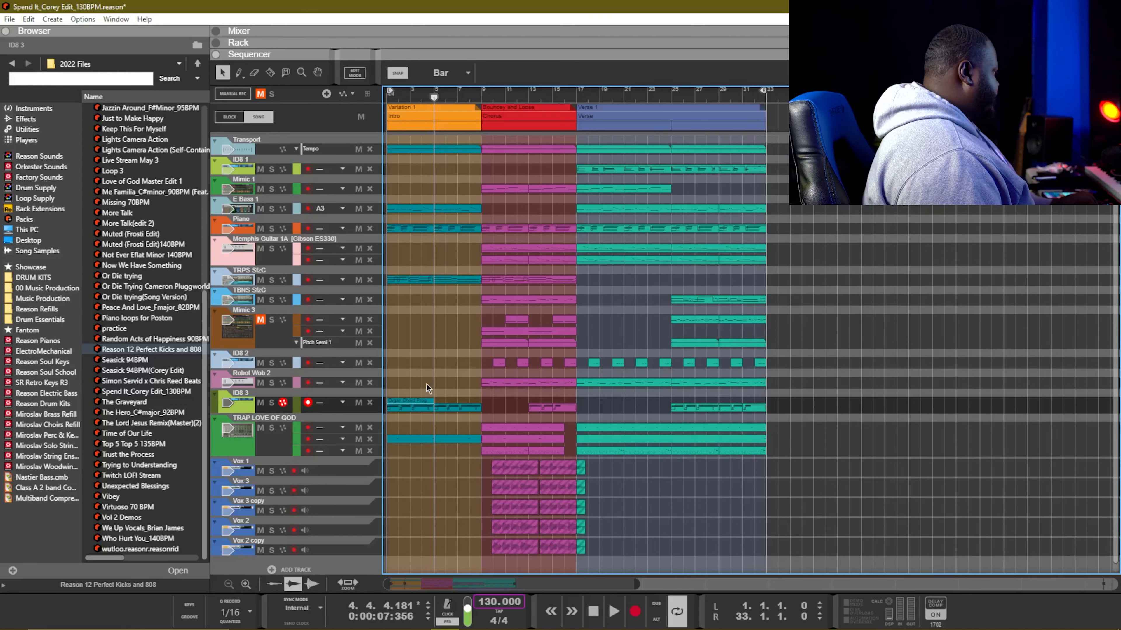
pyautogui.scroll(6, 416, 391)
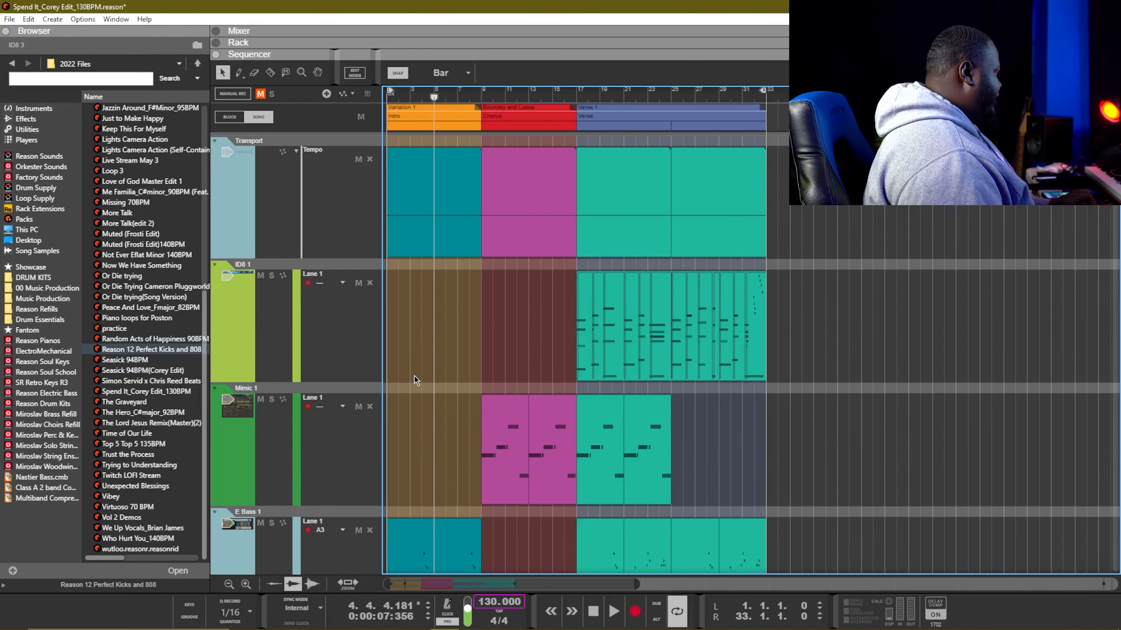
pyautogui.scroll(-5, 416, 381)
pyautogui.scroll(-10, 453, 391)
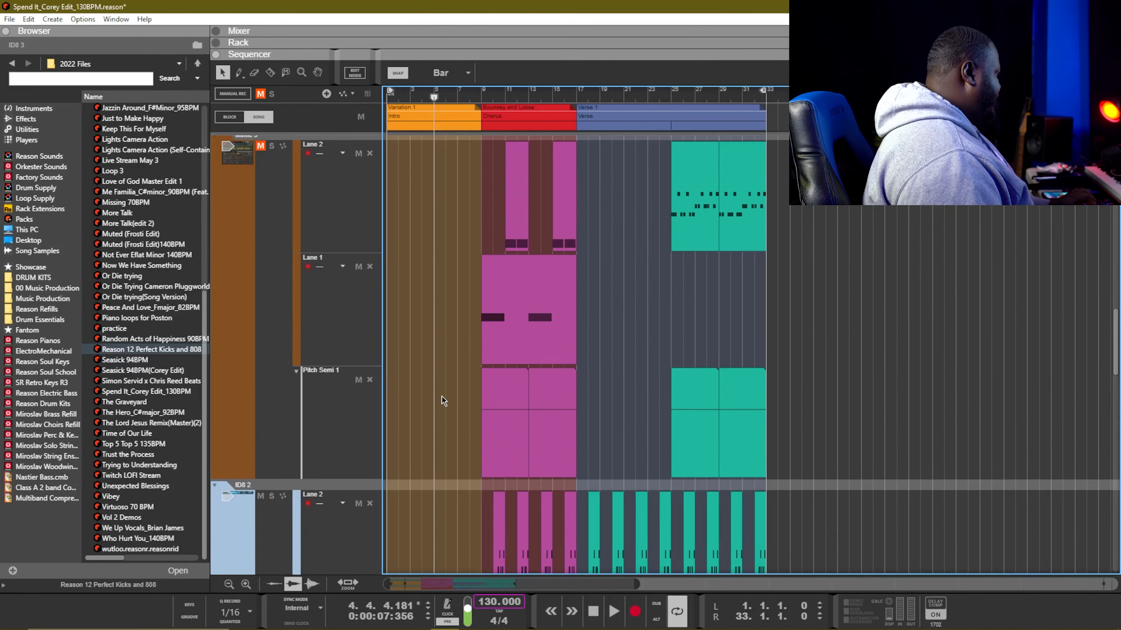
pyautogui.click(425, 391)
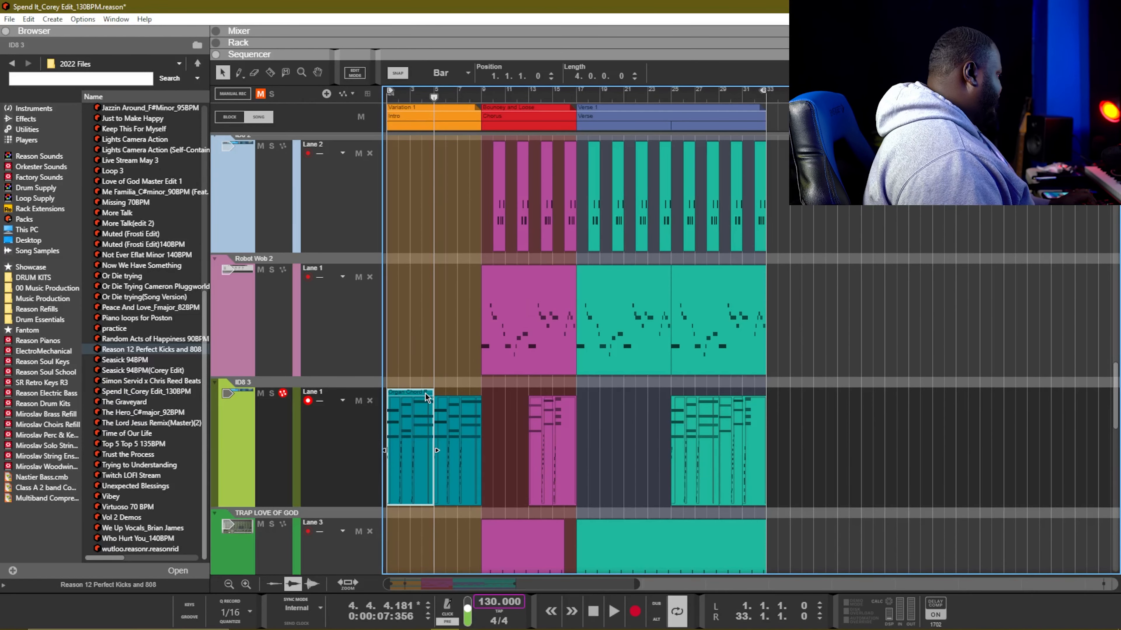
pyautogui.click(452, 387)
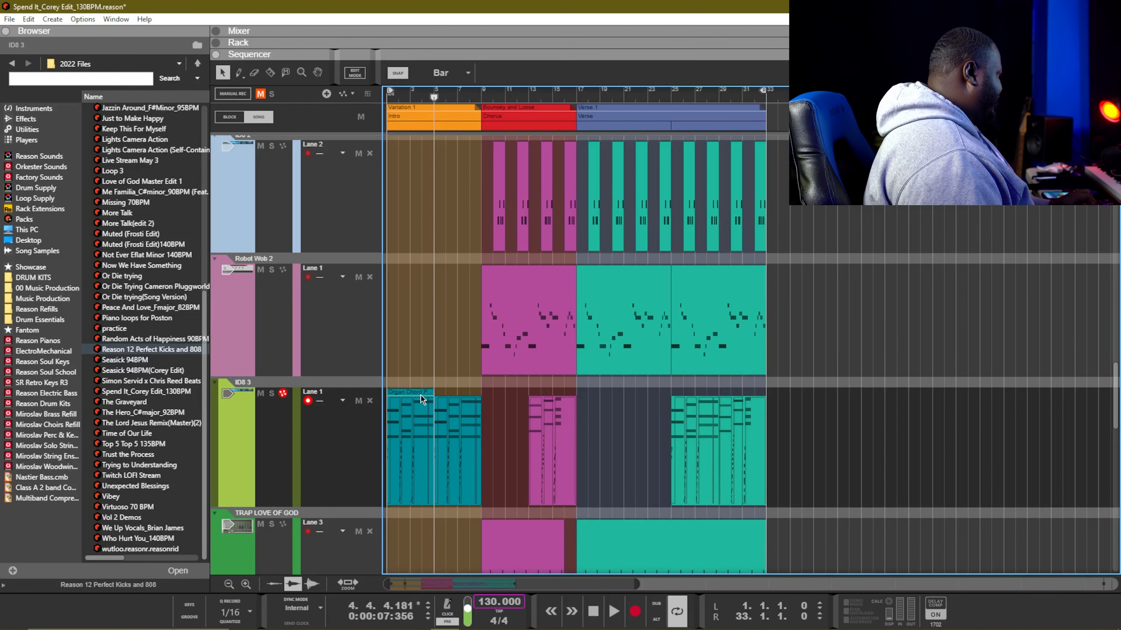
# Label all the clips in the song's first eight bars Intro
pyautogui.moveTo(475, 458); pyautogui.dragTo(217, 4)
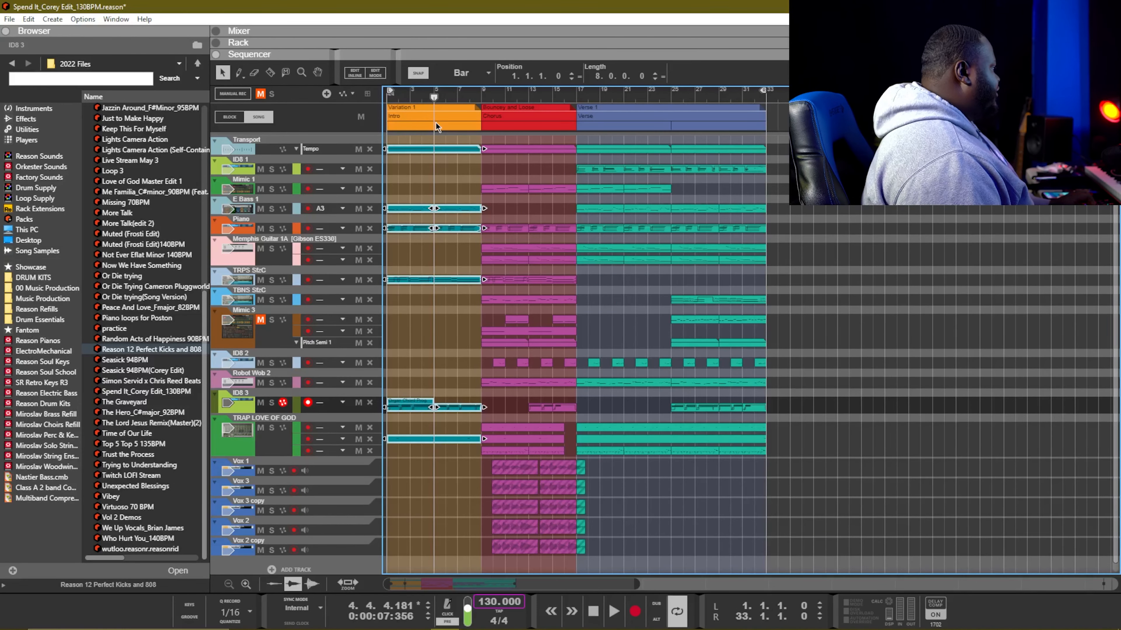
pyautogui.rightClick(439, 147)
pyautogui.click(505, 342)
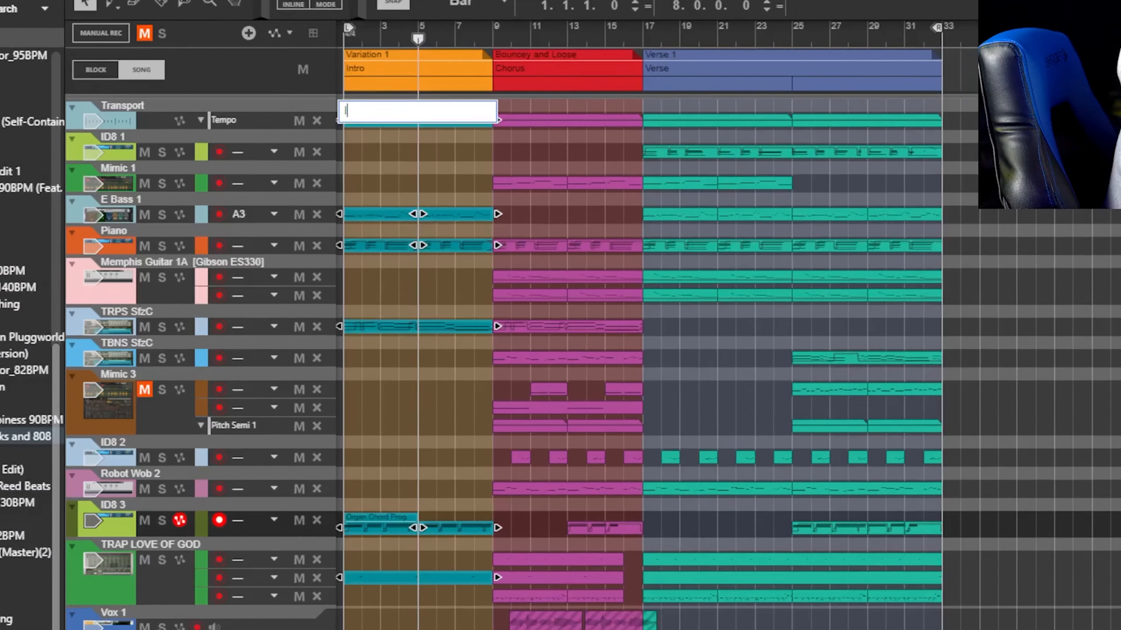
pyautogui.write('Intro ')
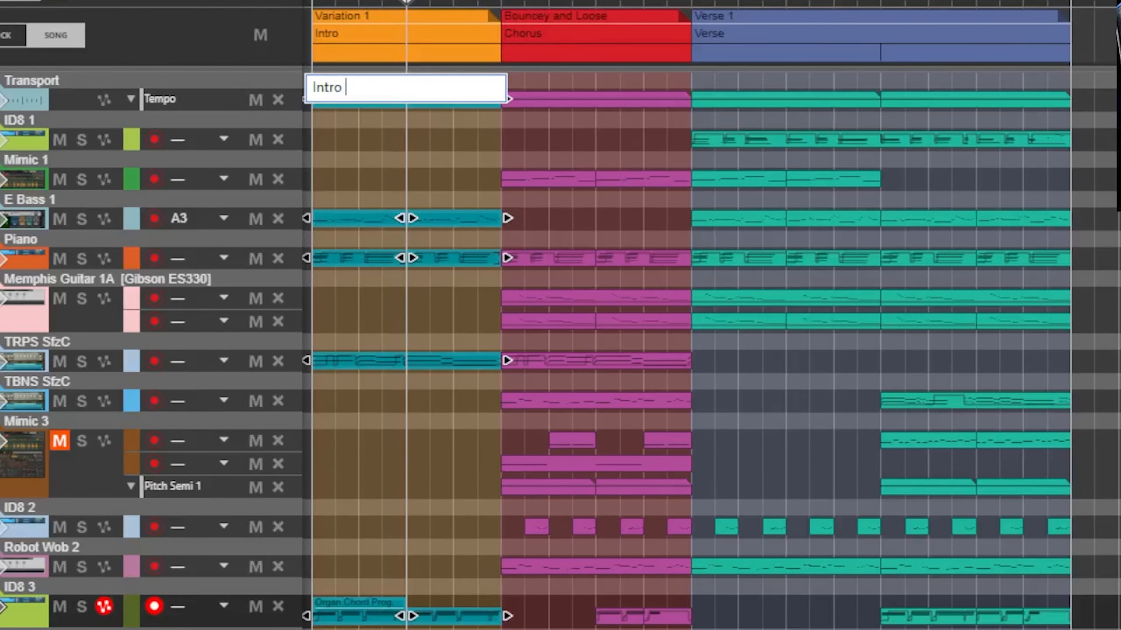
pyautogui.write('S')
pyautogui.press('BackSpace')
pyautogui.press('Return')
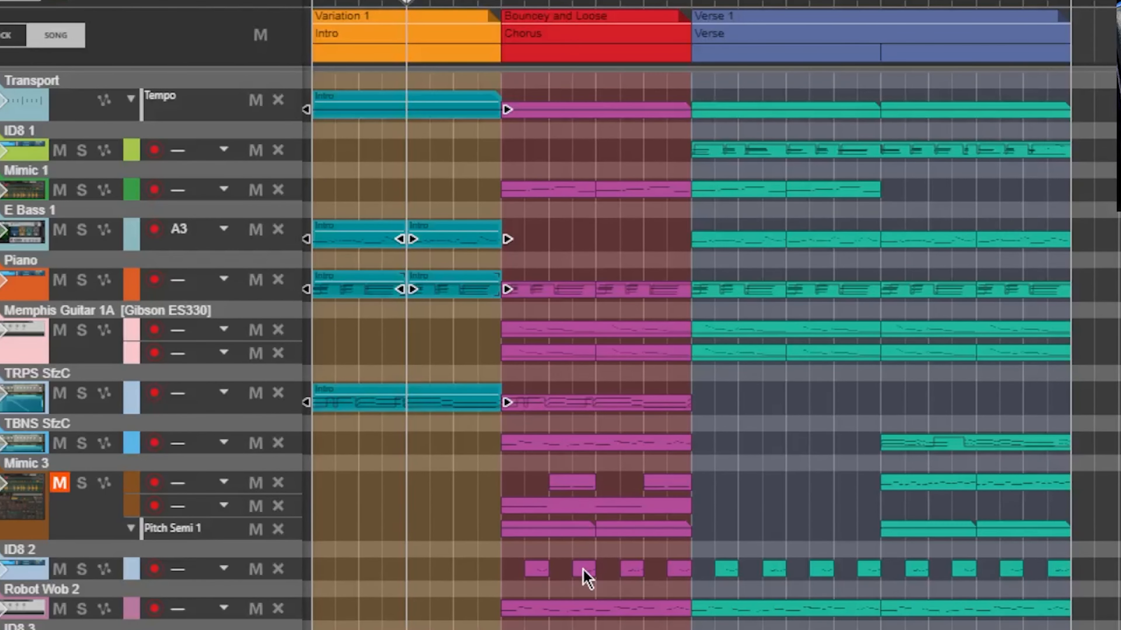
pyautogui.click(369, 255)
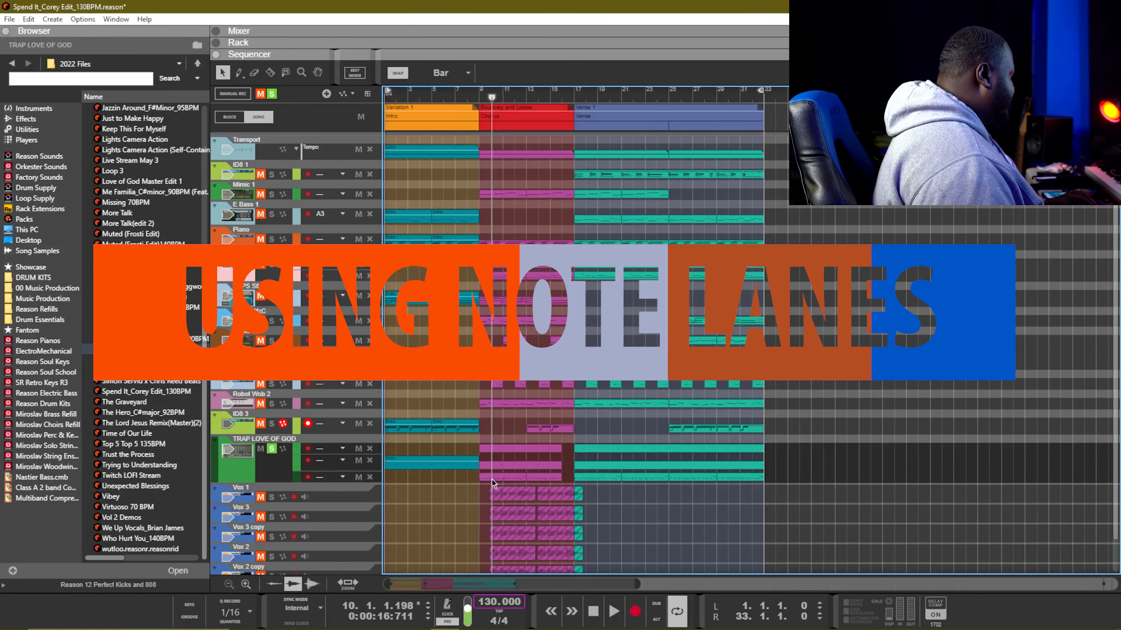
# Move the BOW notes of the TRAP LOVE OF GOD drum clip at bar 9 to a new note lane
pyautogui.doubleClick(492, 479)
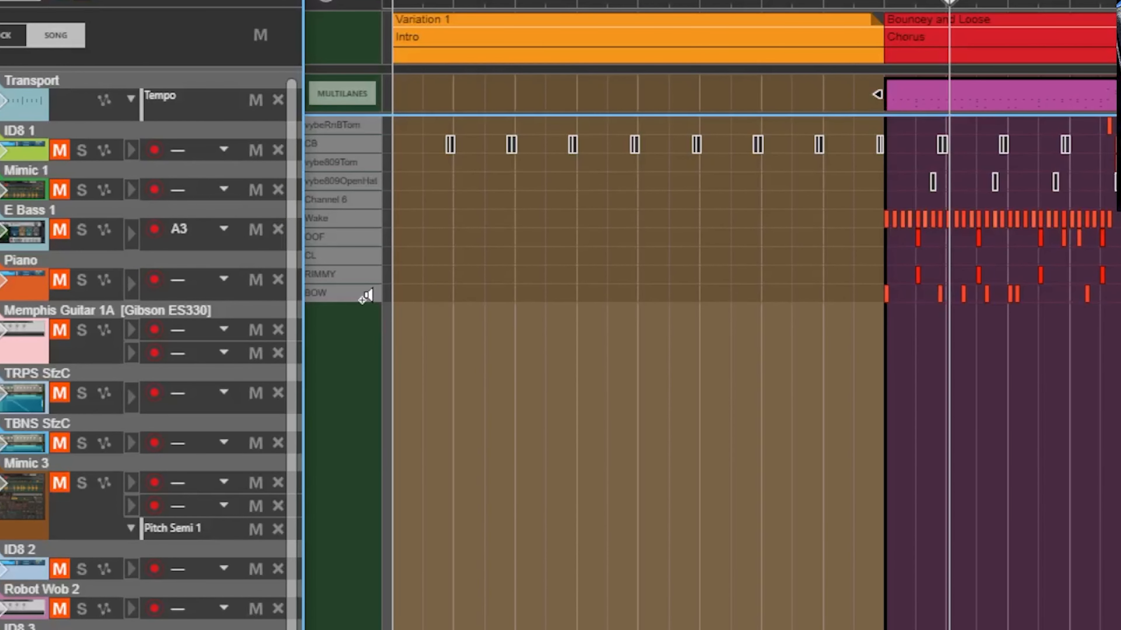
pyautogui.click(364, 296)
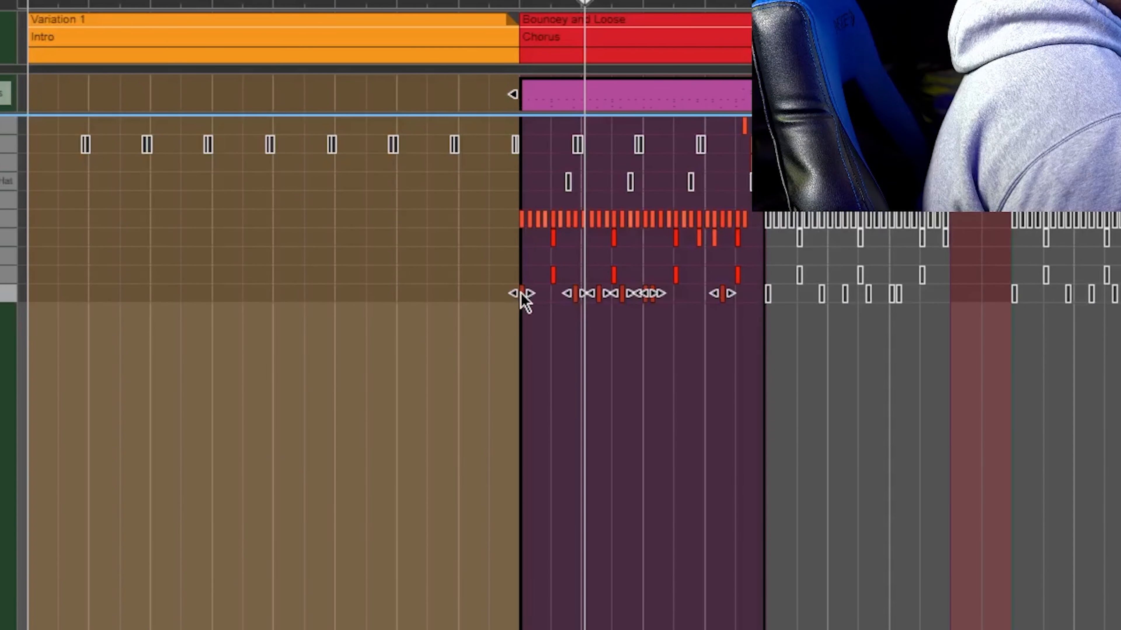
pyautogui.rightClick(564, 295)
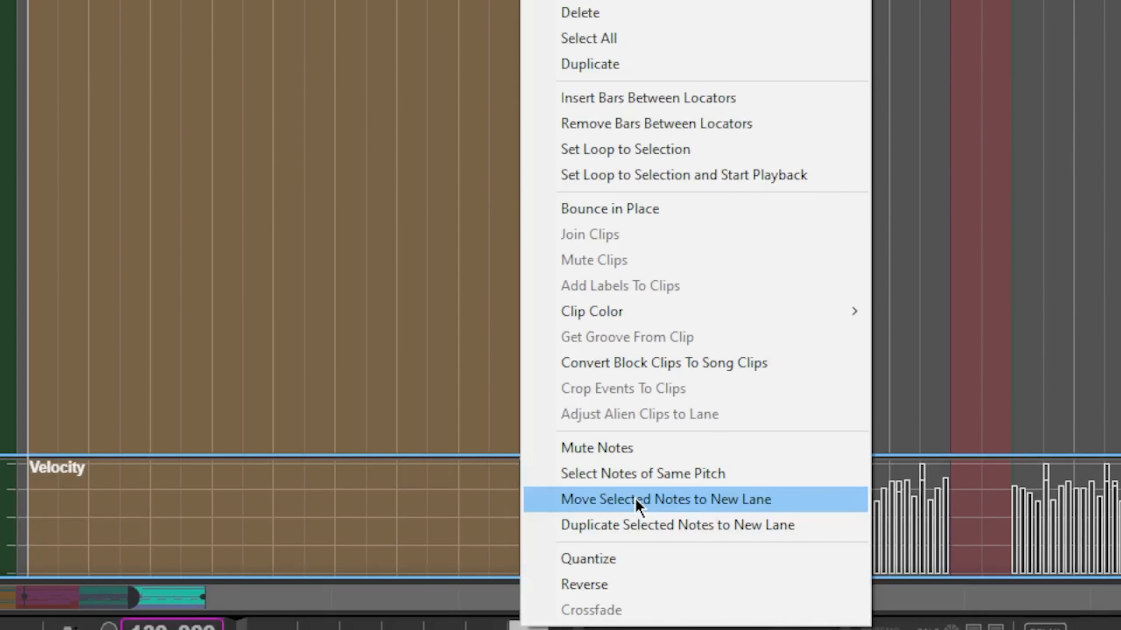
pyautogui.click(636, 499)
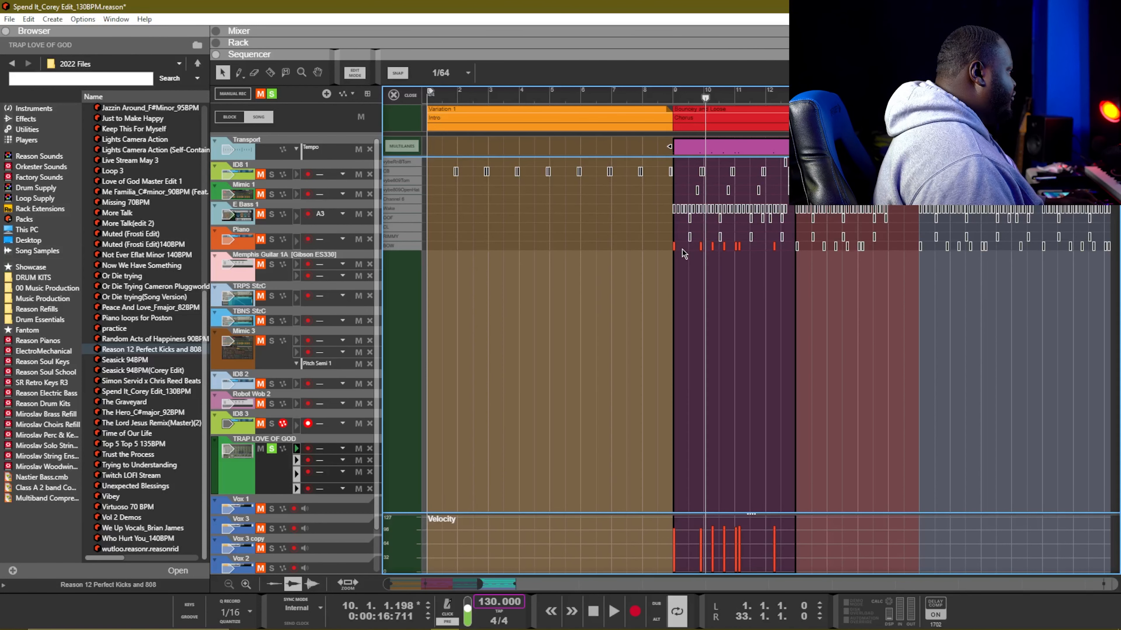
pyautogui.hotkey('ctrl', 'e')
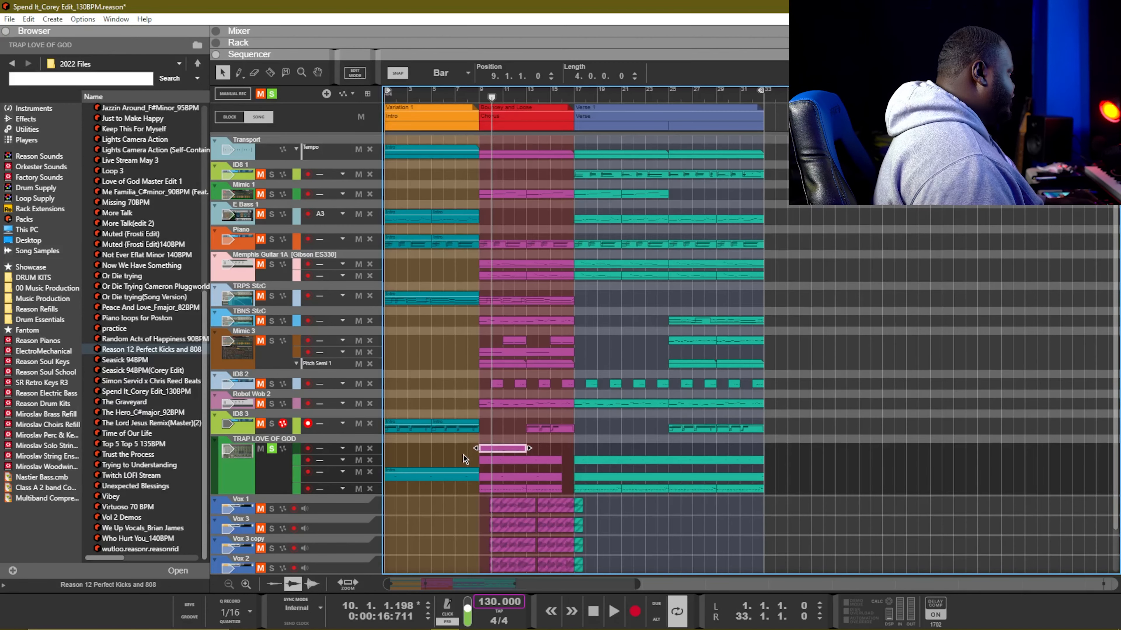
# Label the new drum lane's clip at bar 9 KICK DRUM
pyautogui.rightClick(514, 451)
pyautogui.click(572, 333)
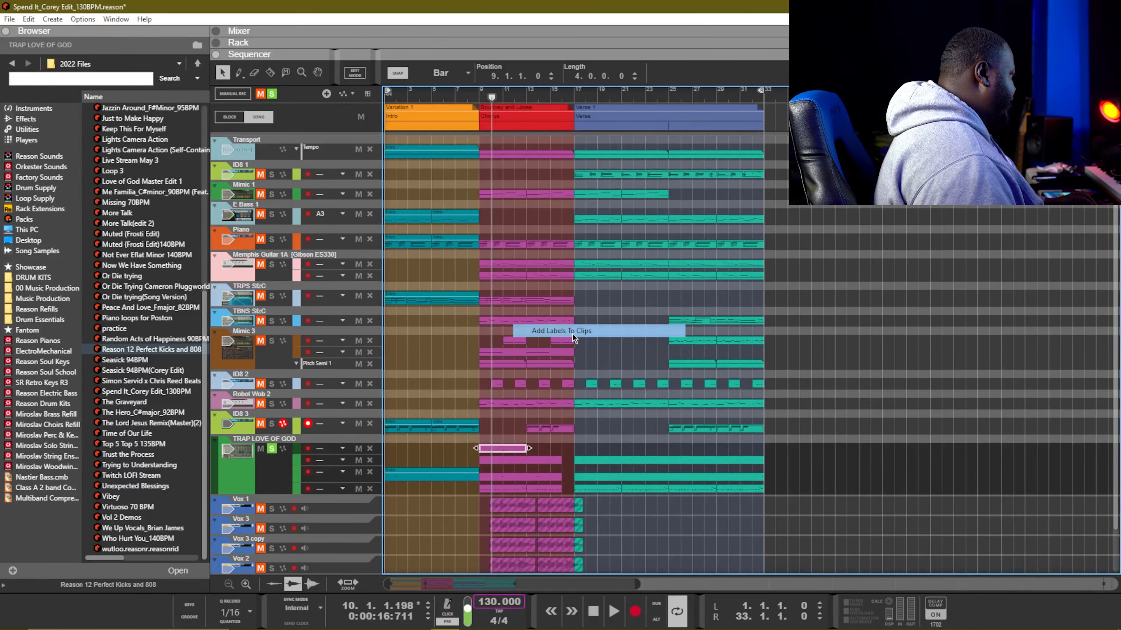
pyautogui.write('KICK DRUM')
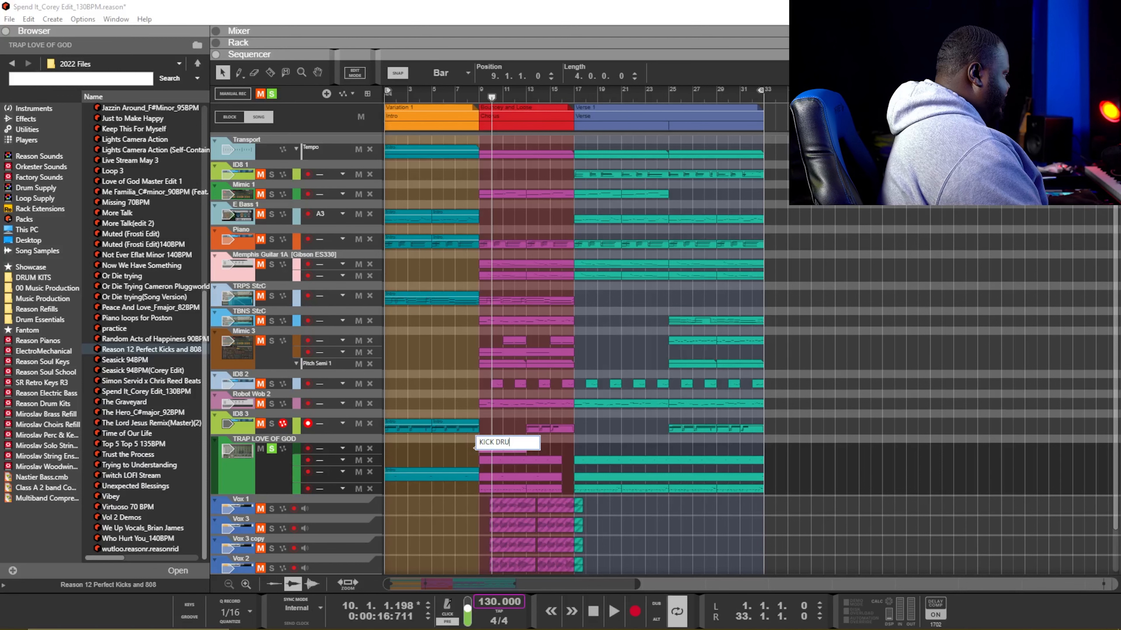
pyautogui.press('Return')
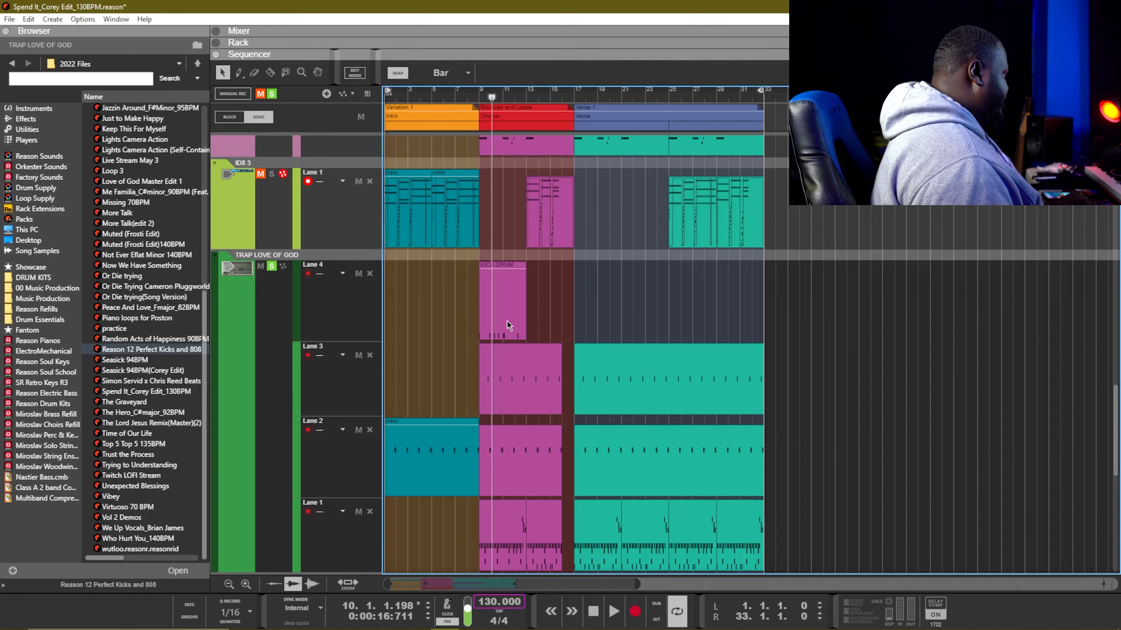
# Set the color of the KICK DRUM clip to Kelly Green
pyautogui.click(507, 321)
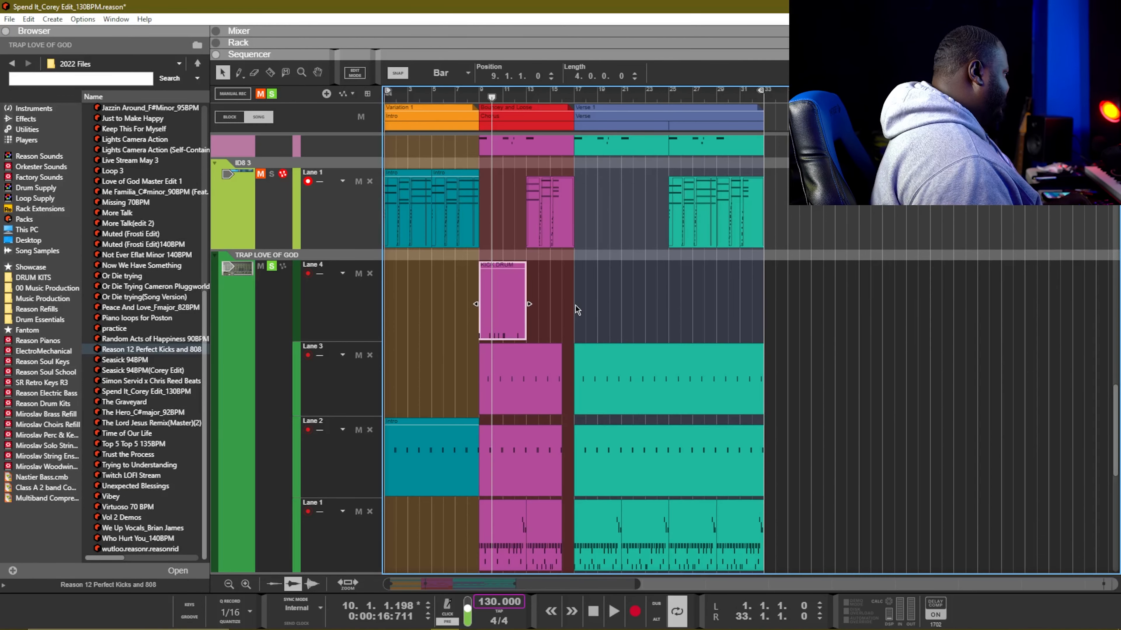
pyautogui.click(575, 306)
pyautogui.rightClick(507, 304)
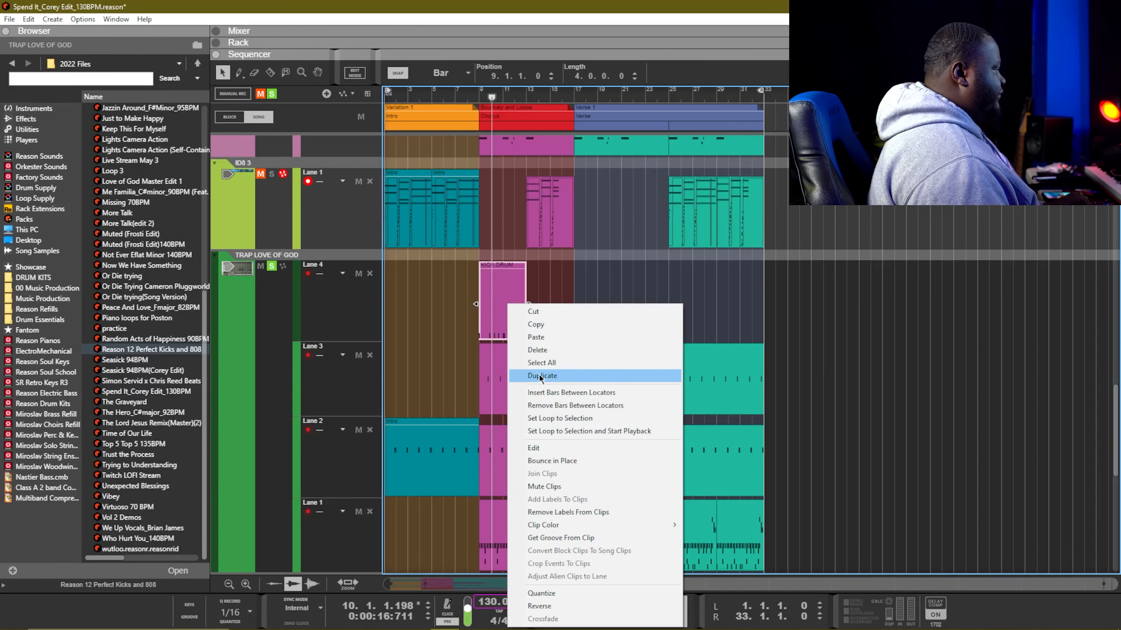
pyautogui.moveTo(566, 523)
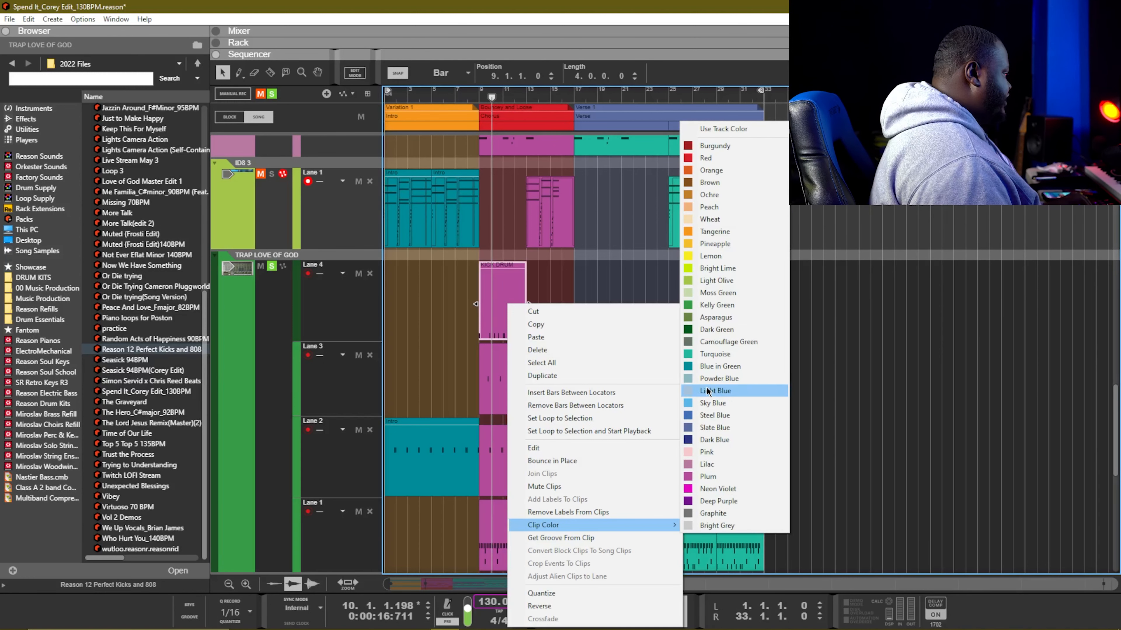
pyautogui.click(716, 306)
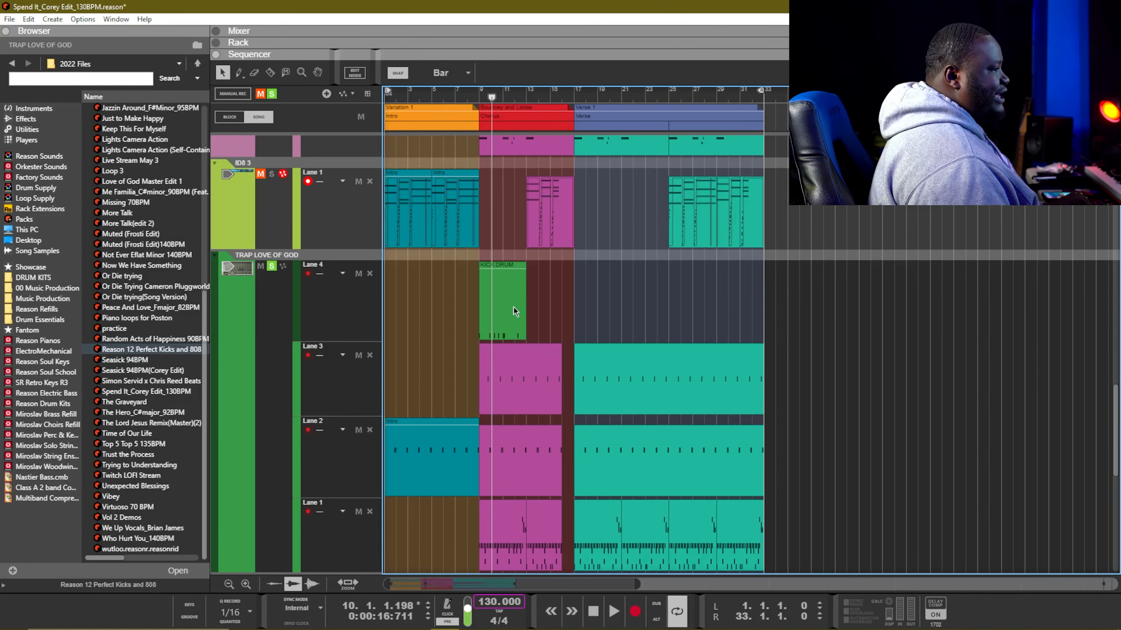
pyautogui.click(507, 374)
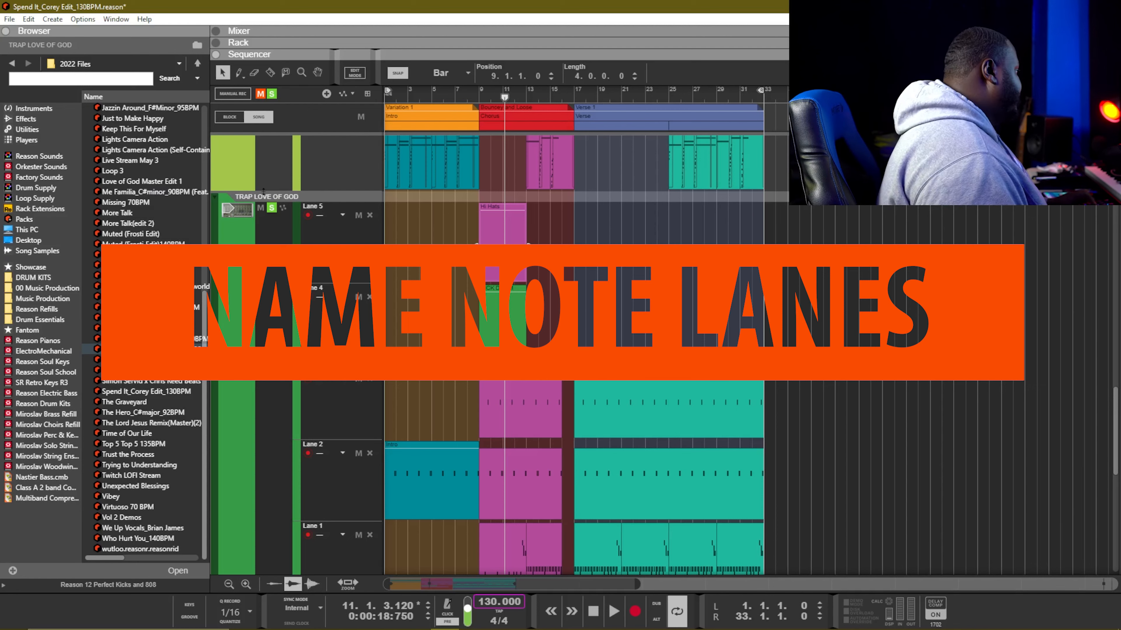
# Rename the drum track's note lanes: Lane 5 as HI HATS, Lane 4 as KICKS and Lane 3 as OPEN HI HAT
pyautogui.doubleClick(311, 207)
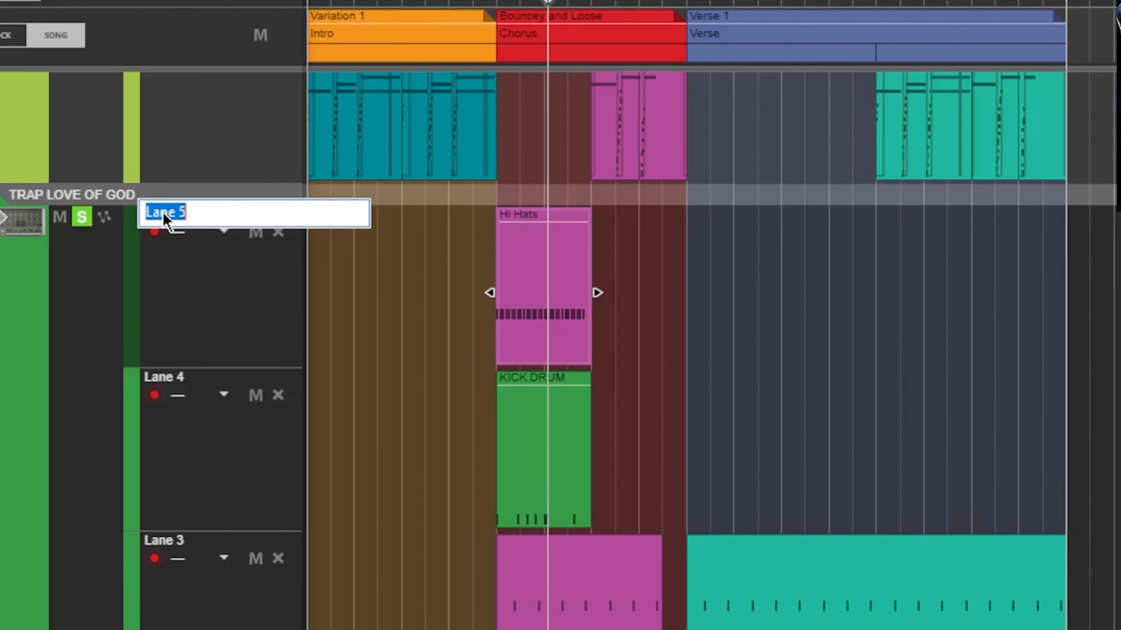
pyautogui.write('HI HATS')
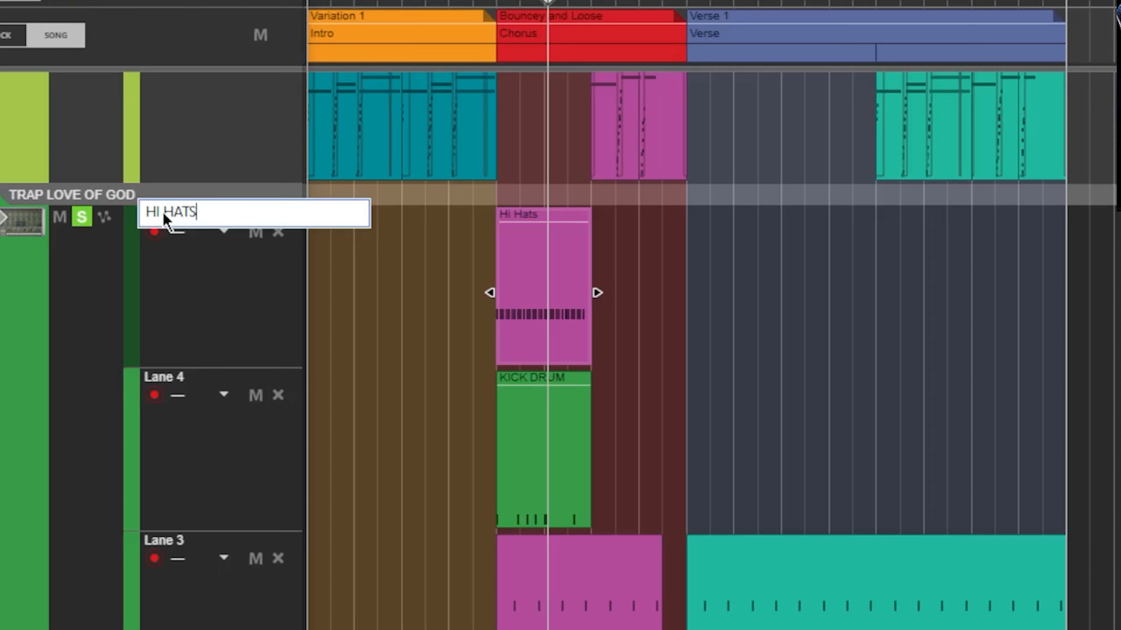
pyautogui.press('Return')
pyautogui.doubleClick(164, 377)
pyautogui.write('KICKS')
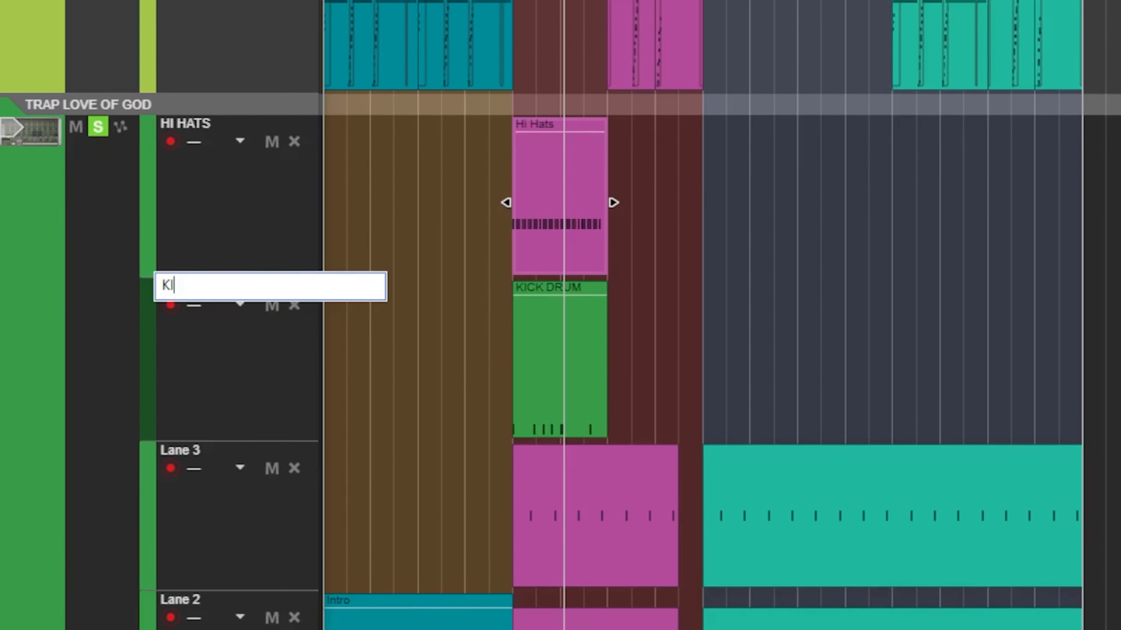
pyautogui.press('Return')
pyautogui.doubleClick(164, 540)
pyautogui.write('OPEN HI HAT')
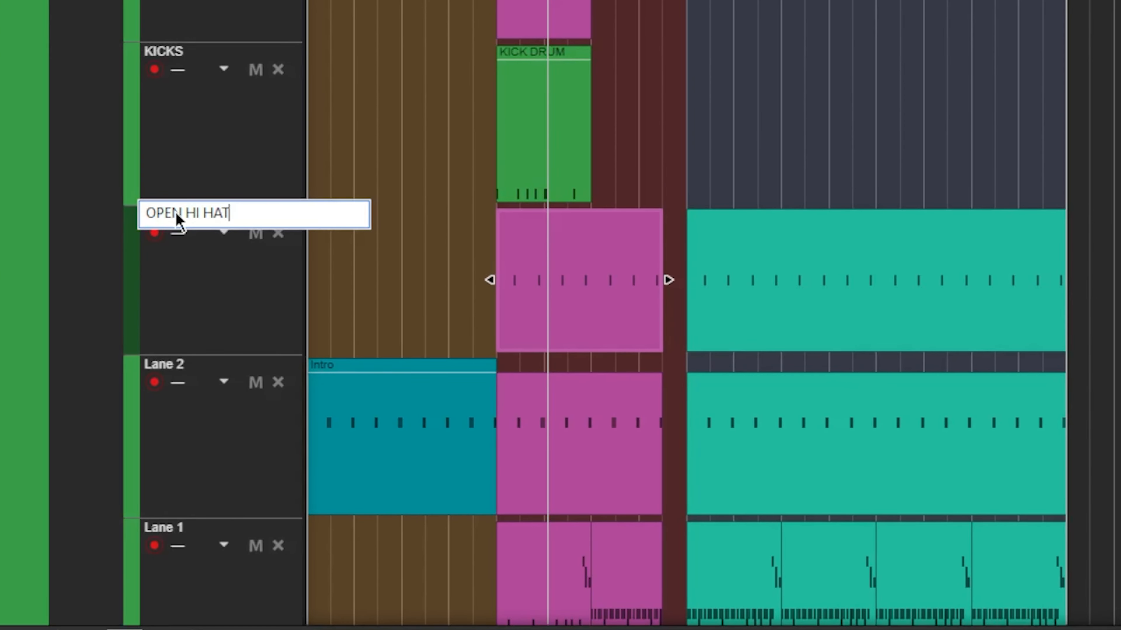
pyautogui.press('Return')
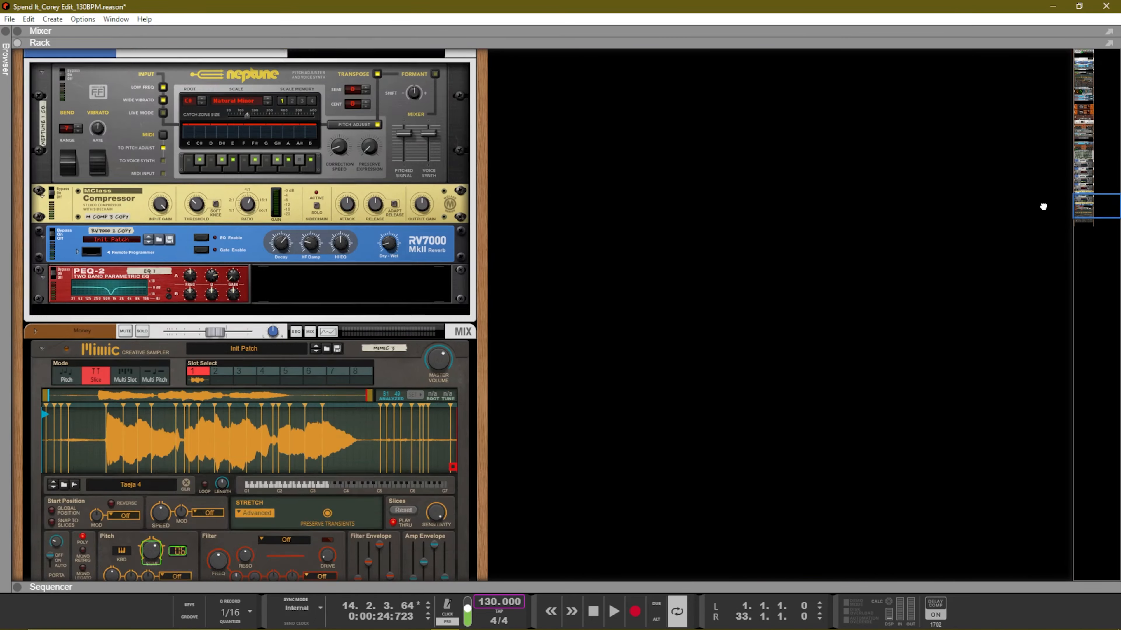
# Fold the Mimic 1, Electric Bass, ID8 2, Piano and Memphis Guitar devices in the rack
pyautogui.moveTo(1043, 206); pyautogui.dragTo(948, 50)
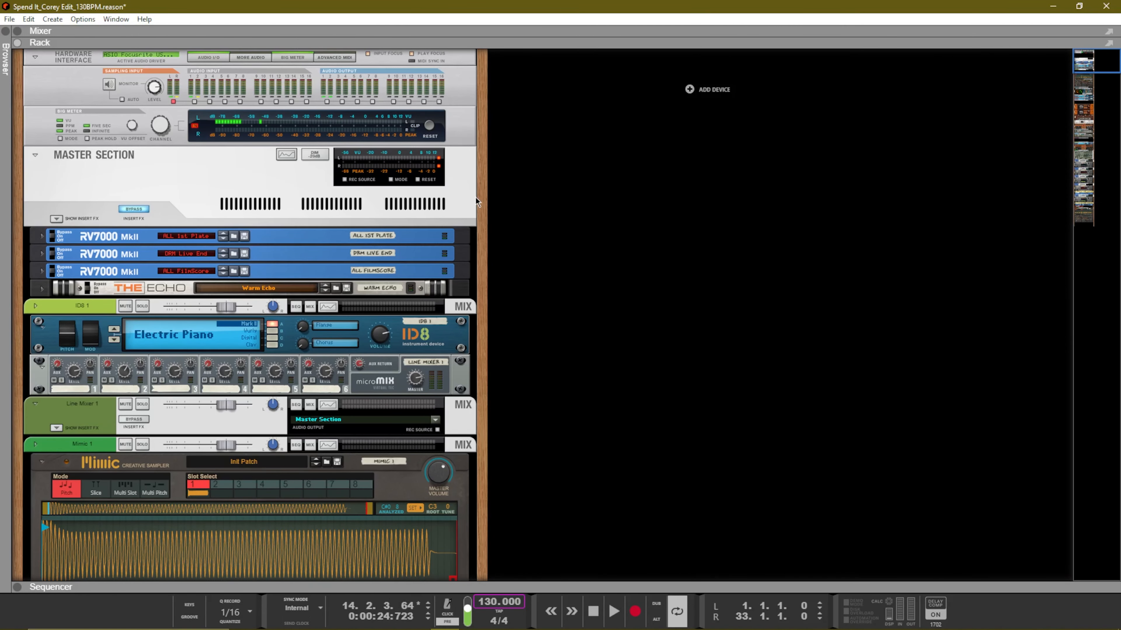
pyautogui.click(481, 130)
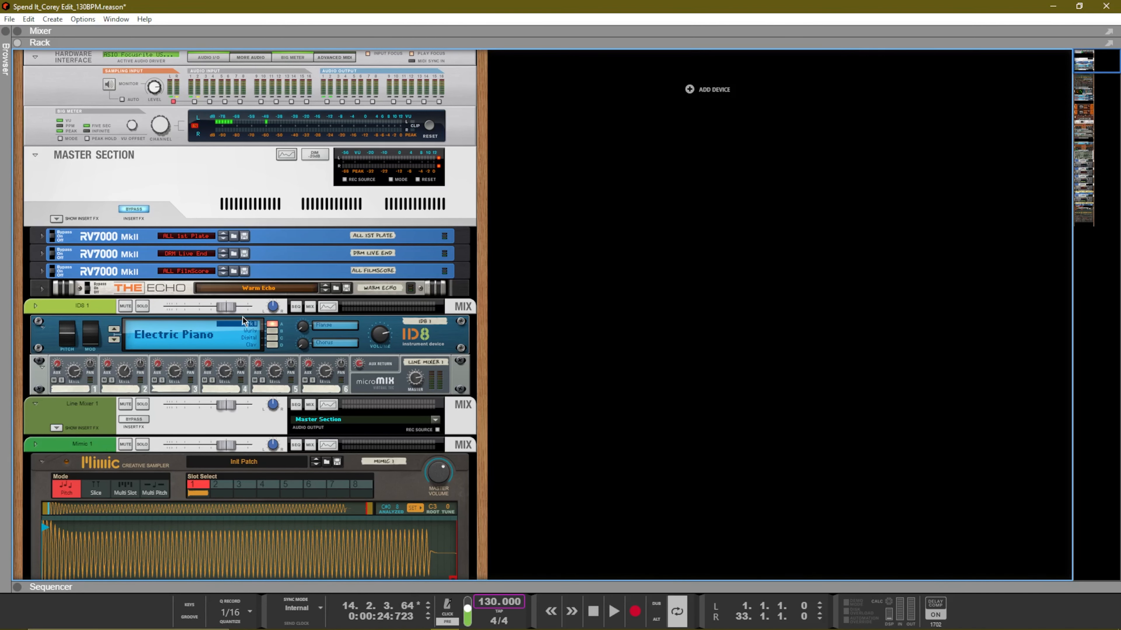
pyautogui.scroll(-9, 219, 324)
pyautogui.scroll(5, 133, 309)
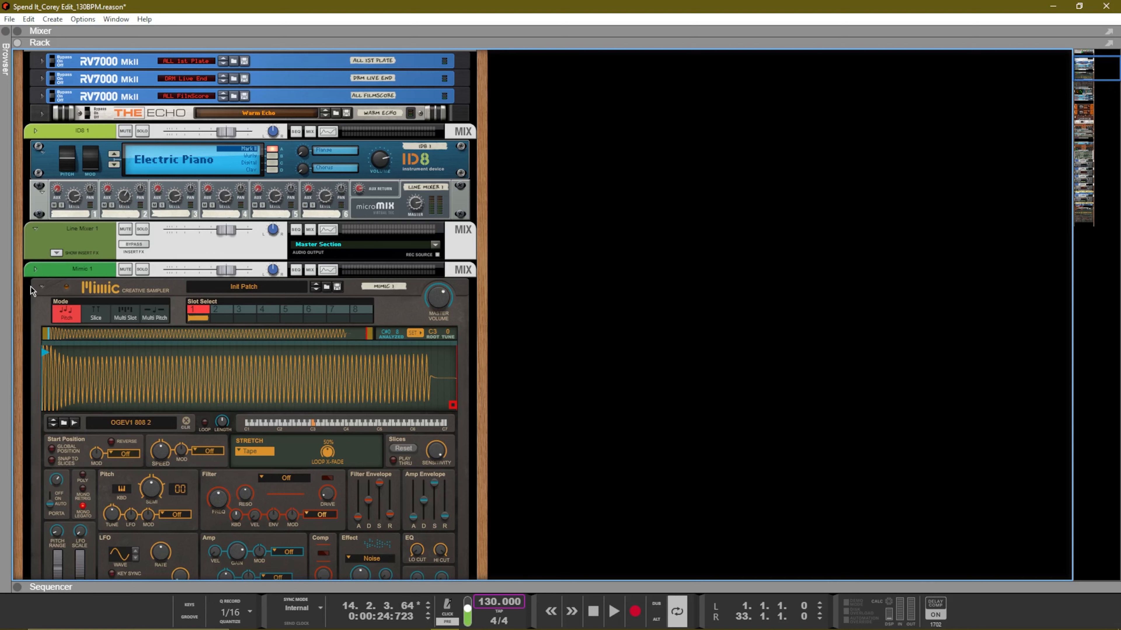
pyautogui.click(42, 287)
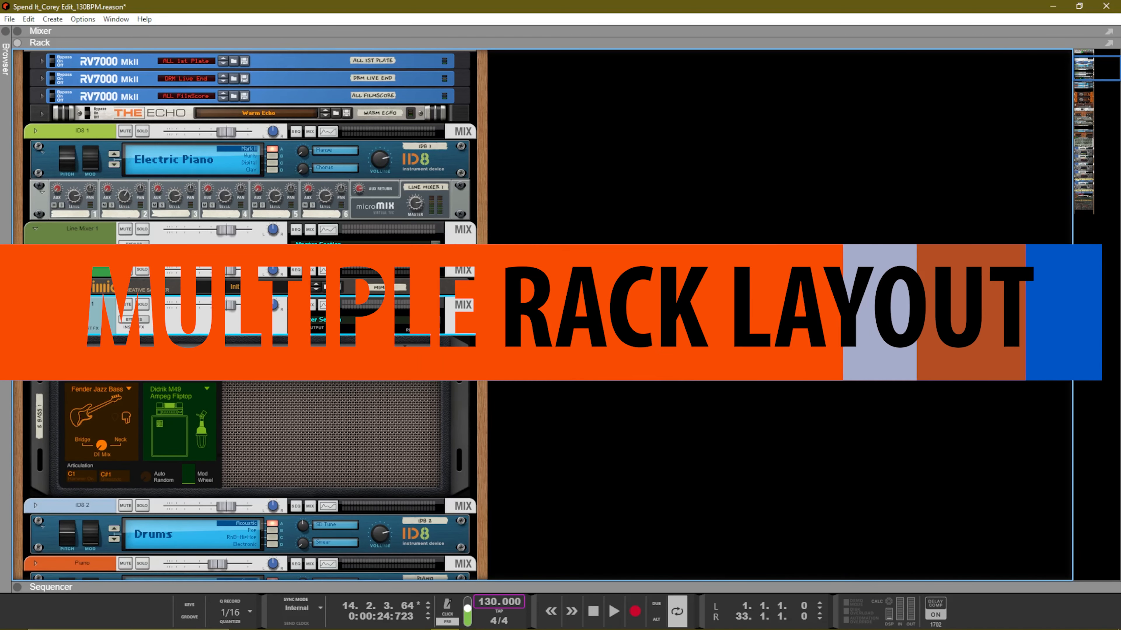
pyautogui.click(42, 349)
pyautogui.click(44, 384)
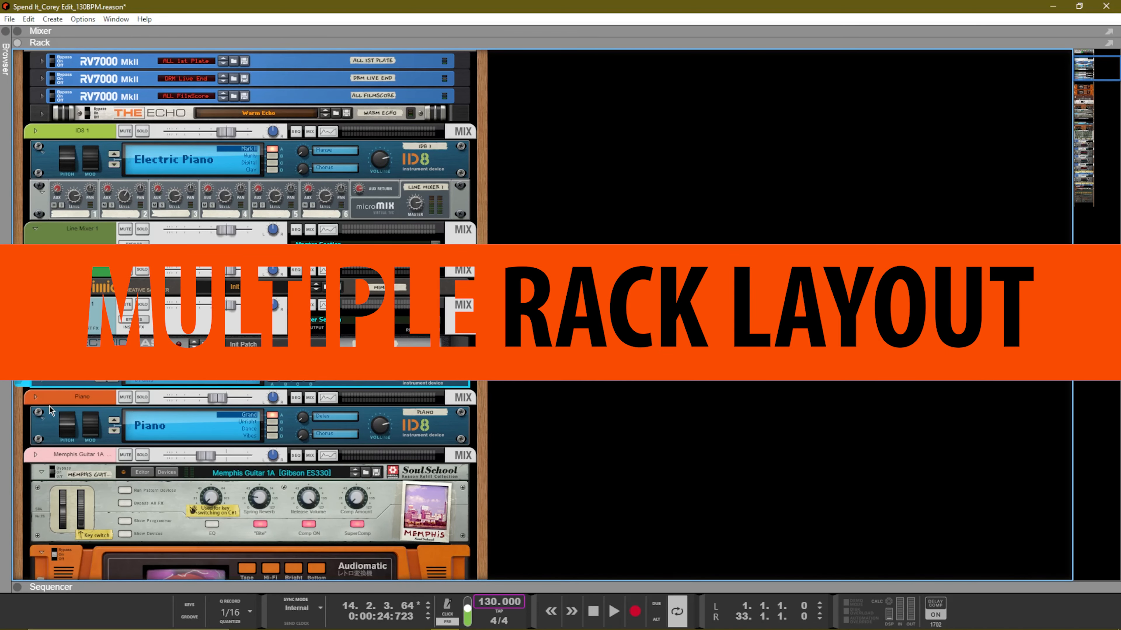
pyautogui.click(43, 419)
pyautogui.click(42, 450)
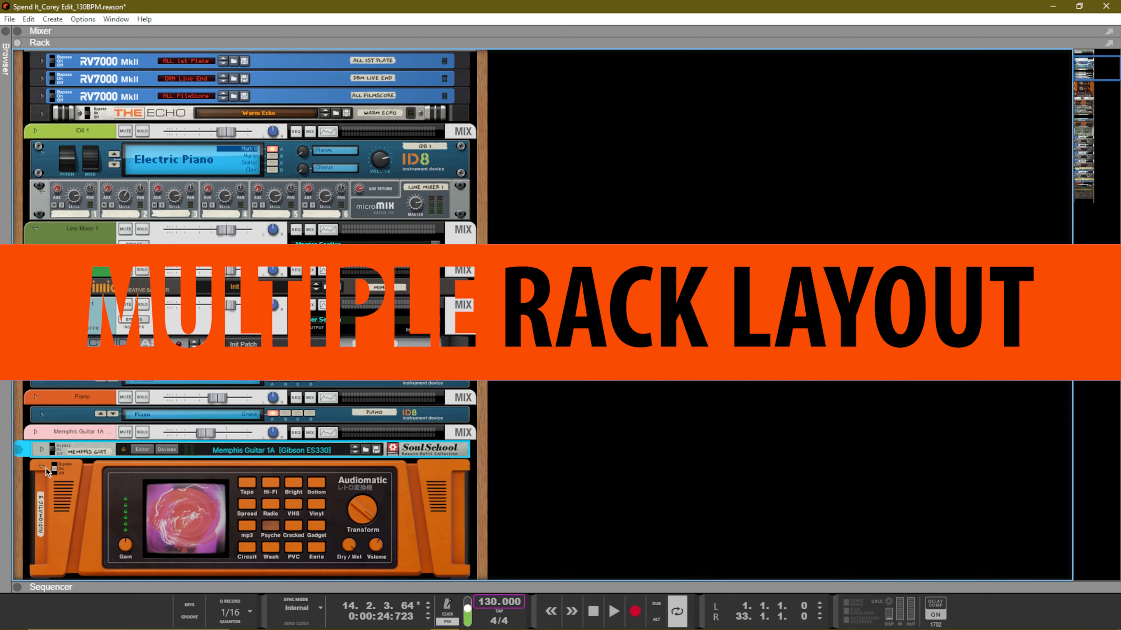
# Fold the remaining rack devices below the Memphis Guitar, down to the Money channel and its Mimic sampler
pyautogui.scroll(-3, 41, 468)
pyautogui.click(42, 368)
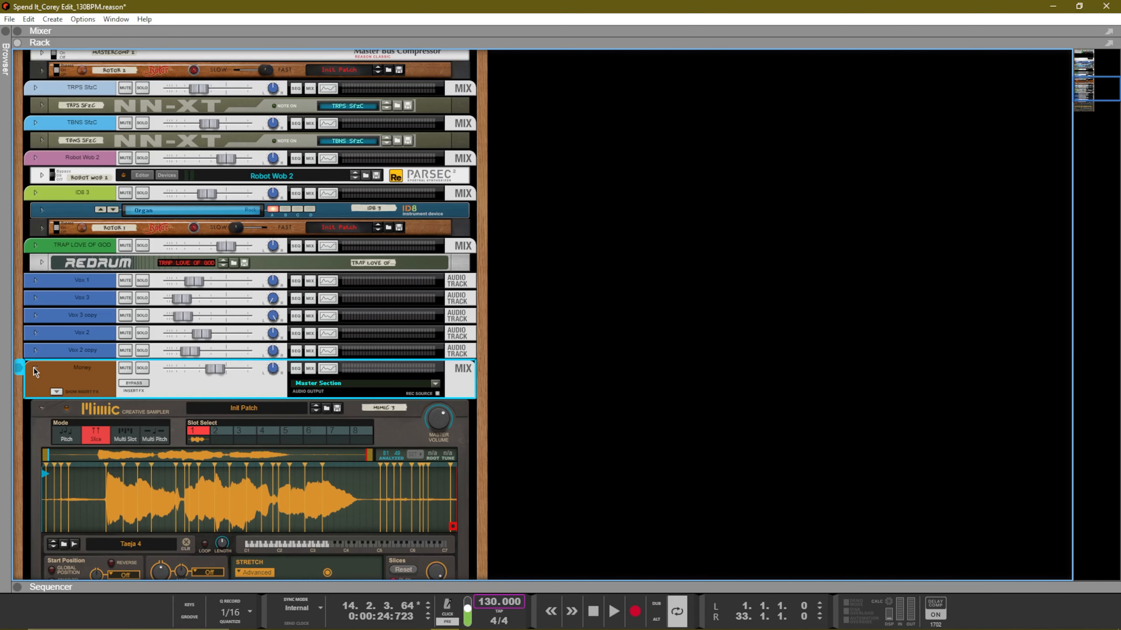
pyautogui.click(36, 368)
pyautogui.click(40, 387)
# Move the five Vox audio tracks, Vox 1 through Vox 2 copy, together into a new second rack column
pyautogui.scroll(20, 46, 392)
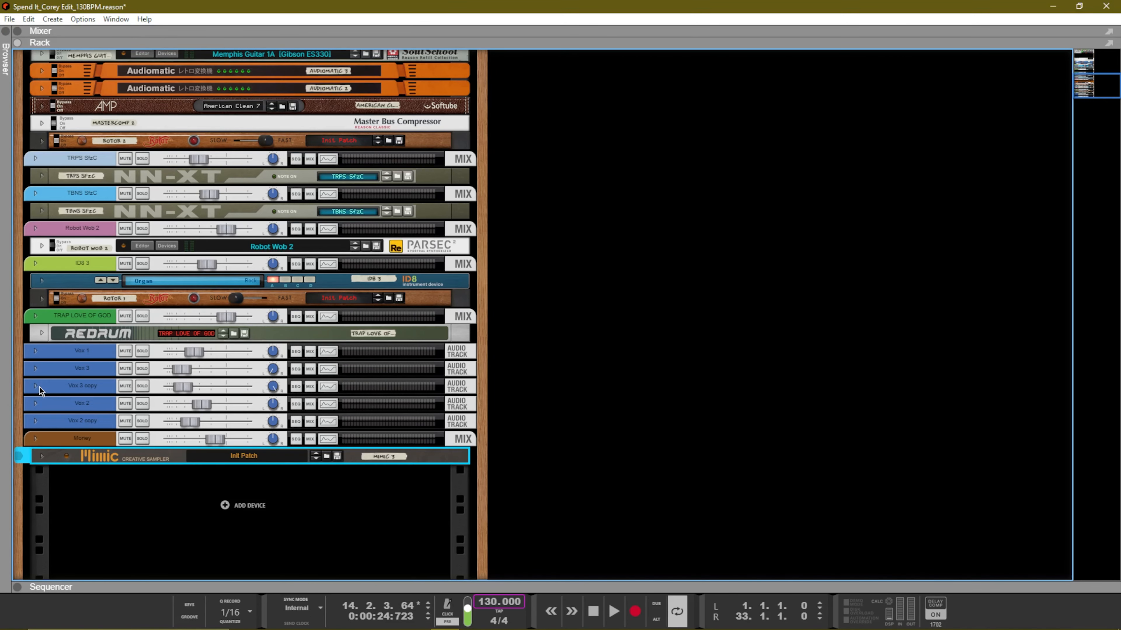
pyautogui.scroll(-20, 44, 362)
pyautogui.scroll(10, 65, 358)
pyautogui.scroll(-15, 65, 356)
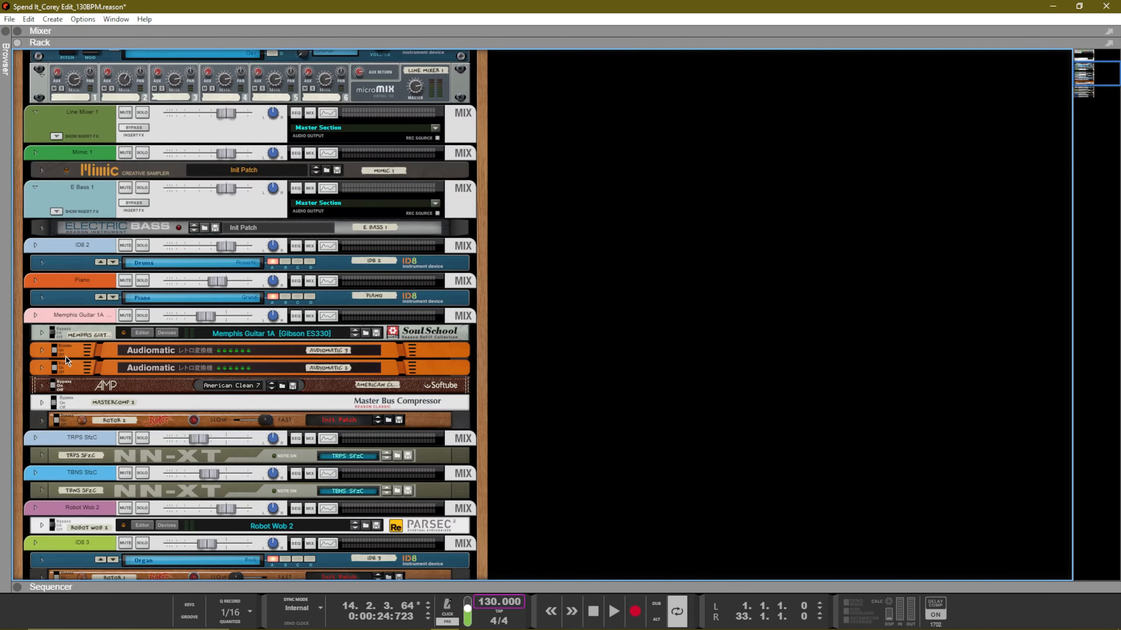
pyautogui.click(73, 356)
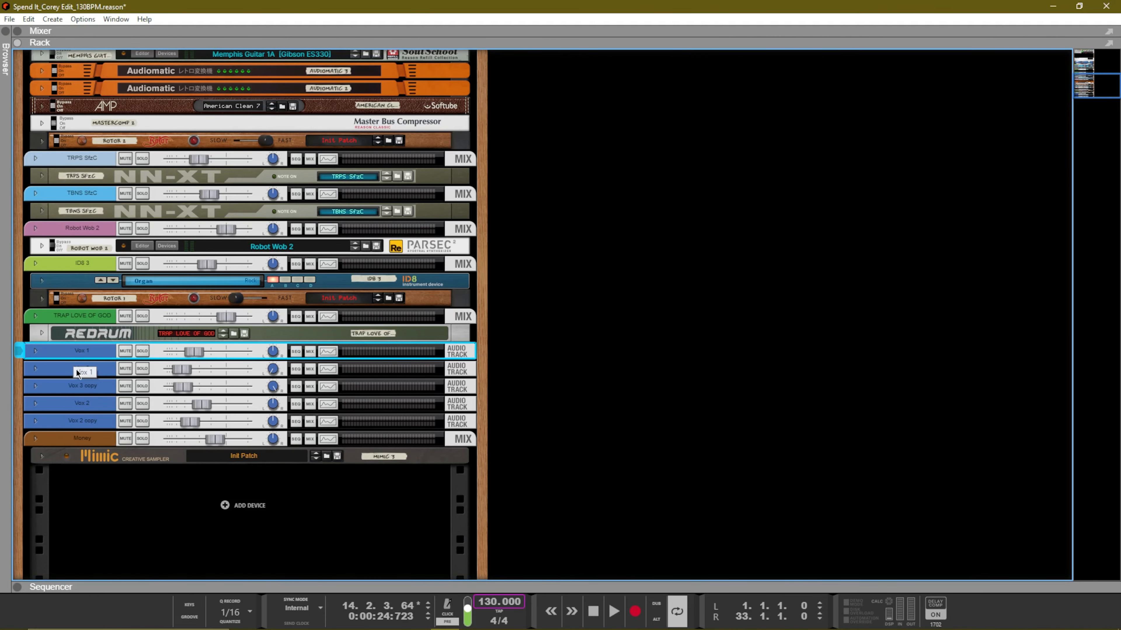
pyautogui.keyDown('shift'); pyautogui.click(85, 422); pyautogui.keyUp('shift')
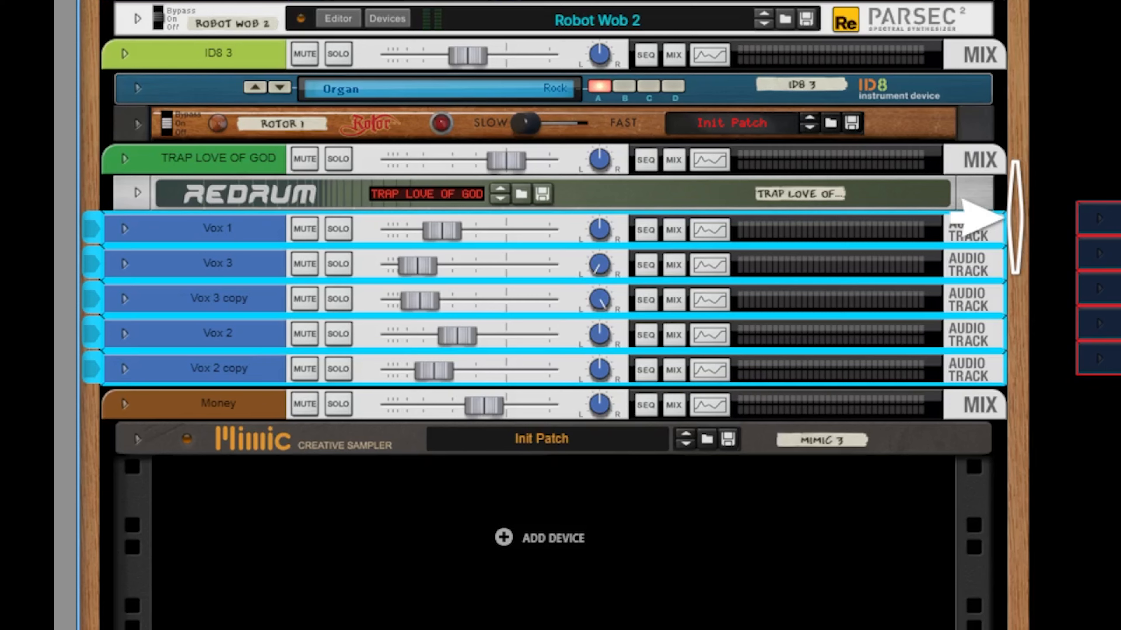
pyautogui.click(167, 234)
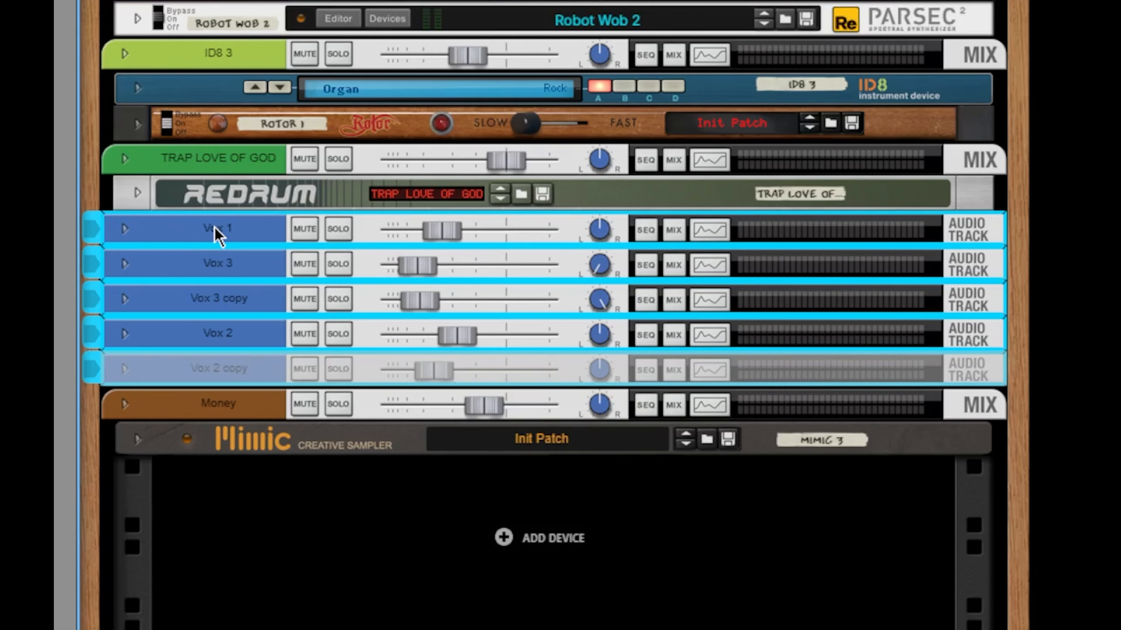
pyautogui.keyDown('shift'); pyautogui.click(223, 376); pyautogui.keyUp('shift')
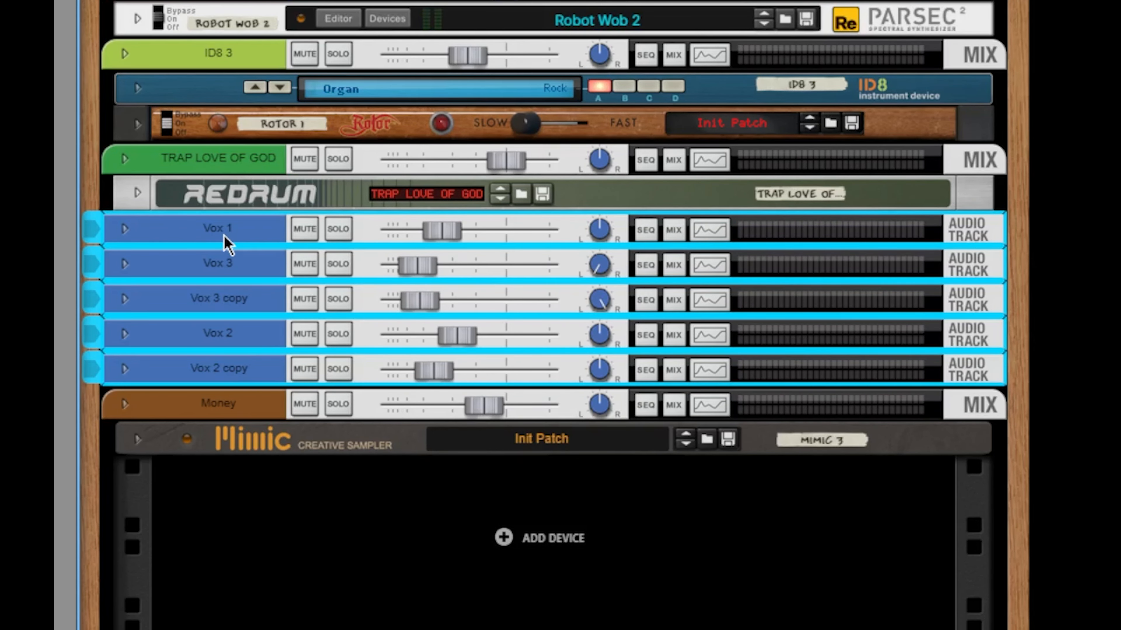
pyautogui.moveTo(164, 233)
pyautogui.mouseDown()
pyautogui.moveTo(836, 217)
pyautogui.moveTo(1024, 177)
pyautogui.moveTo(1118, 138)
pyautogui.moveTo(1052, 246)
pyautogui.moveTo(865, 381)
pyautogui.moveTo(622, 357)
pyautogui.moveTo(623, 382)
pyautogui.moveTo(624, 353)
pyautogui.mouseUp()
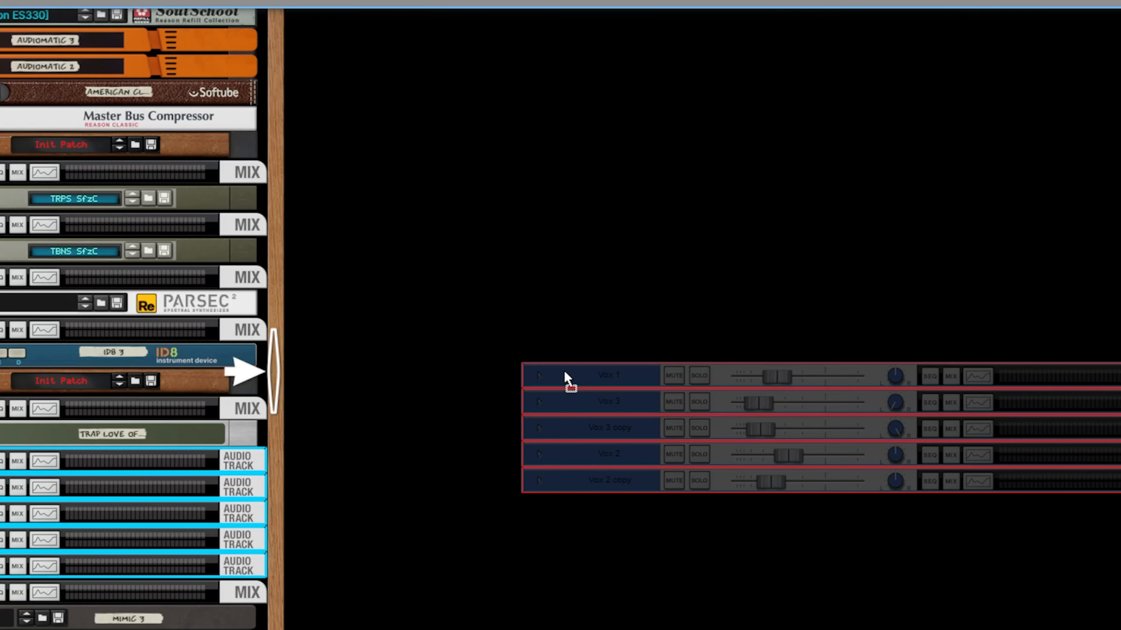
pyautogui.moveTo(564, 372); pyautogui.dragTo(564, 374)
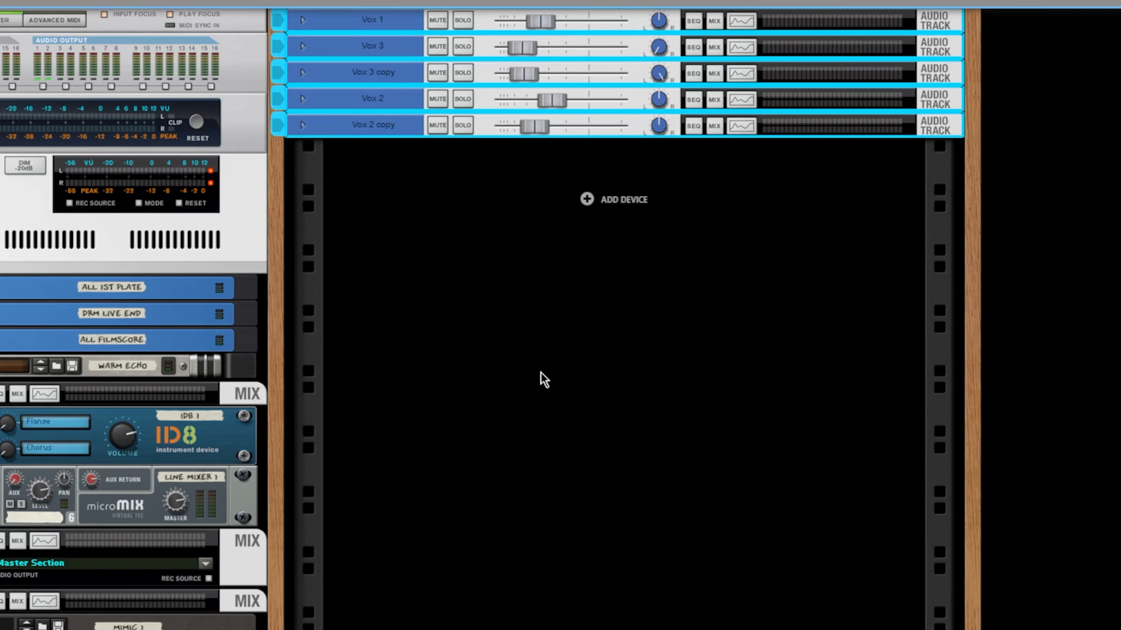
# Examine the two rack columns and the instruments remaining in the first one
pyautogui.scroll(-5, 563, 218)
pyautogui.scroll(5, 556, 265)
pyautogui.scroll(-5, 553, 314)
pyautogui.scroll(5, 553, 317)
pyautogui.scroll(-10, 553, 317)
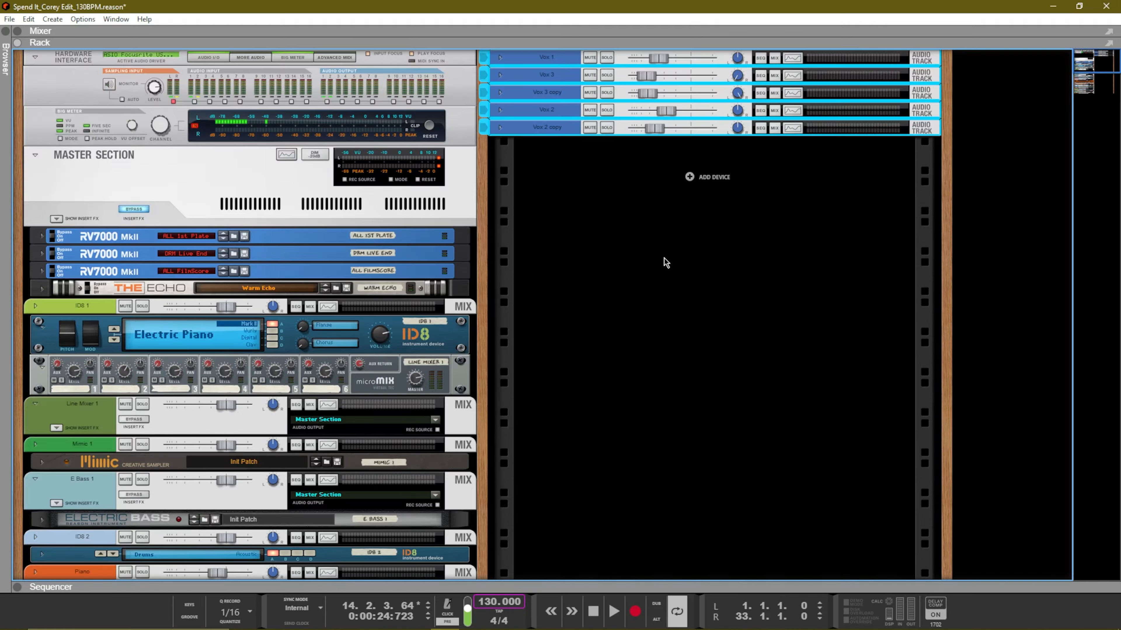
pyautogui.scroll(10, 663, 259)
pyautogui.scroll(-5, 663, 259)
pyautogui.scroll(5, 662, 260)
pyautogui.scroll(-10, 126, 331)
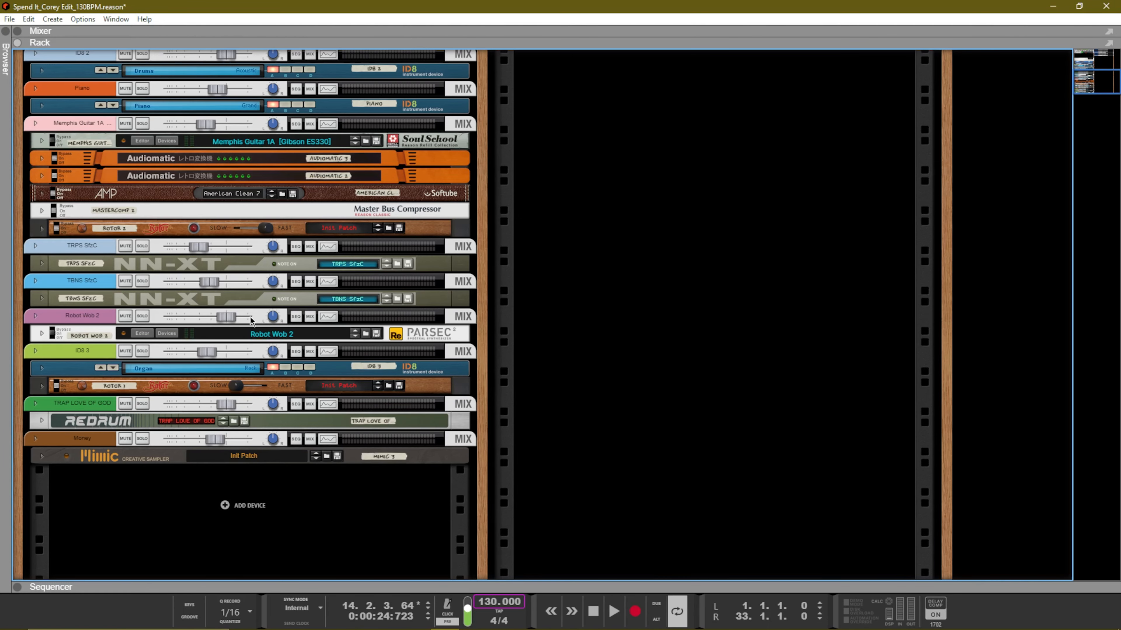
# Move the Mimic 1 and Money channels with their Mimic samplers together into a new third rack column
pyautogui.scroll(6, 67, 364)
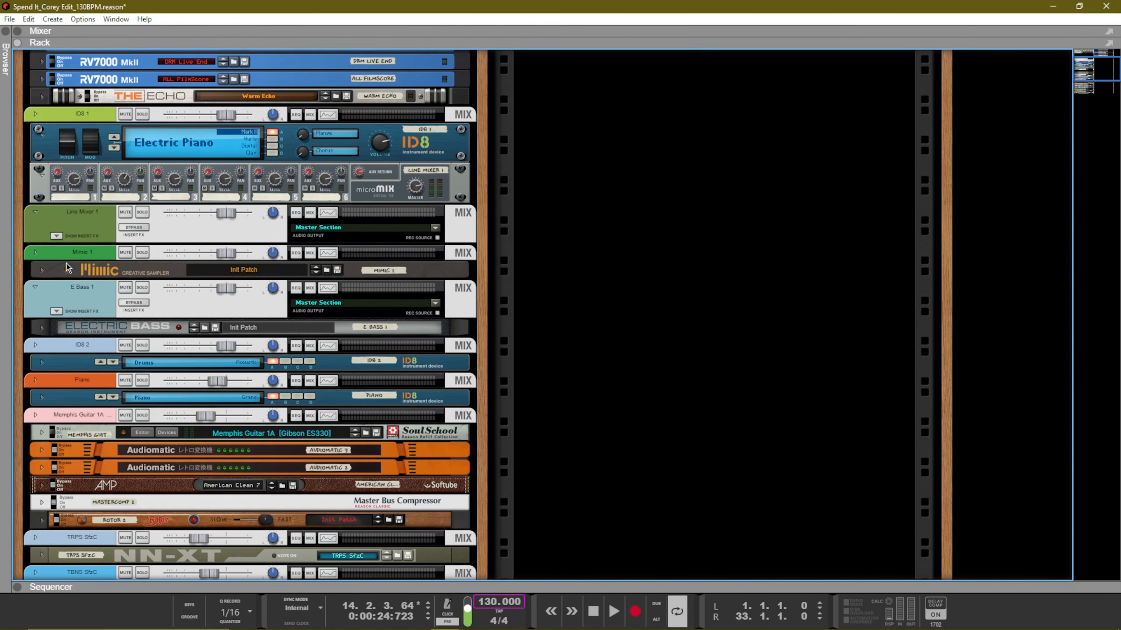
pyautogui.click(84, 262)
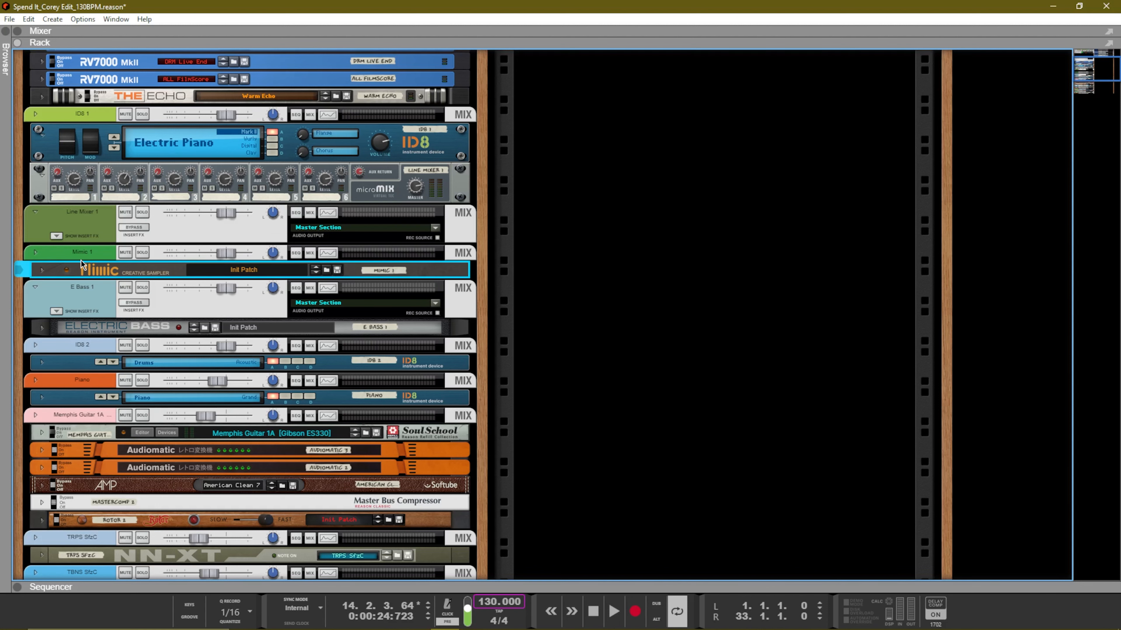
pyautogui.click(73, 256)
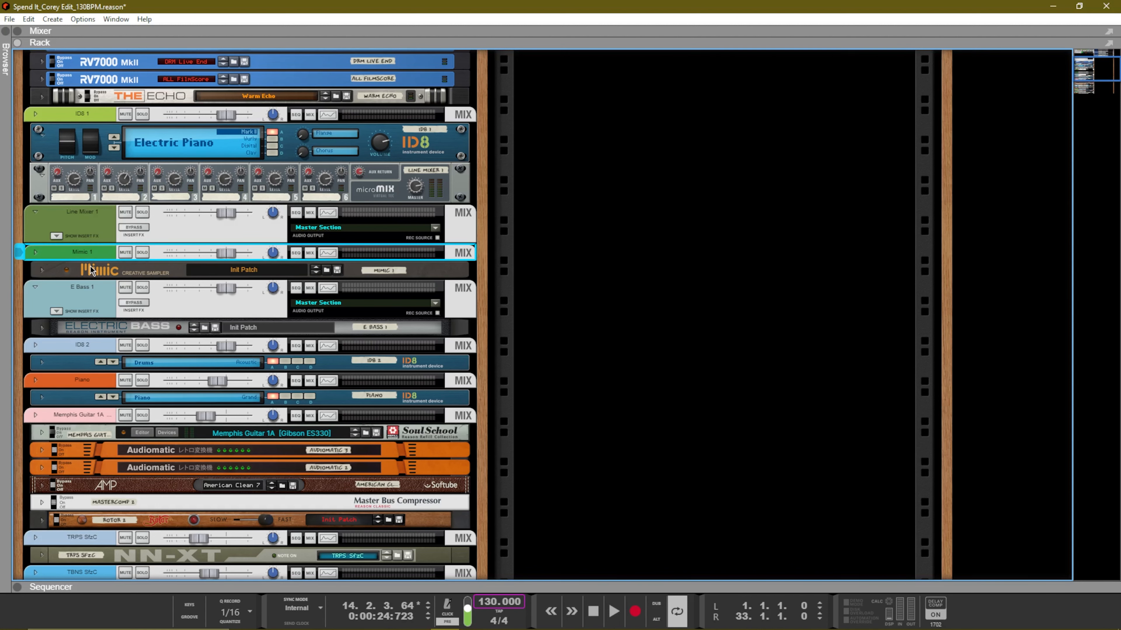
pyautogui.scroll(-10, 91, 269)
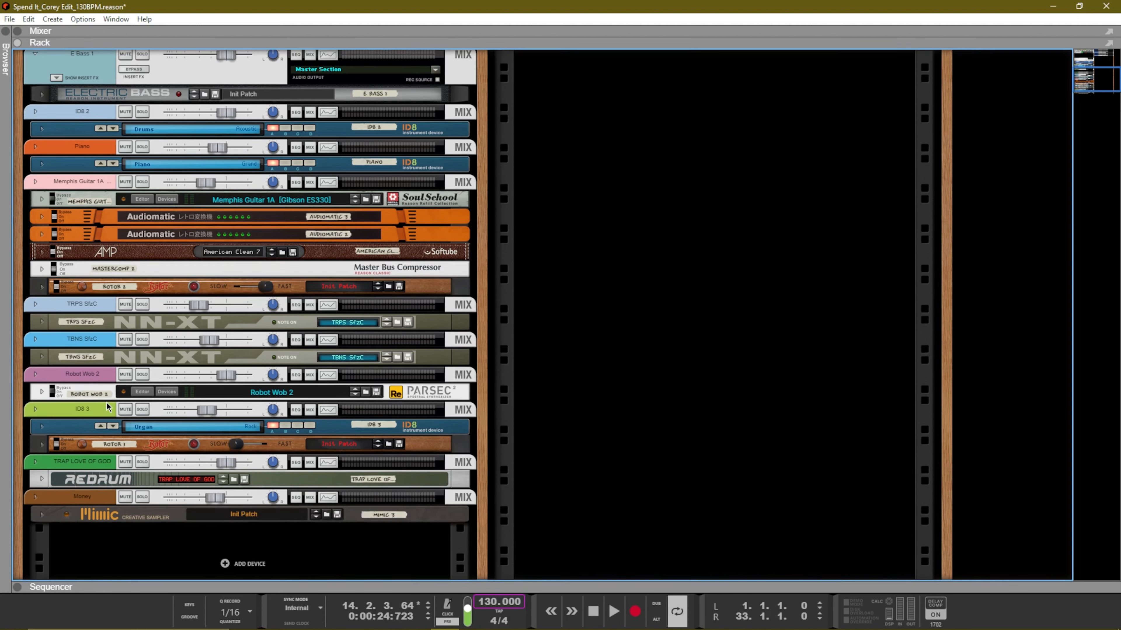
pyautogui.hotkey('ctrl', 'a')
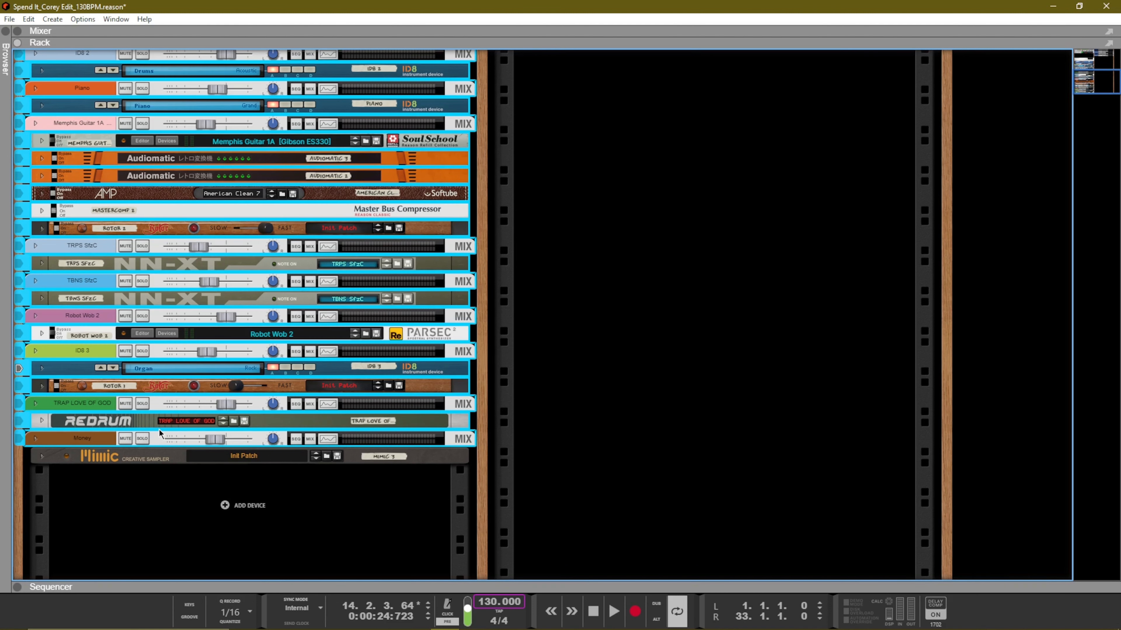
pyautogui.scroll(8, 89, 442)
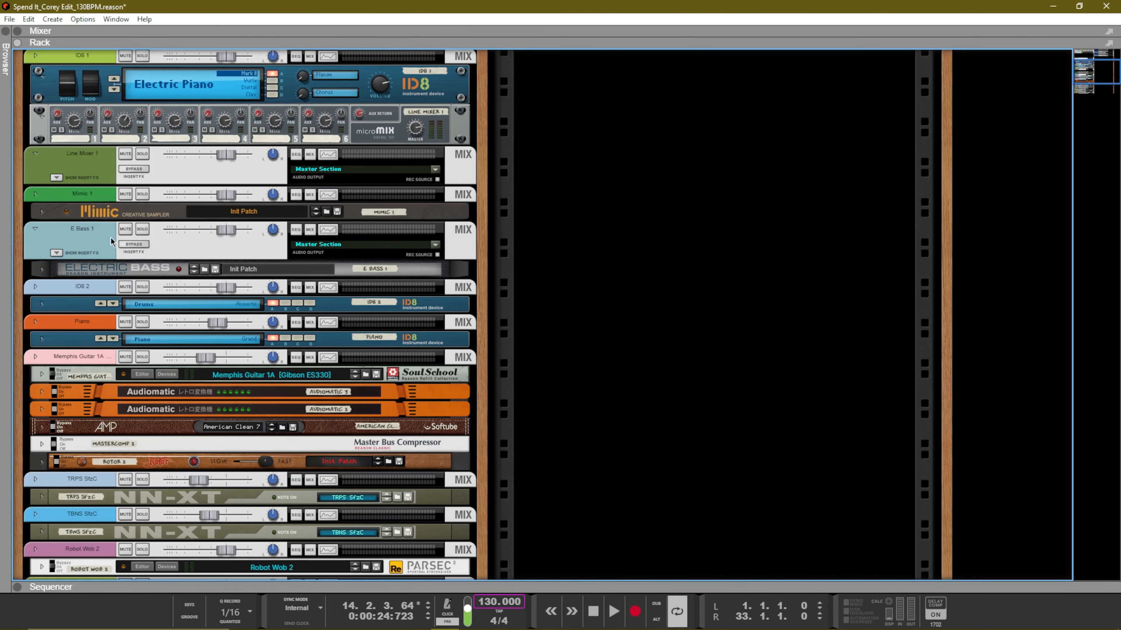
pyautogui.keyDown('ctrl'); pyautogui.click(78, 192); pyautogui.keyUp('ctrl')
pyautogui.scroll(-4, 91, 291)
pyautogui.scroll(5, 95, 316)
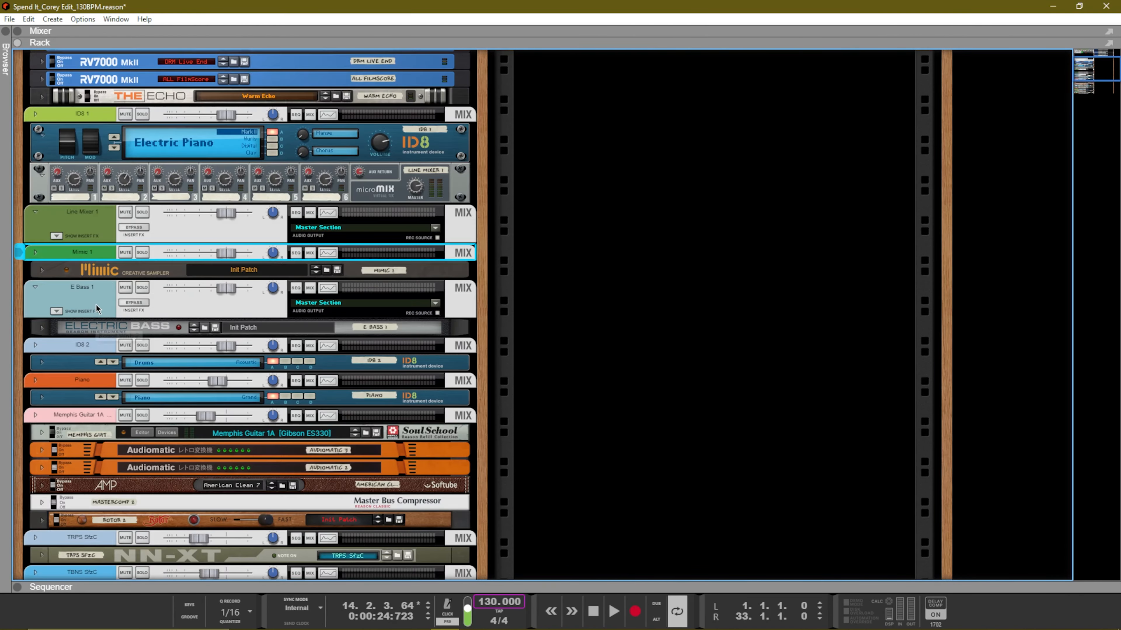
pyautogui.moveTo(54, 253); pyautogui.dragTo(948, 200)
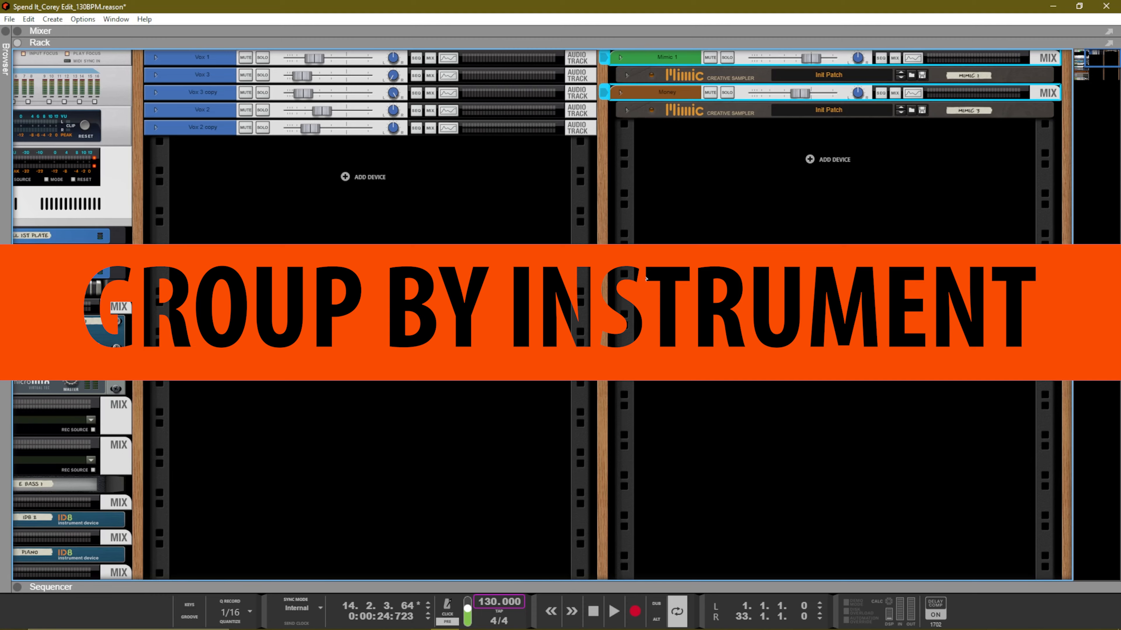
# Move the ID8 1, ID8 2, Piano and ID8 3 channels with their ID8 devices into a new fourth rack column
pyautogui.moveTo(614, 268); pyautogui.dragTo(1113, 258)
pyautogui.scroll(-8, 117, 302)
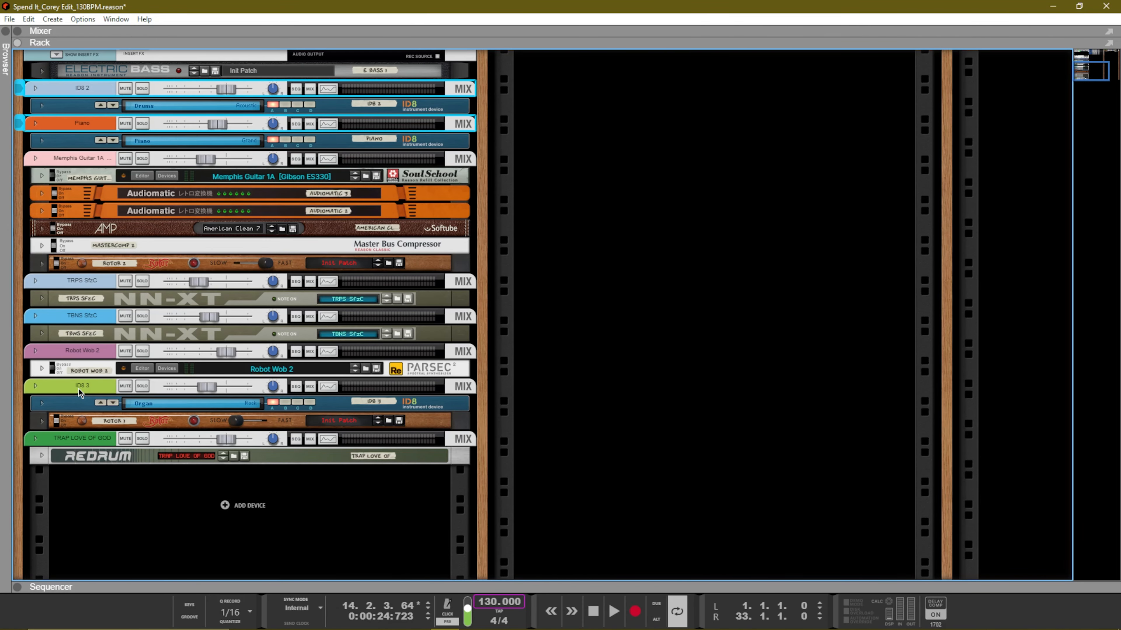
pyautogui.scroll(5, 90, 384)
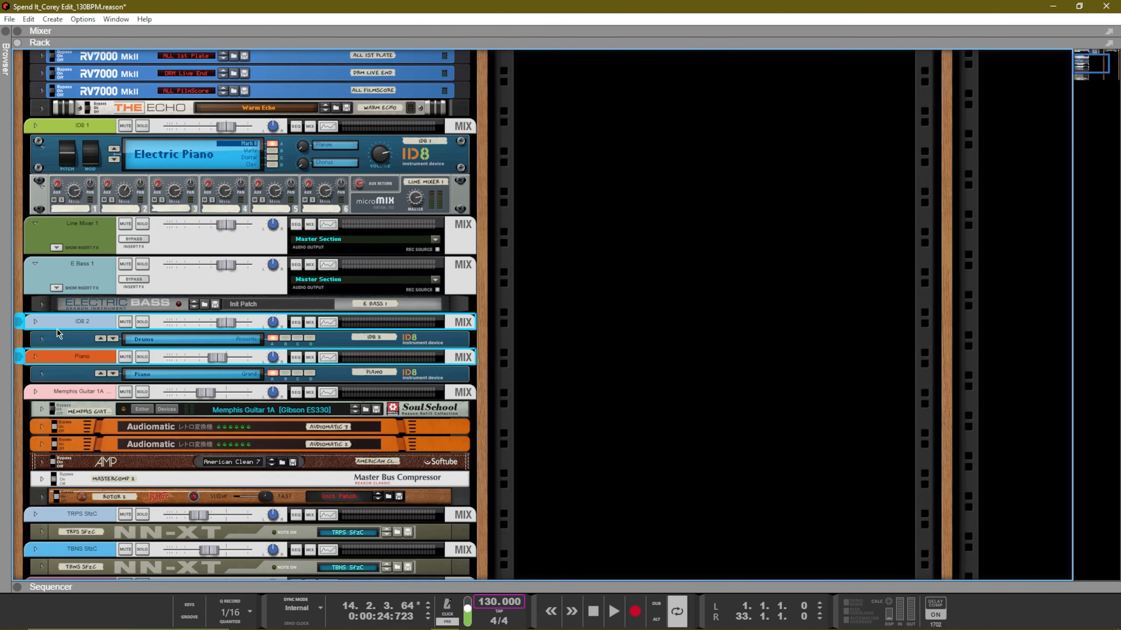
pyautogui.keyDown('shift'); pyautogui.click(98, 125); pyautogui.keyUp('shift')
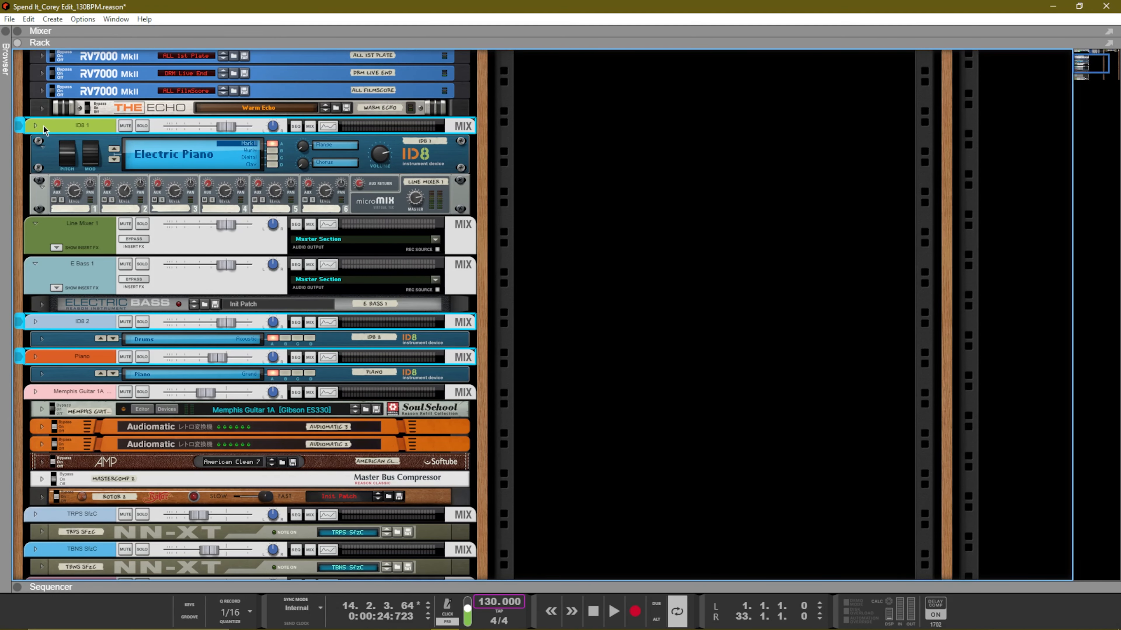
pyautogui.moveTo(43, 126); pyautogui.dragTo(1048, 238)
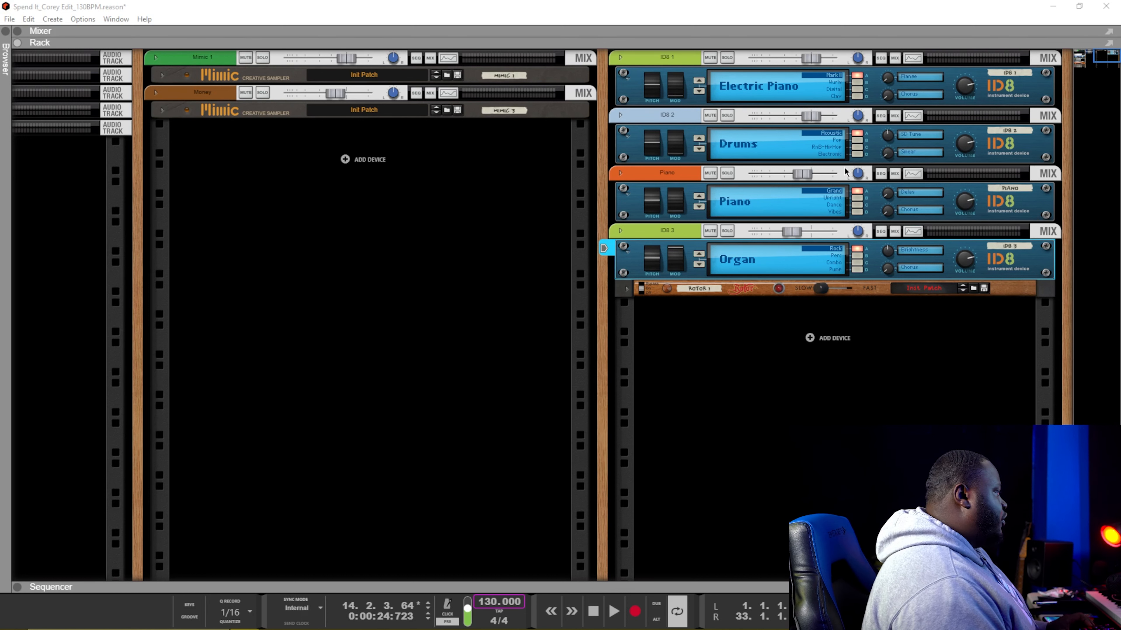
# Unfold the five Vox audio tracks, Vox 1 through Vox 2 copy, in the second rack column to reveal their insert effects
pyautogui.hscroll(-10, 127, 216)
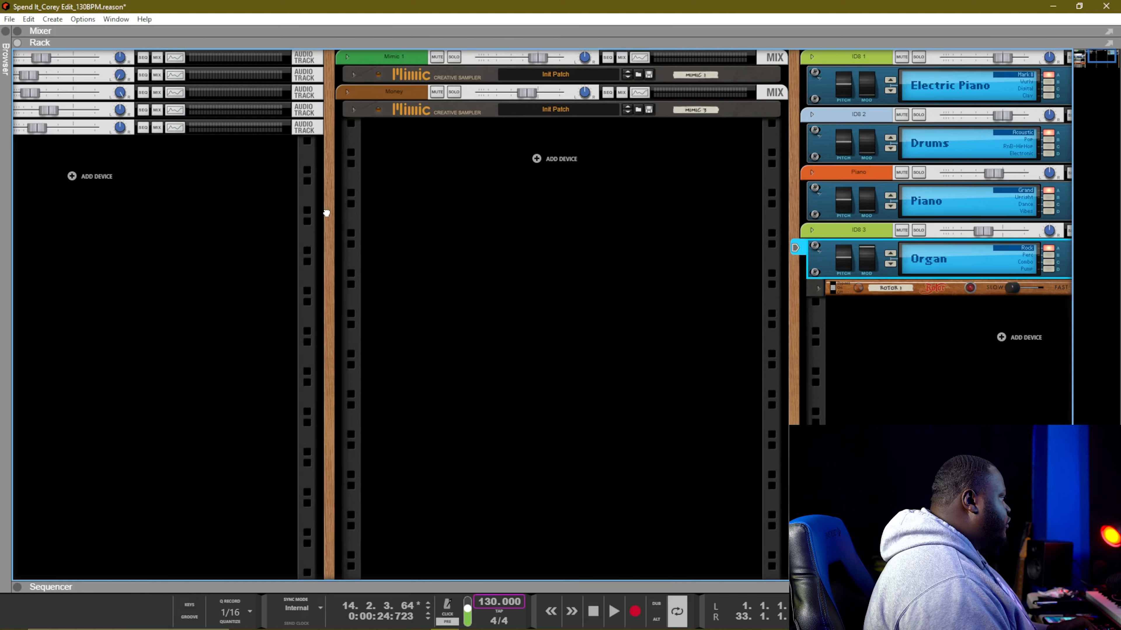
pyautogui.scroll(-5, 374, 329)
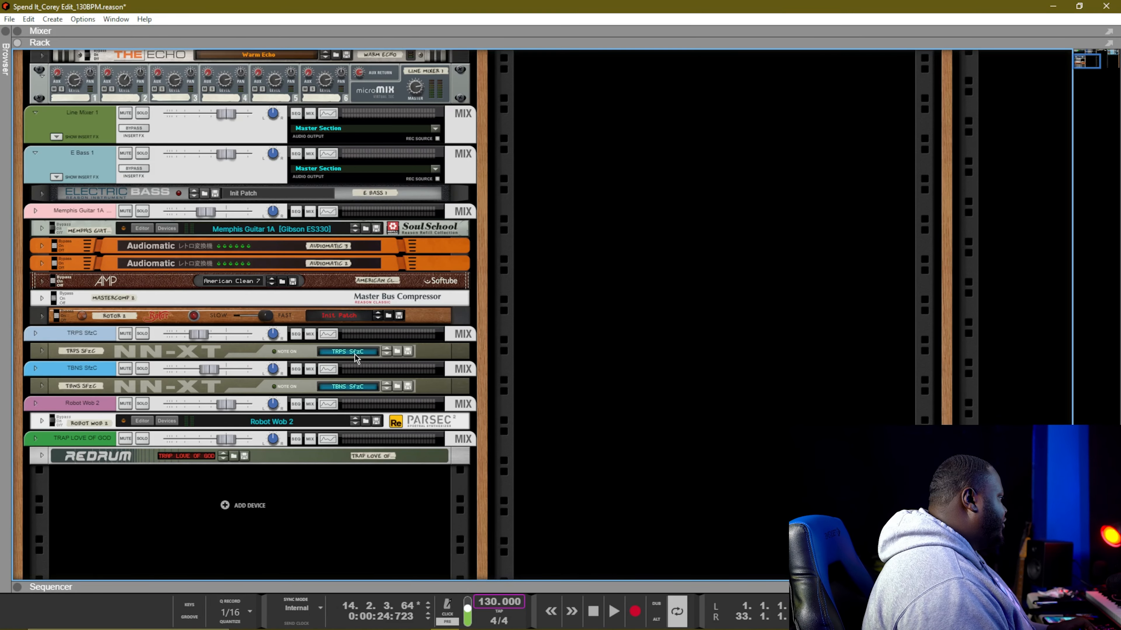
pyautogui.scroll(5, 394, 366)
pyautogui.scroll(-4, 476, 349)
pyautogui.scroll(4, 563, 329)
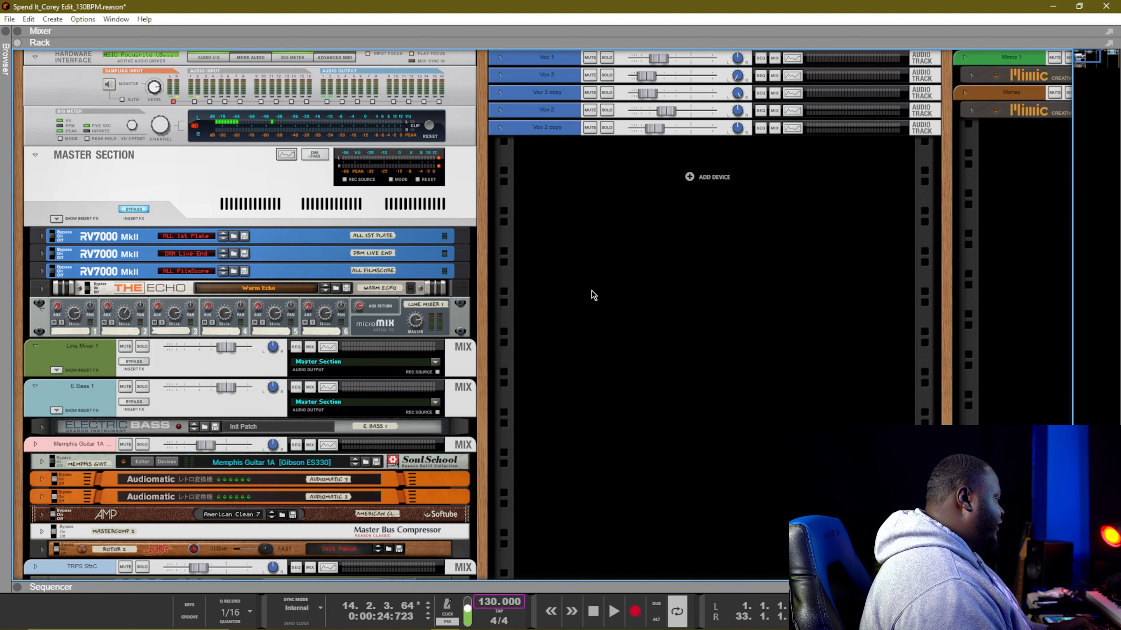
pyautogui.click(501, 57)
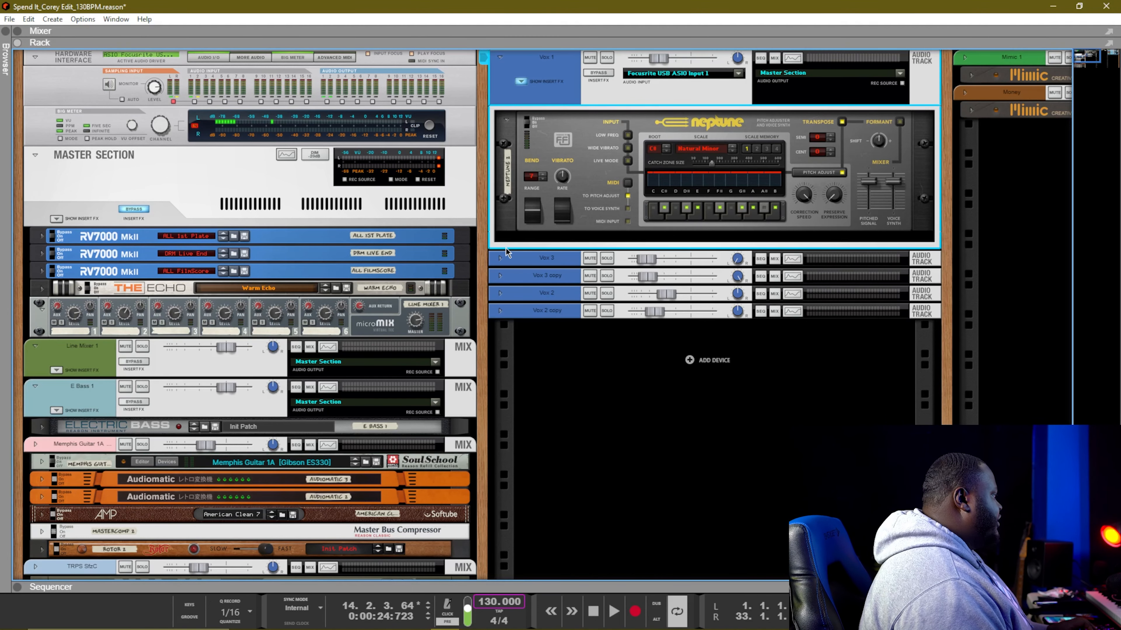
pyautogui.click(500, 258)
pyautogui.scroll(-1, 501, 300)
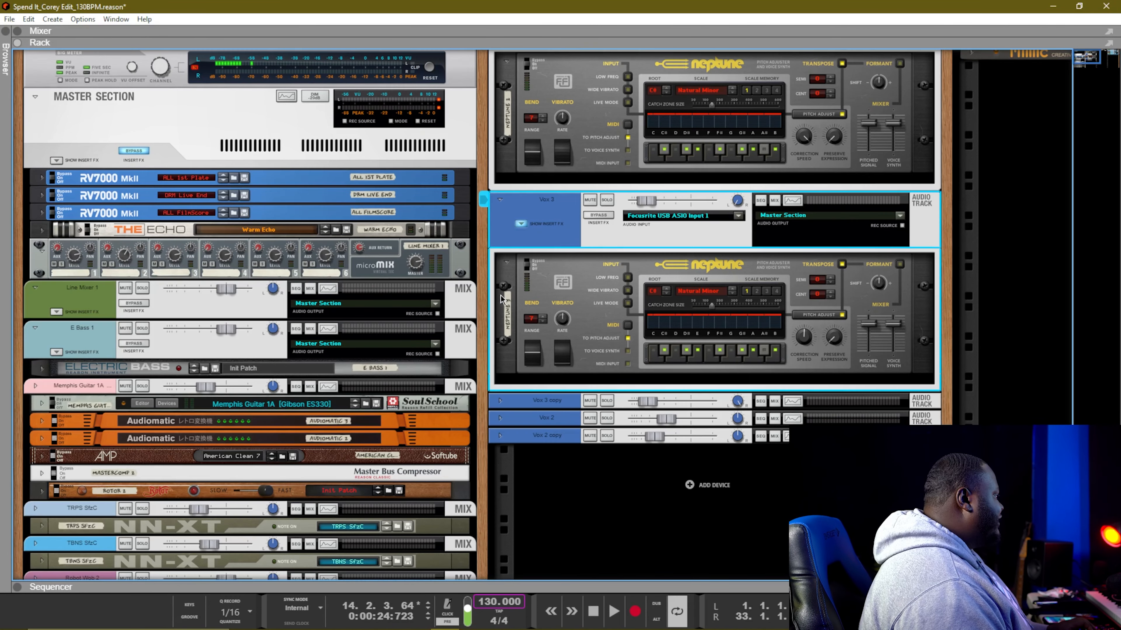
pyautogui.click(501, 400)
pyautogui.click(502, 428)
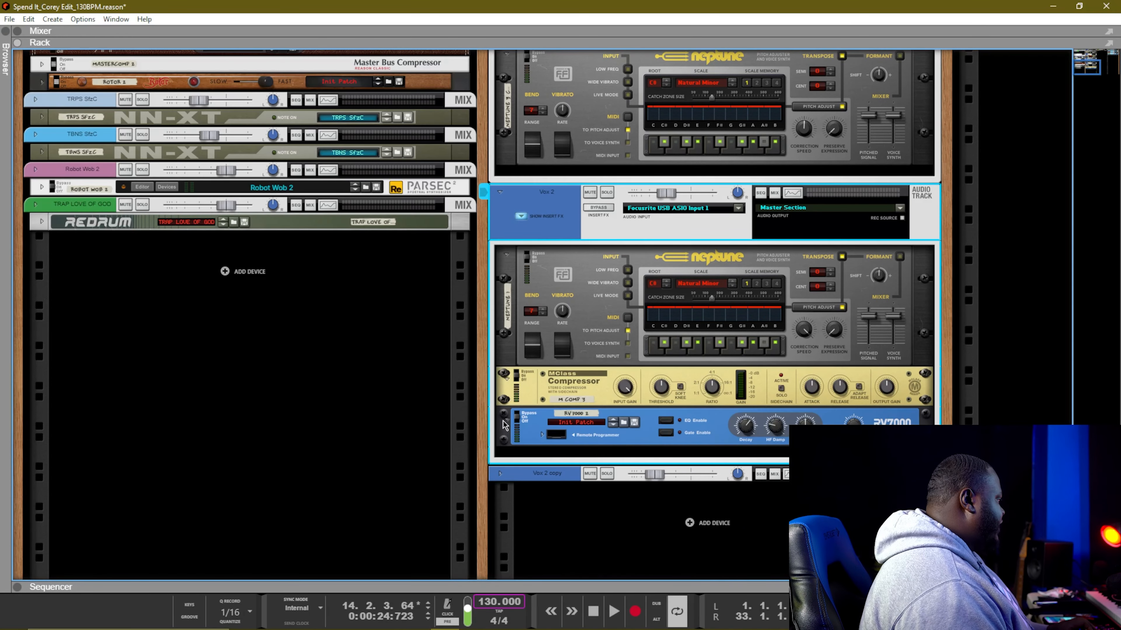
pyautogui.click(501, 473)
# Unfold the Mimic samplers under the Mimic 1 and Money channels in the third rack column
pyautogui.scroll(10, 555, 428)
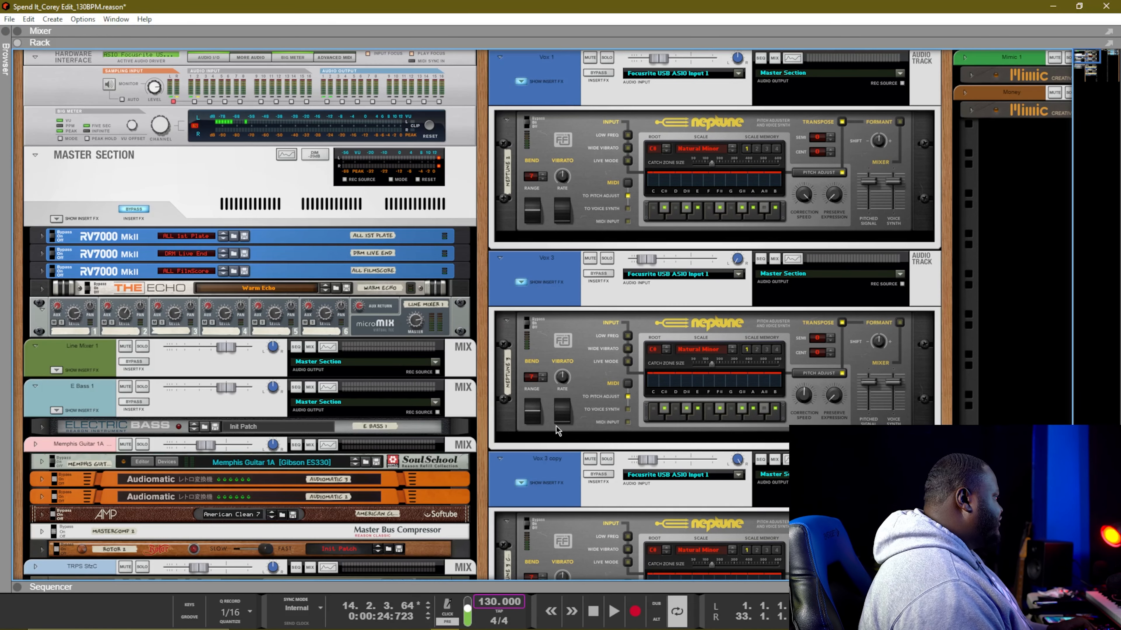
pyautogui.scroll(-10, 549, 153)
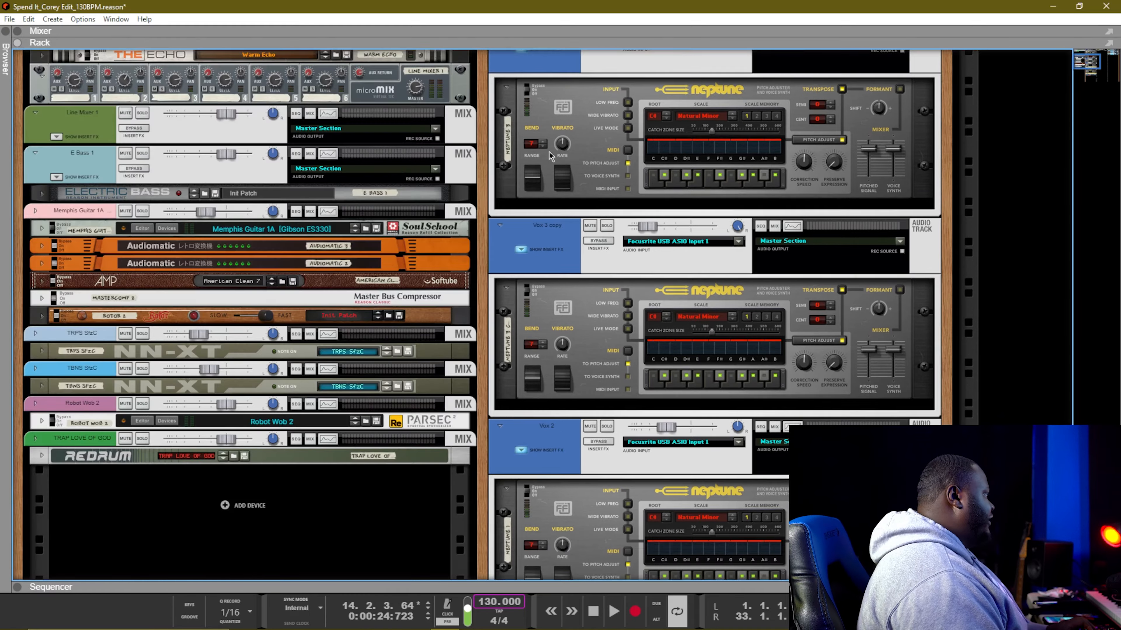
pyautogui.scroll(-2, 556, 234)
pyautogui.scroll(12, 564, 284)
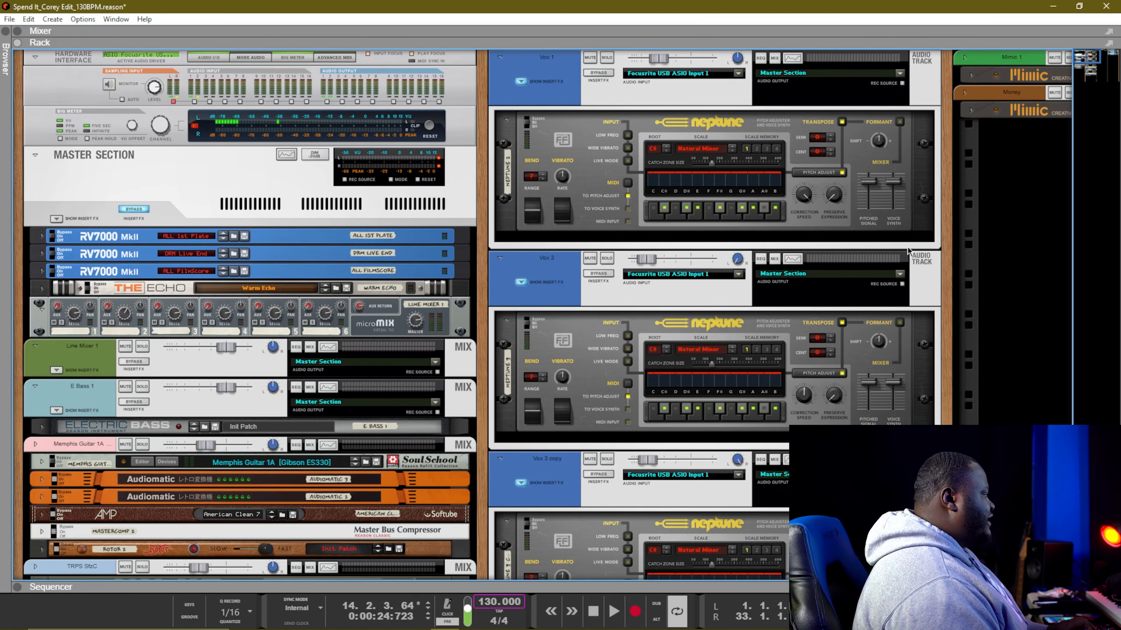
pyautogui.moveTo(950, 234); pyautogui.dragTo(379, 263)
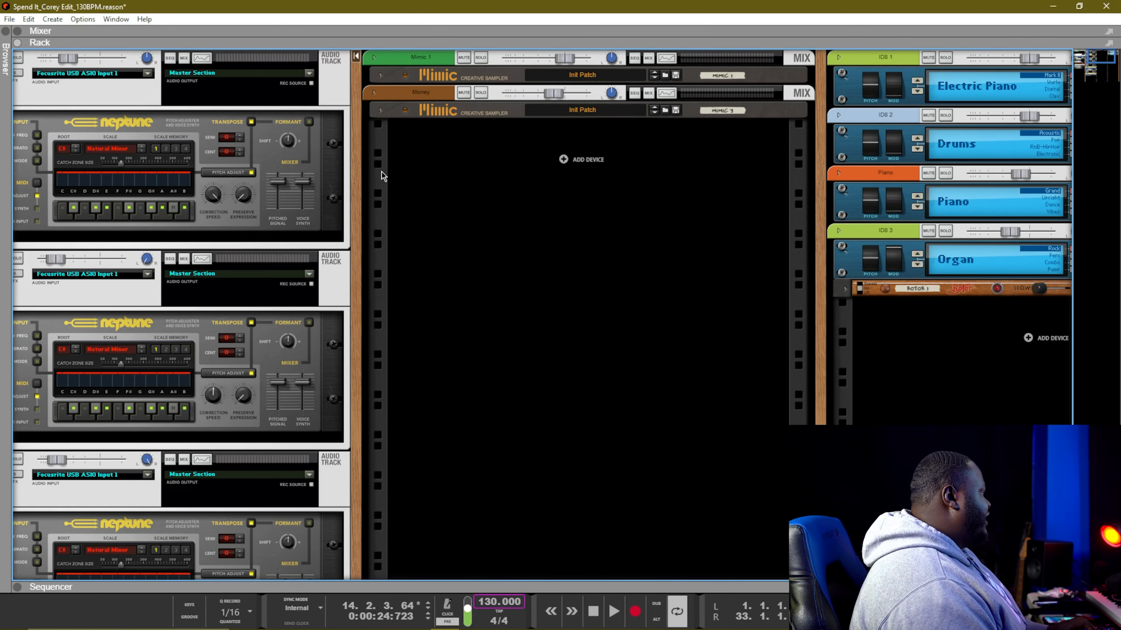
pyautogui.click(380, 75)
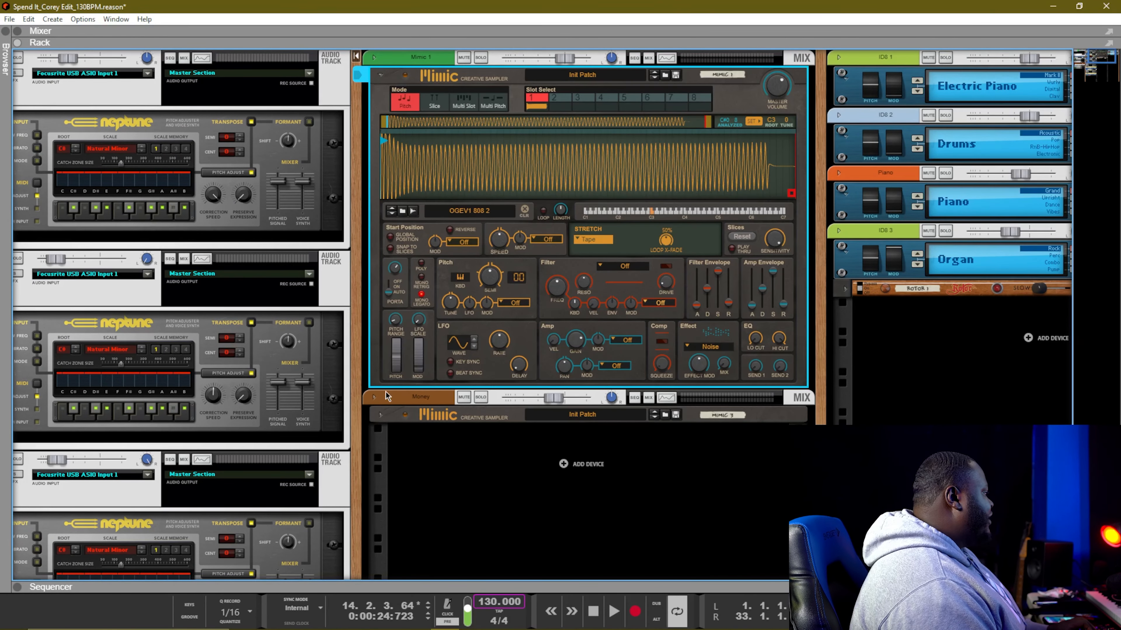
pyautogui.click(380, 416)
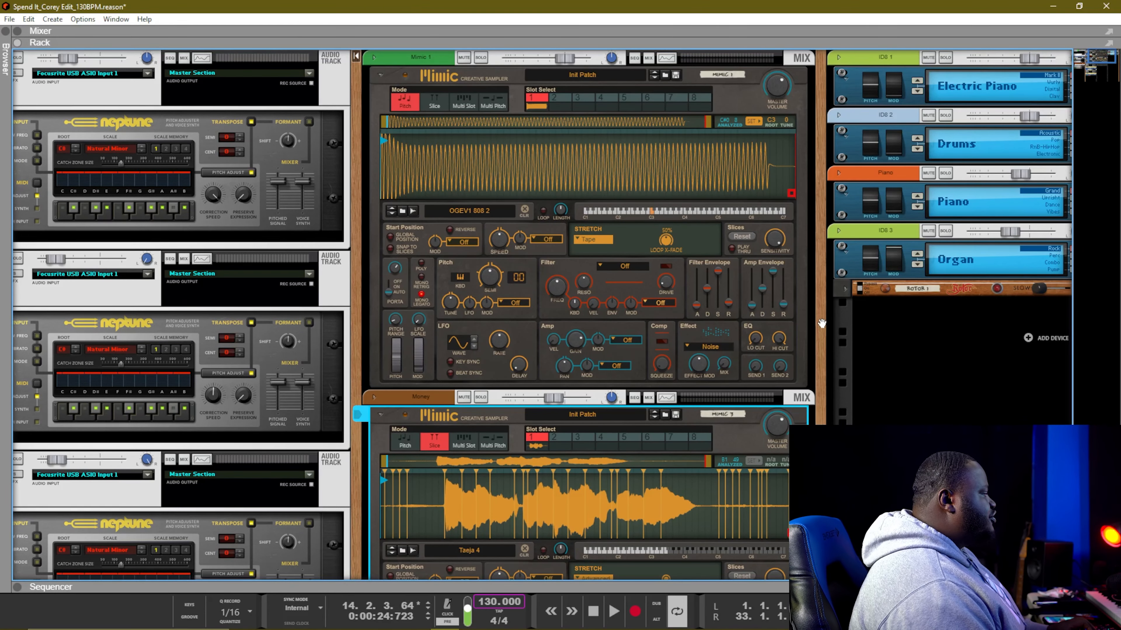
# Examine the four rack columns, moving vertically and horizontally between the Vox tracks, the Mimic samplers and the ID8 devices
pyautogui.moveTo(821, 323); pyautogui.dragTo(261, 424)
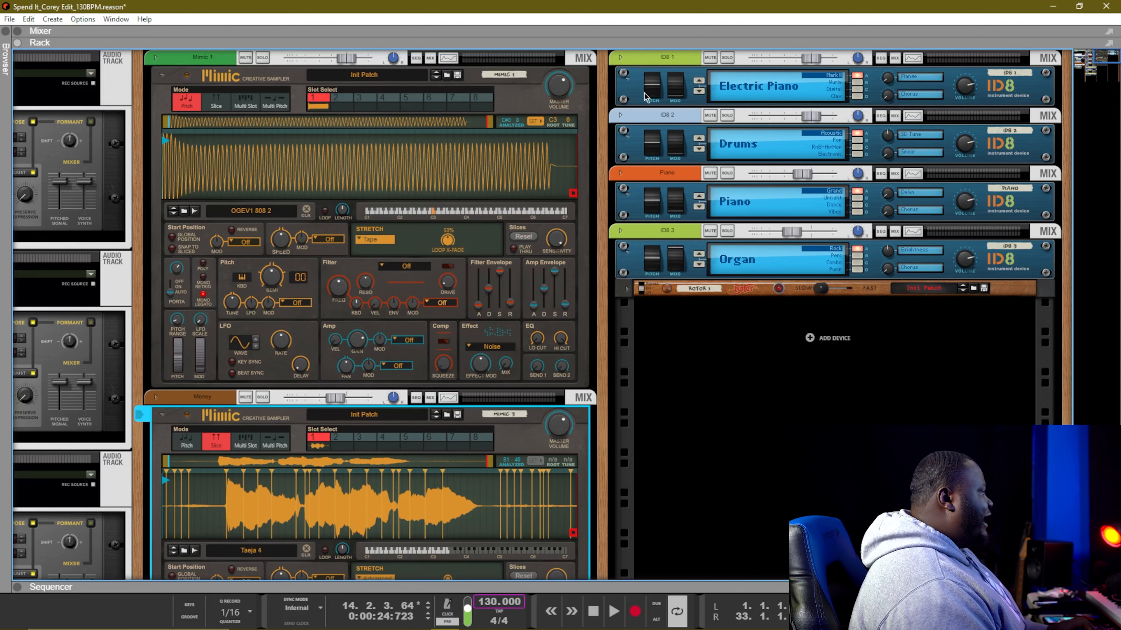
pyautogui.moveTo(638, 299); pyautogui.dragTo(832, 303)
pyautogui.scroll(-4, 454, 325)
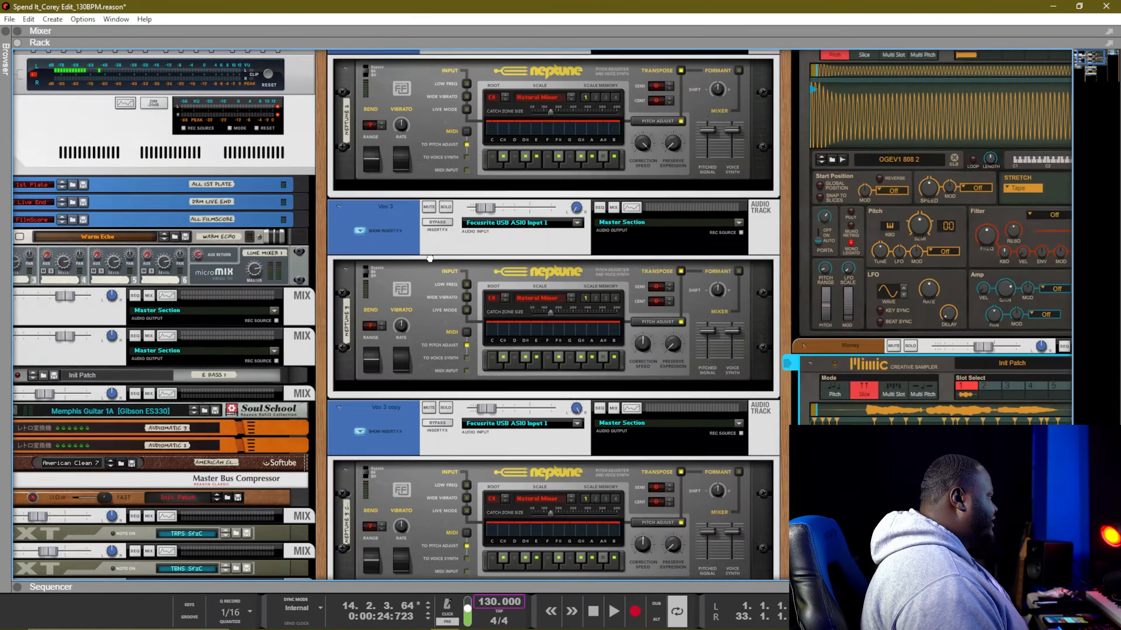
pyautogui.moveTo(430, 258); pyautogui.dragTo(482, 53)
pyautogui.scroll(-2, 501, 360)
pyautogui.scroll(5, 501, 359)
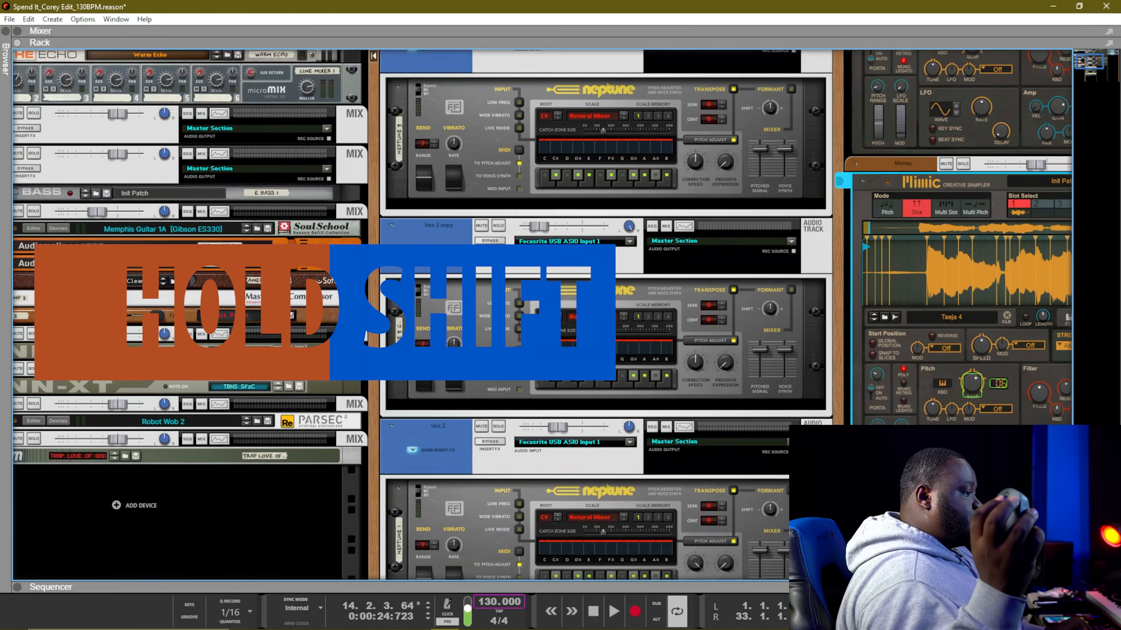
pyautogui.scroll(-5, 502, 359)
pyautogui.scroll(4, 502, 359)
pyautogui.scroll(-4, 501, 359)
pyautogui.scroll(7, 502, 359)
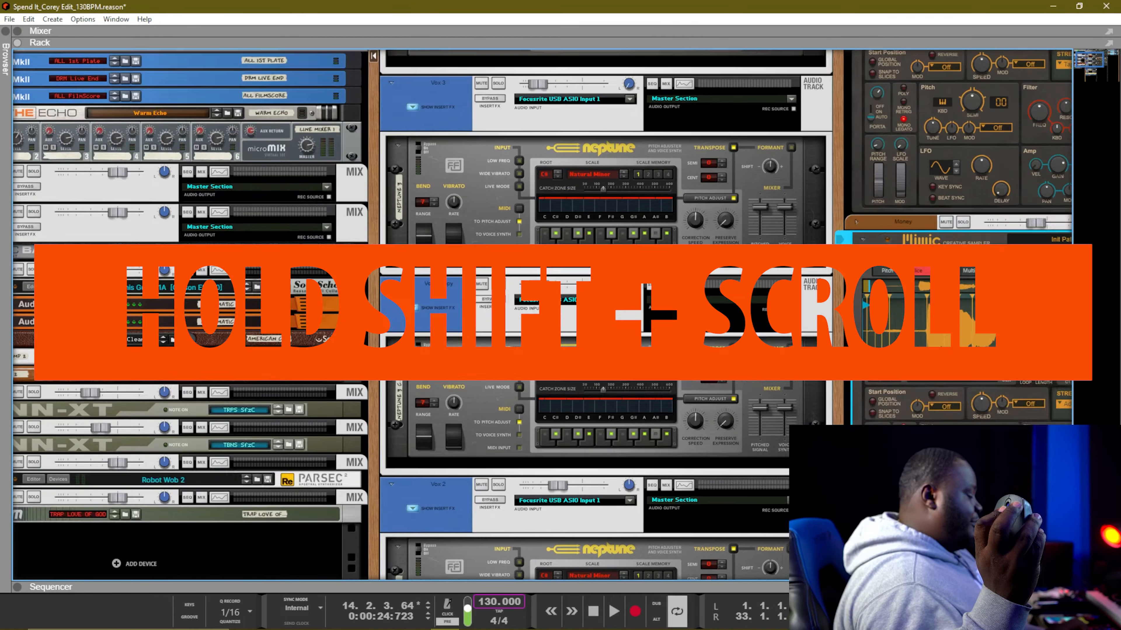
pyautogui.scroll(-6, 502, 359)
pyautogui.hscroll(8, 541, 315)
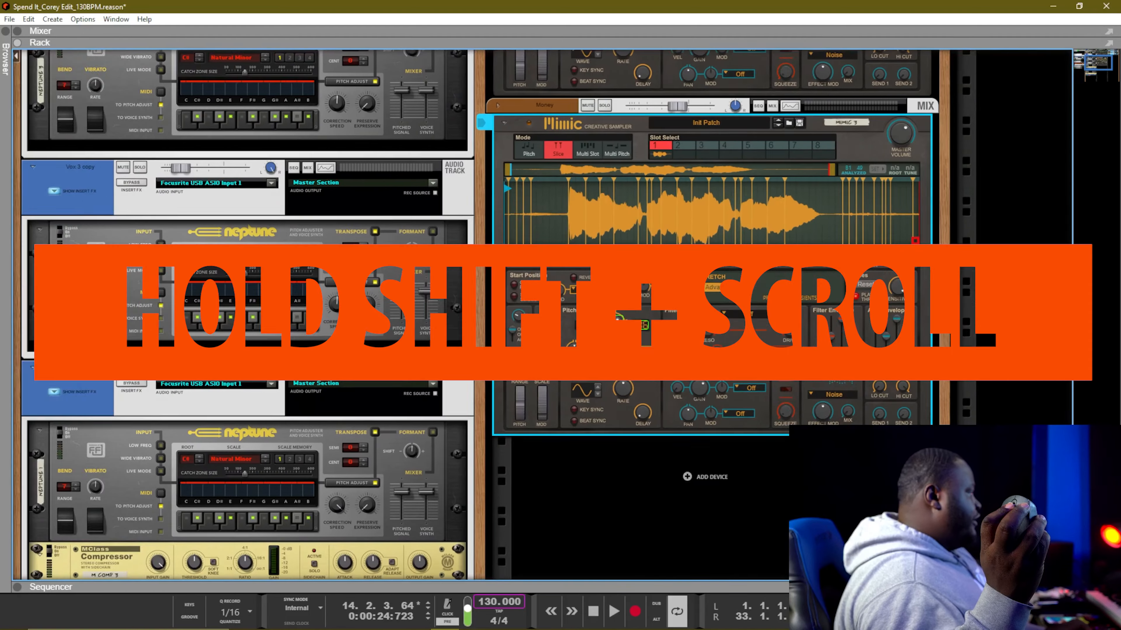
pyautogui.scroll(5, 502, 359)
pyautogui.hscroll(-5, 502, 360)
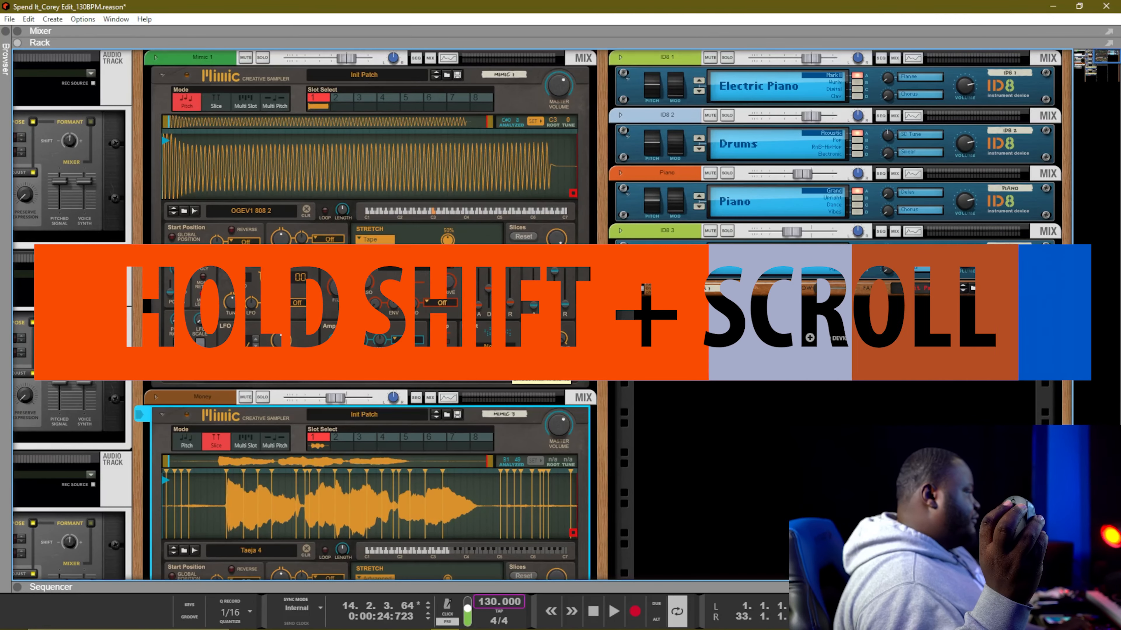
pyautogui.hscroll(-4, 501, 359)
pyautogui.hscroll(9, 502, 360)
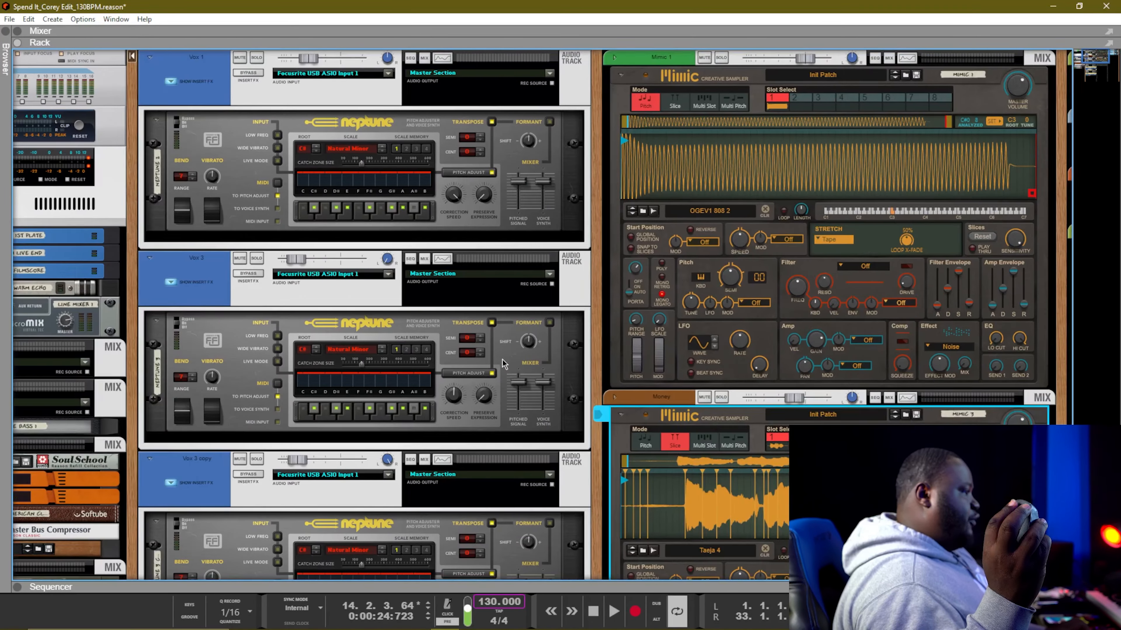
pyautogui.hscroll(-5, 502, 360)
pyautogui.hscroll(-5, 502, 360)
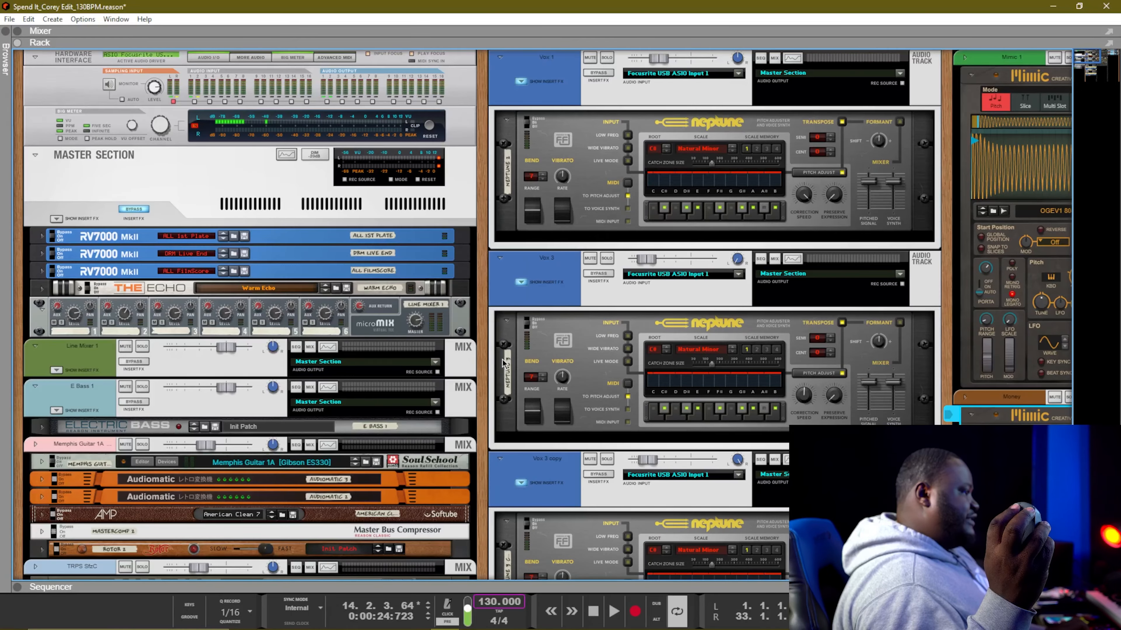
pyautogui.scroll(-8, 502, 361)
pyautogui.scroll(8, 502, 361)
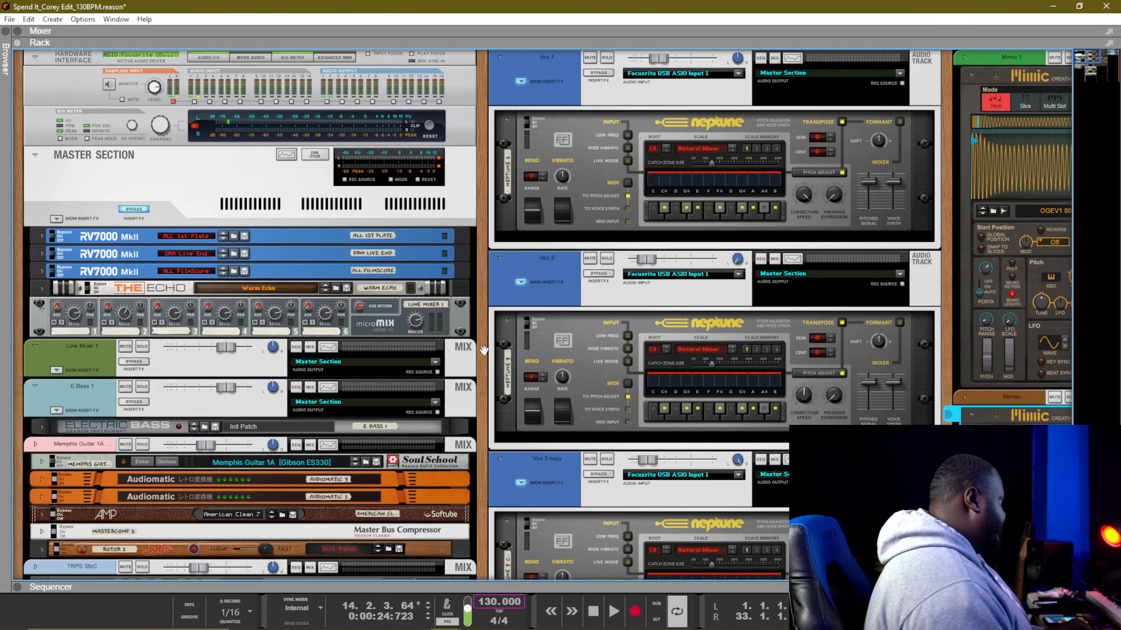
pyautogui.scroll(-5, 355, 393)
pyautogui.scroll(3, 355, 387)
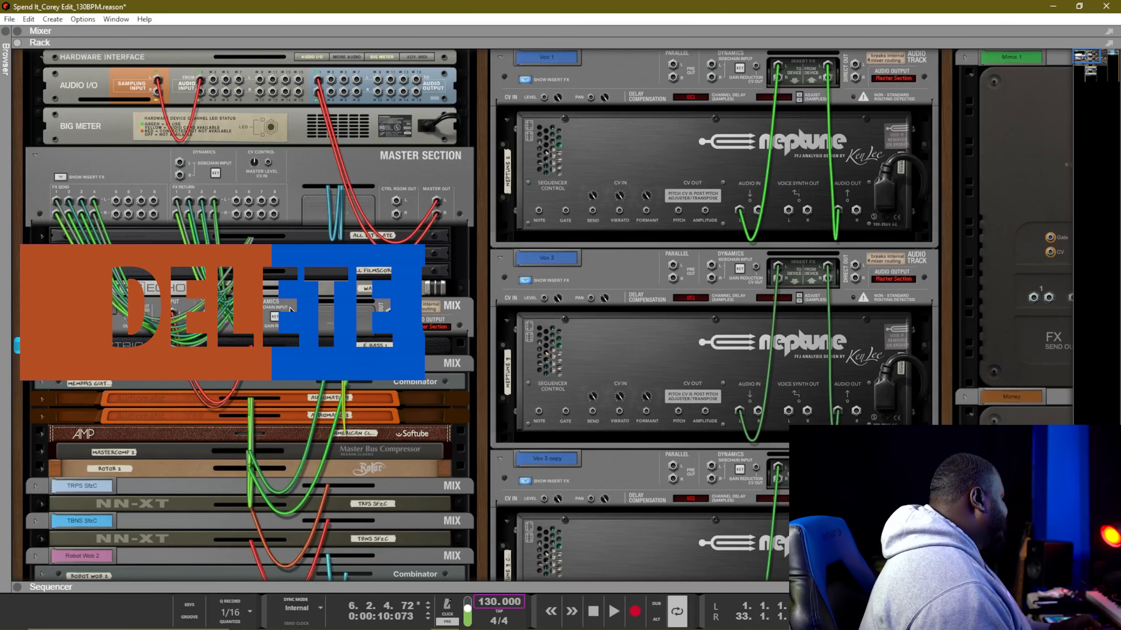
# Save the song with Save and Optimize, and flip the rack around to its front side
pyautogui.click(10, 19)
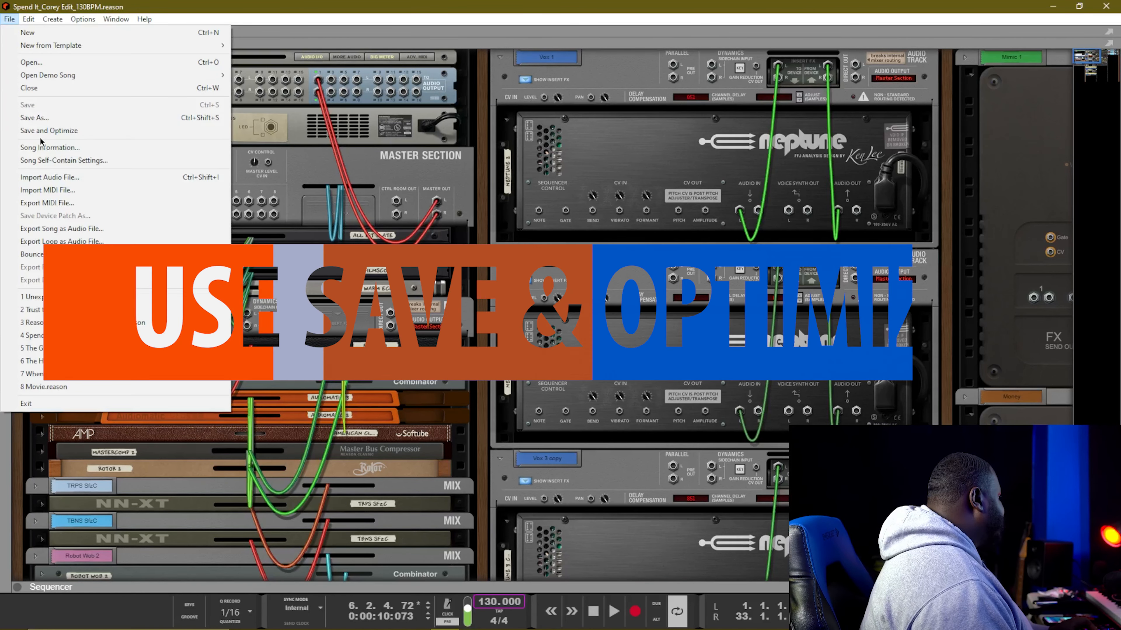
pyautogui.click(44, 130)
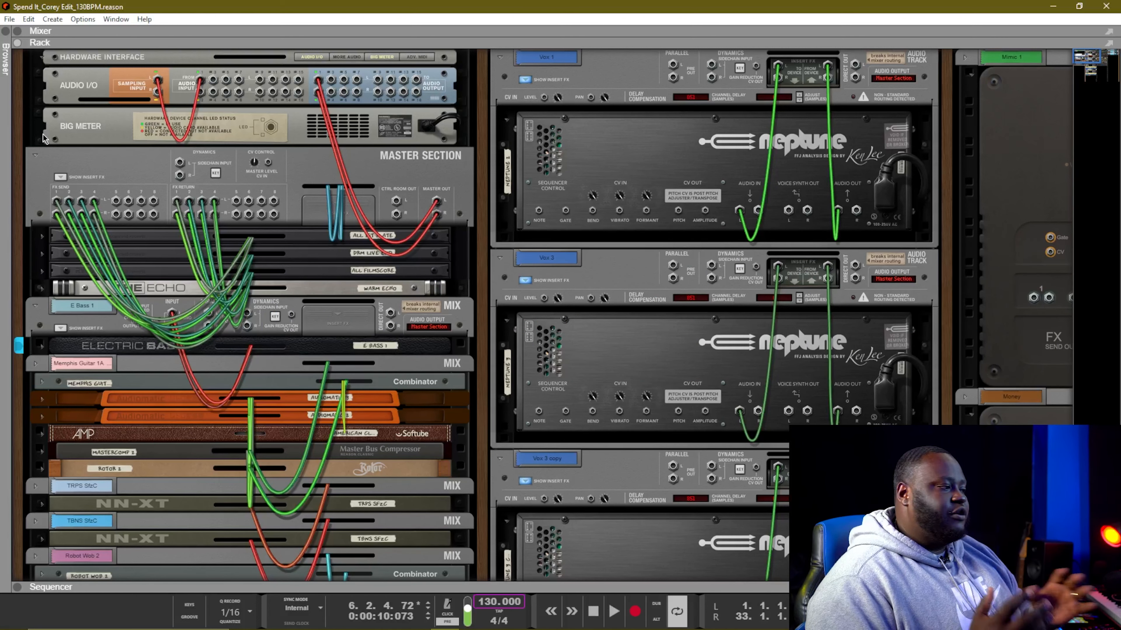
pyautogui.press('Tab')
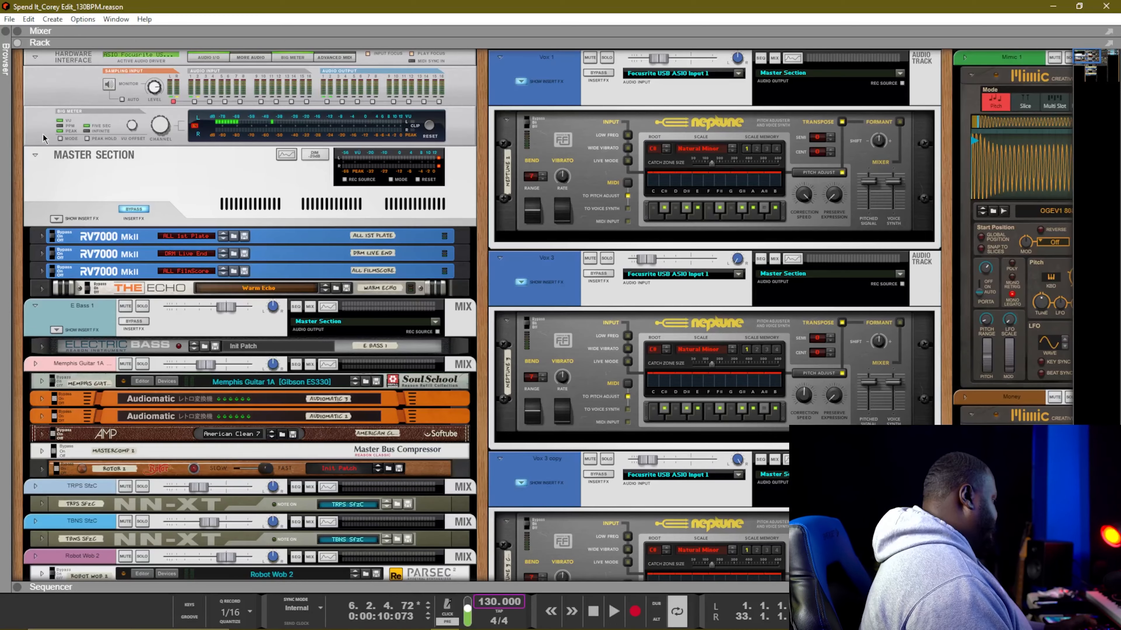
# Select the TRAP LOVE OF GOD track in the sequencer and bring up its Redrum in the rack
pyautogui.scroll(-6, 210, 380)
pyautogui.scroll(-3, 211, 377)
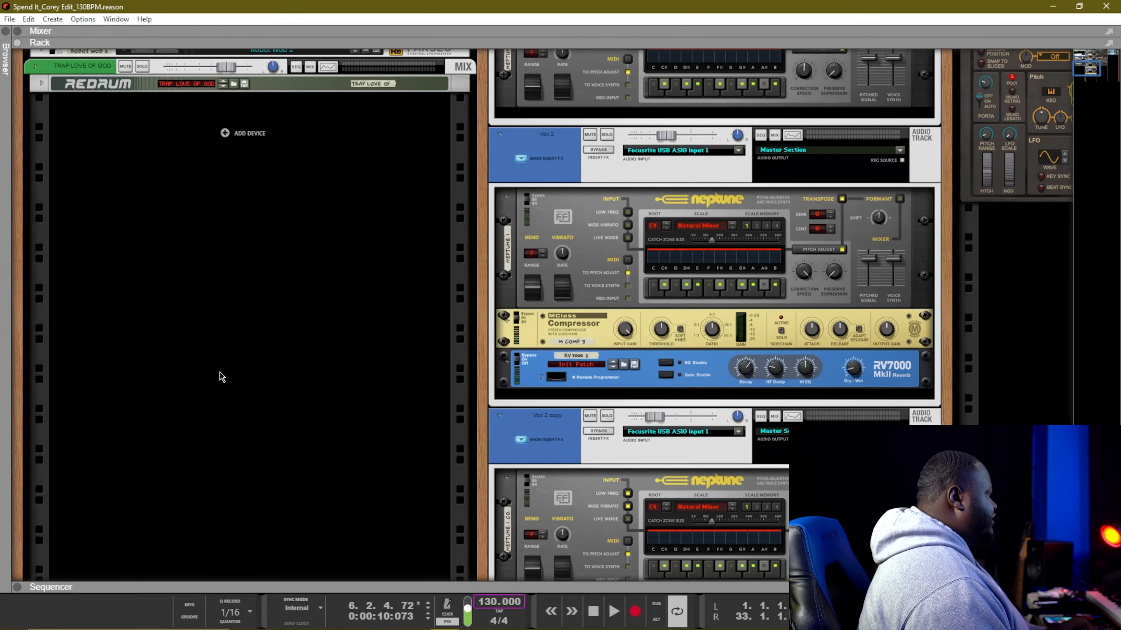
pyautogui.scroll(15, 212, 373)
pyautogui.moveTo(1094, 58); pyautogui.dragTo(909, 35)
pyautogui.scroll(-8, 316, 370)
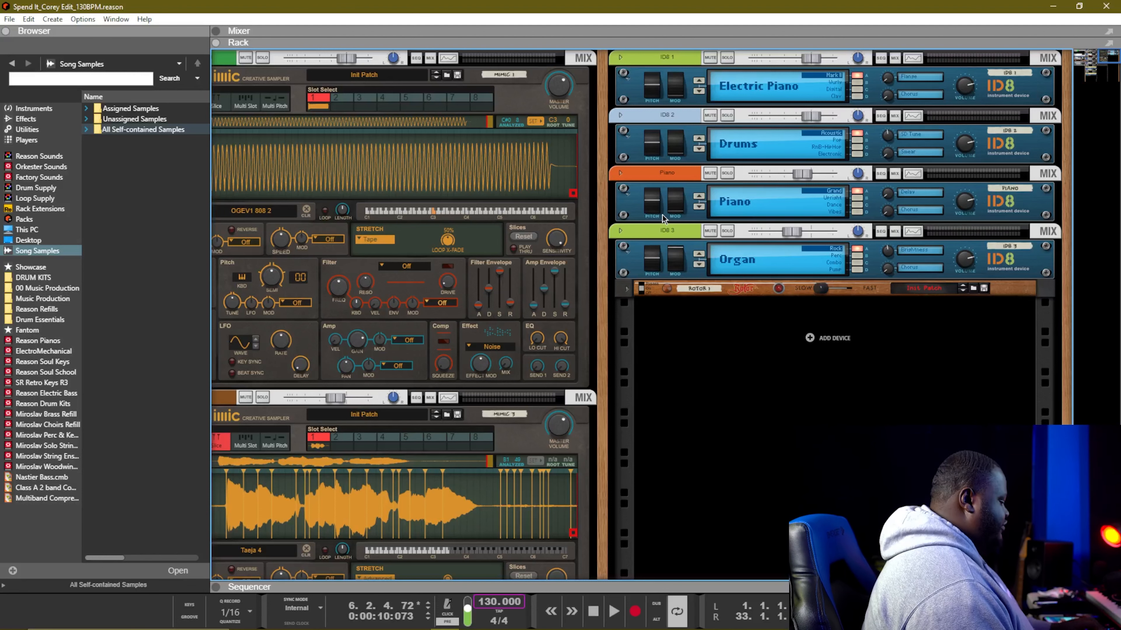
pyautogui.press('F7')
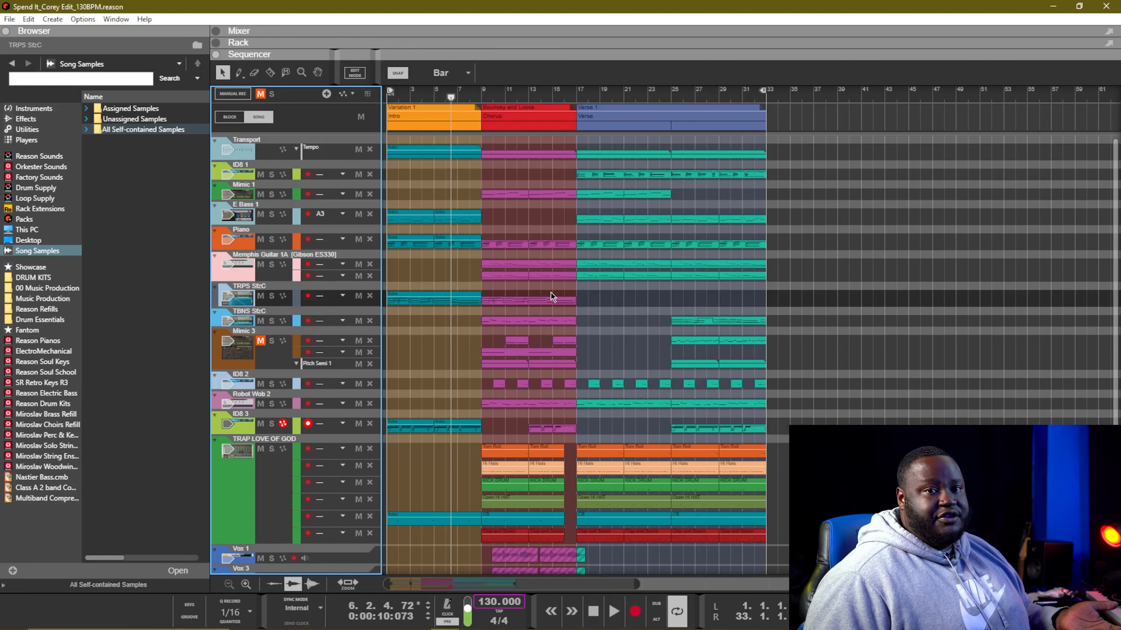
pyautogui.click(266, 497)
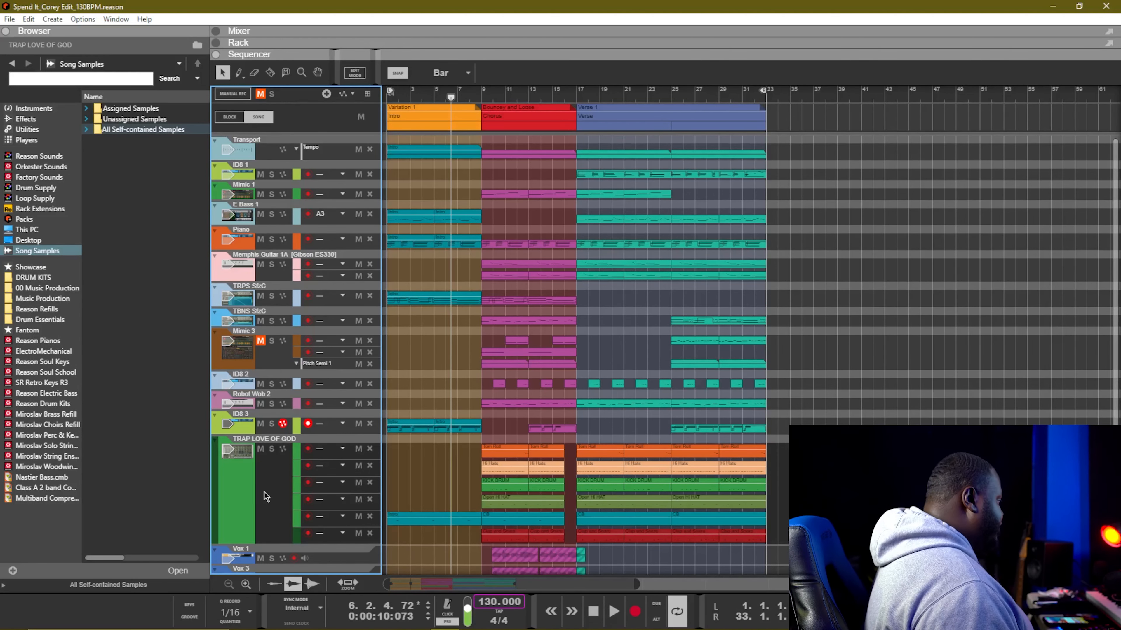
pyautogui.press('F6')
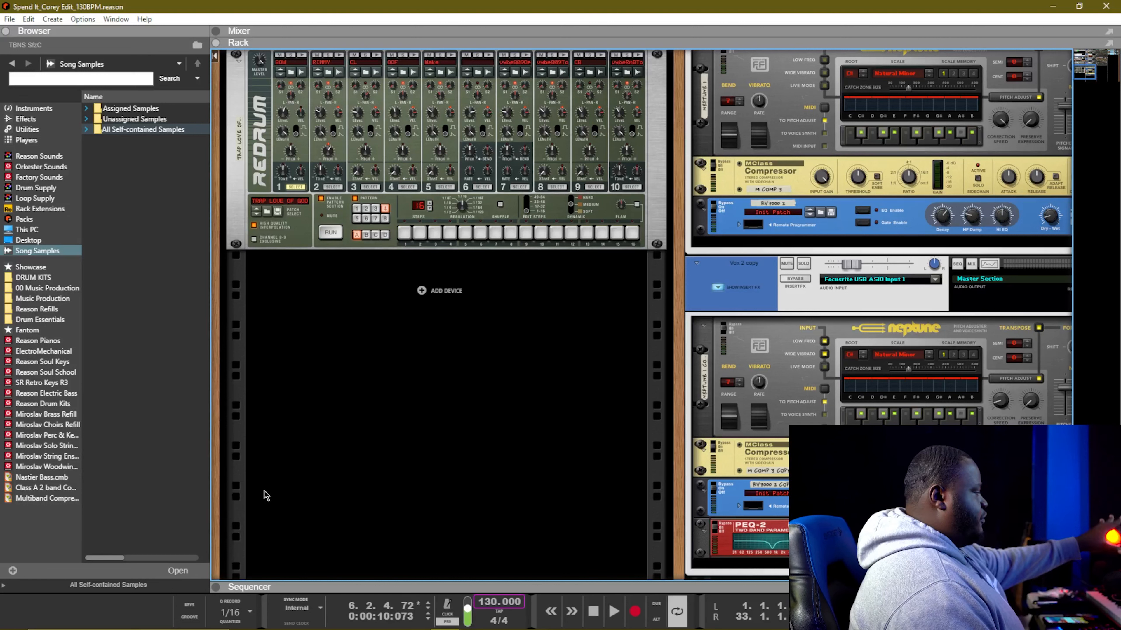
# Select the Vox 3 copy track in the sequencer and bring up its audio track in the rack, switching between both views
pyautogui.press('F7')
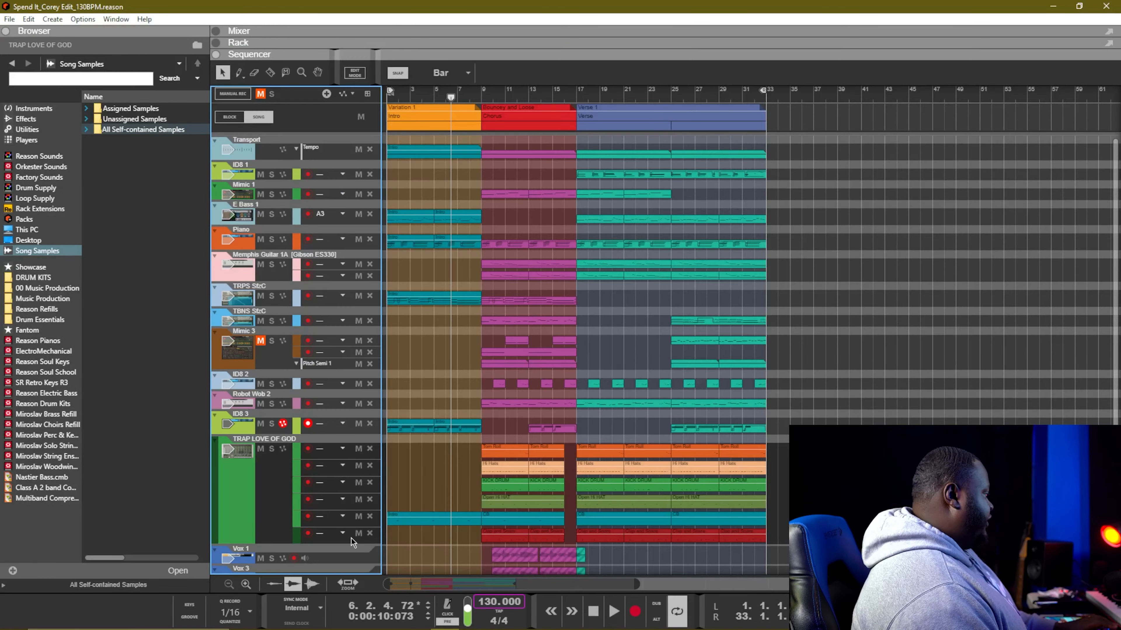
pyautogui.scroll(-3, 339, 495)
pyautogui.click(339, 502)
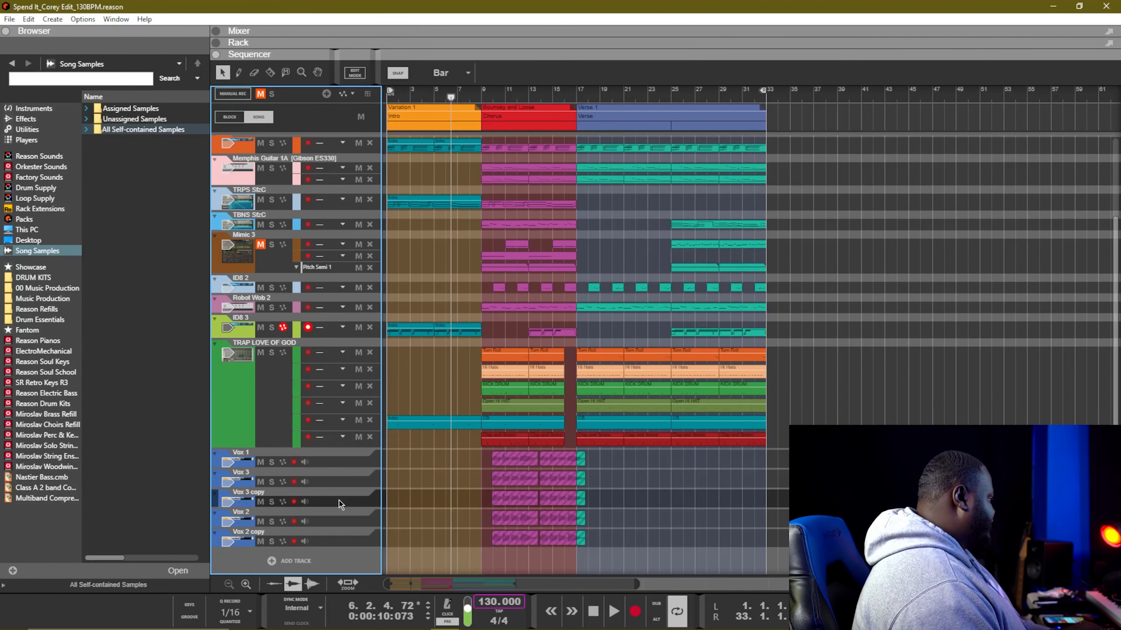
pyautogui.press('F6')
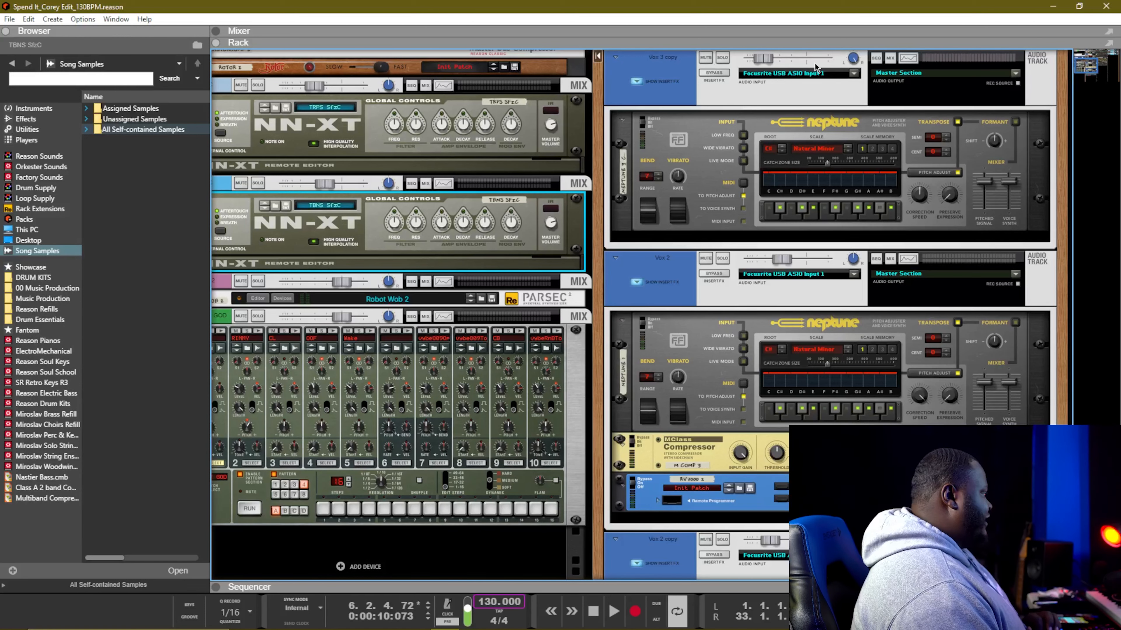
pyautogui.press('F7')
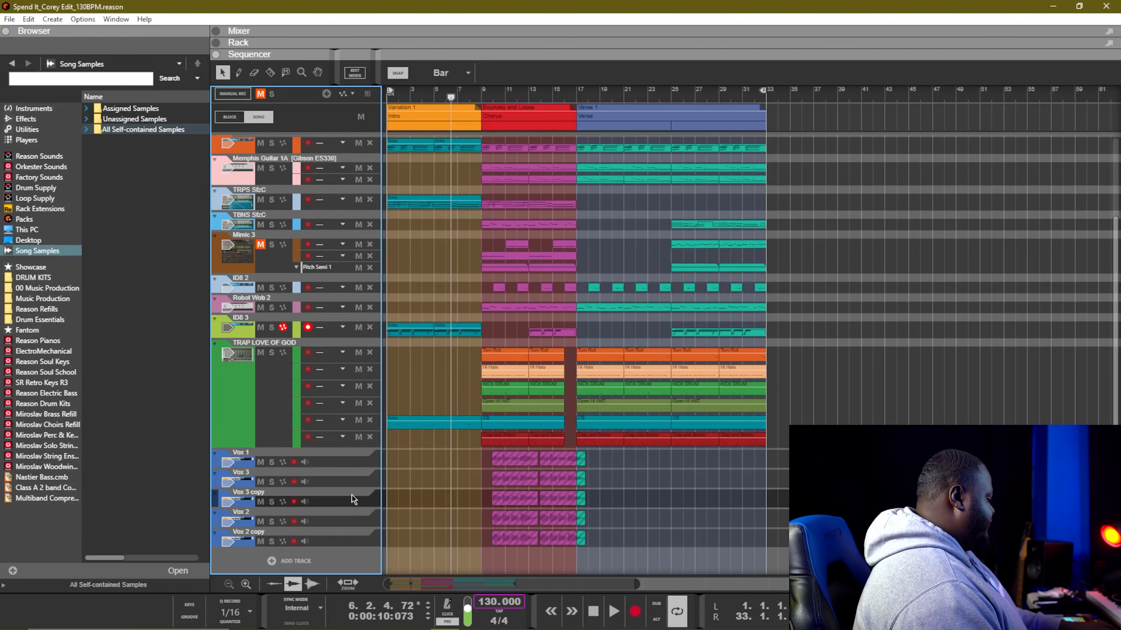
pyautogui.press('F6')
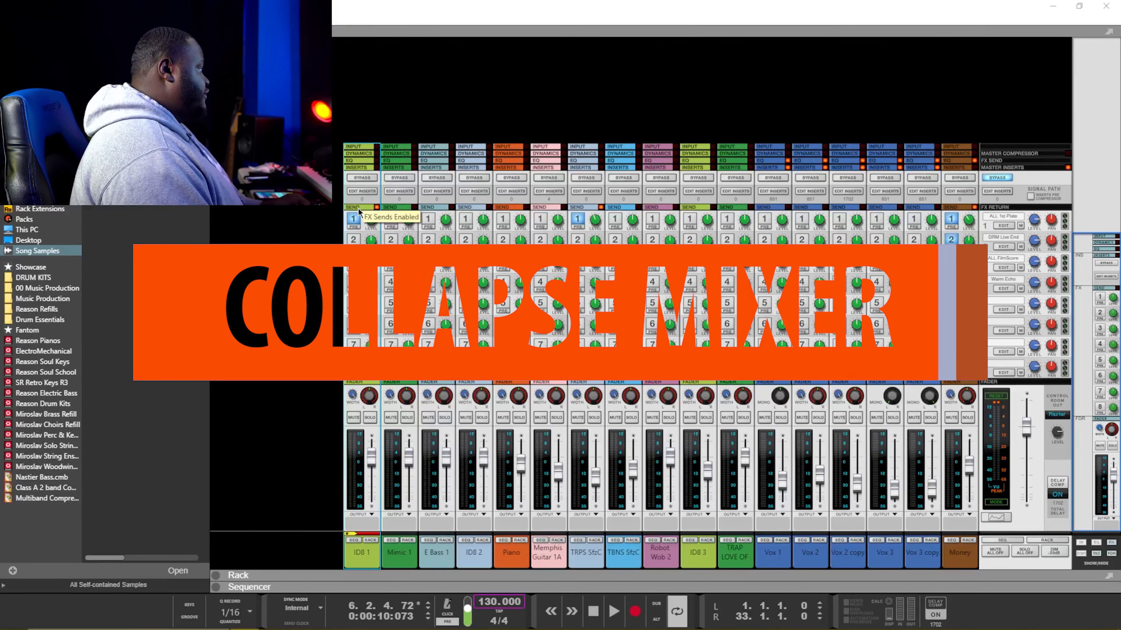
# Collapse the mixer's channel sections, folding and unfolding the Fader section until all channel strips are reduced to section headers
pyautogui.click(358, 209)
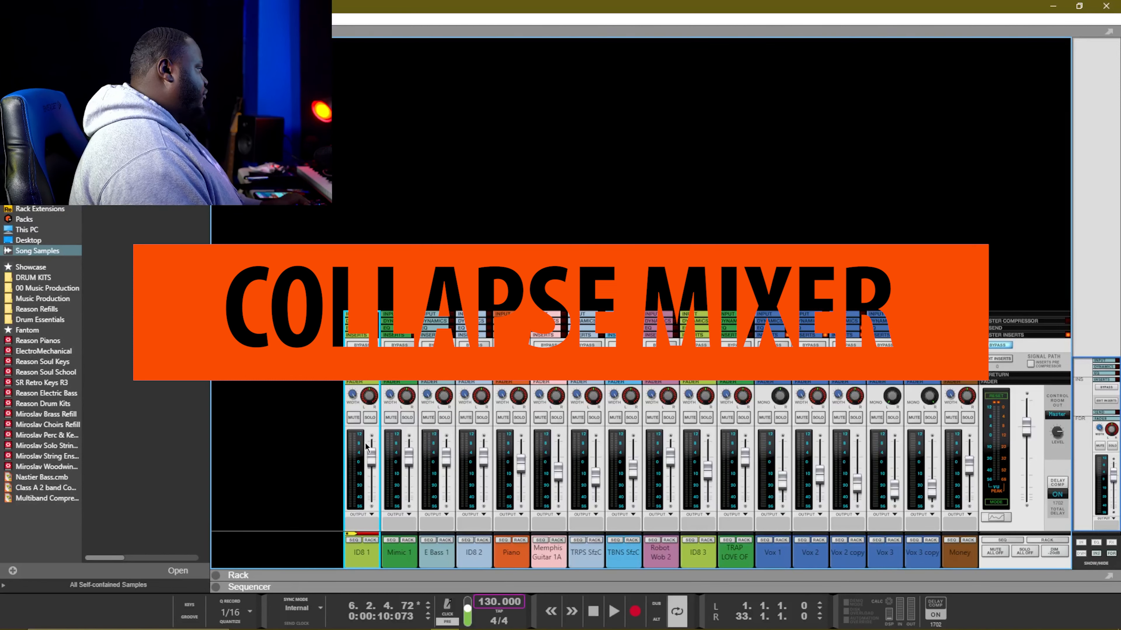
pyautogui.click(358, 382)
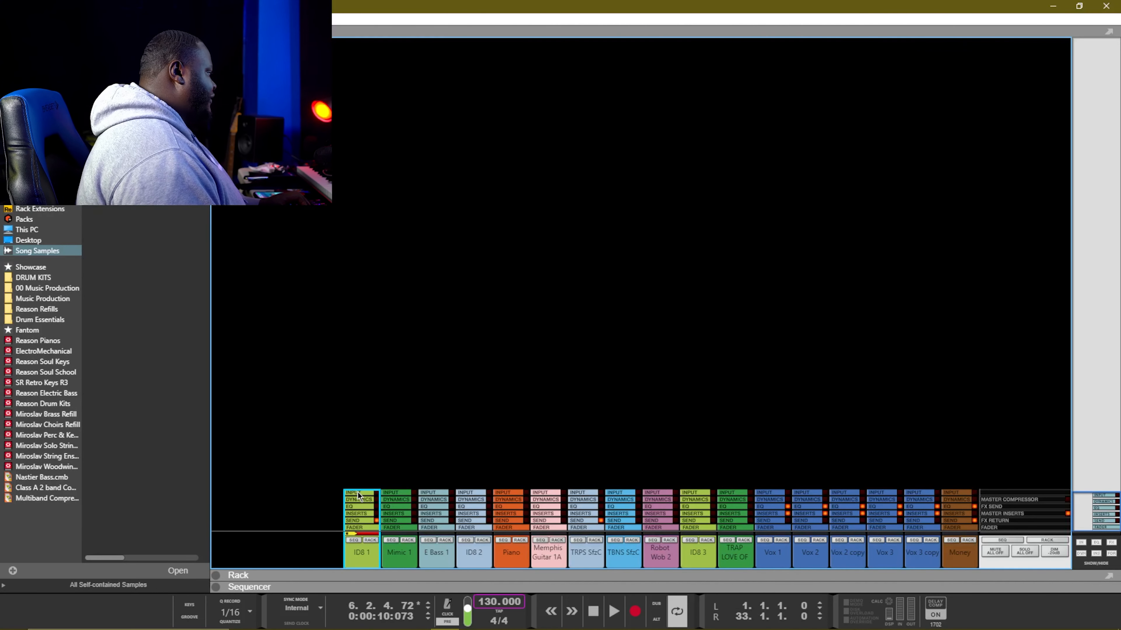
pyautogui.click(358, 527)
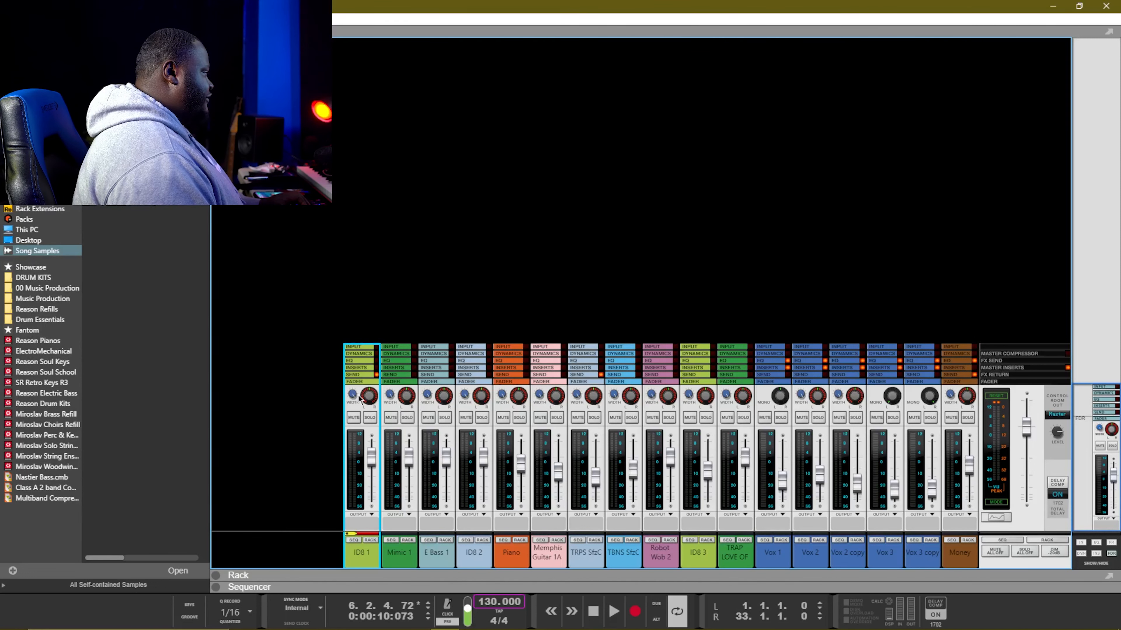
pyautogui.click(359, 383)
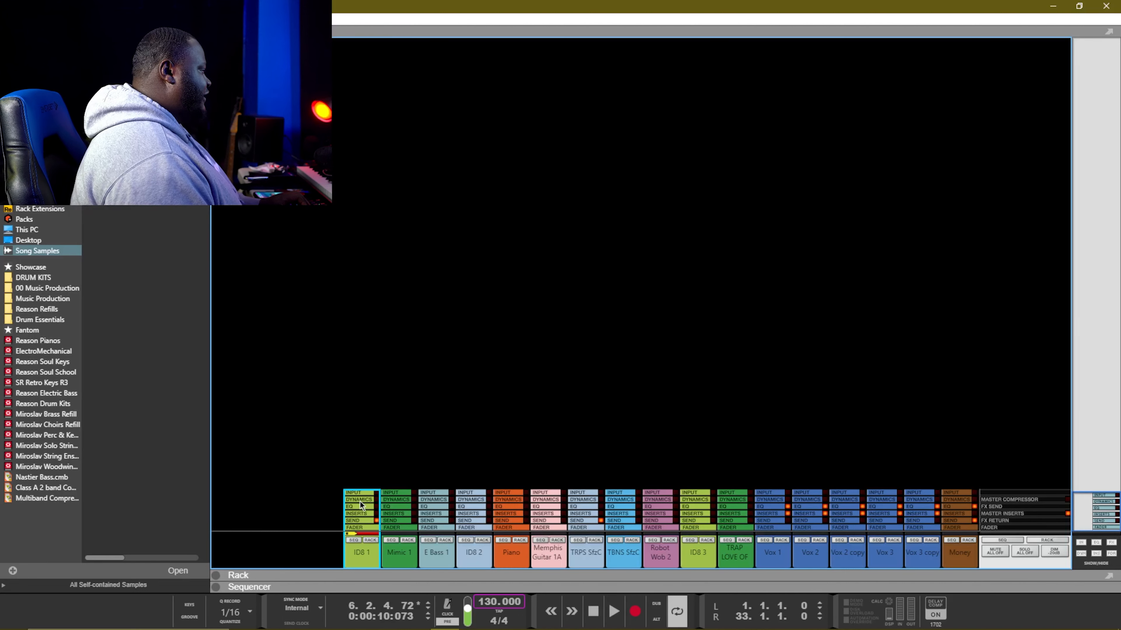
# Expand the Input, Dynamics, EQ, Inserts, Send and Fader sections across all mixer channels
pyautogui.click(360, 492)
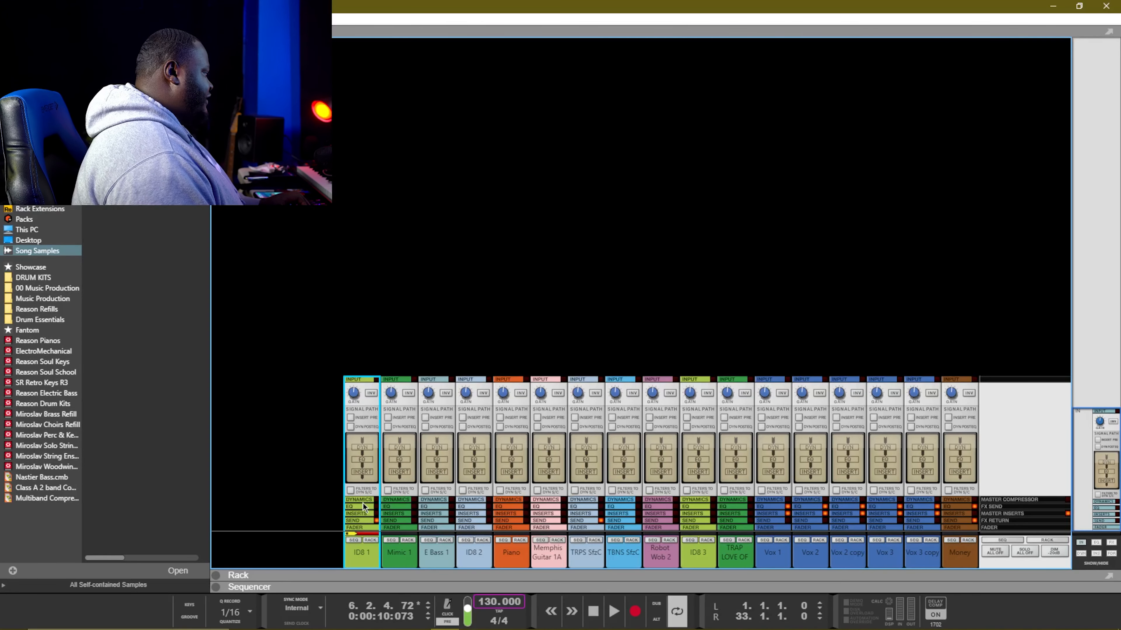
pyautogui.click(363, 500)
pyautogui.click(363, 505)
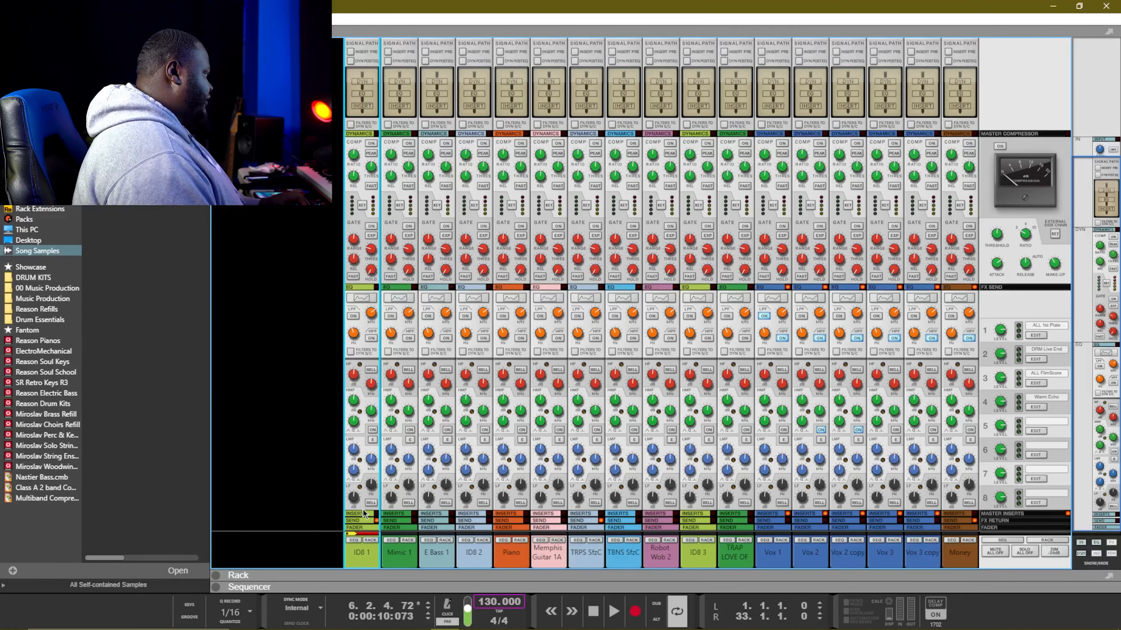
pyautogui.click(363, 521)
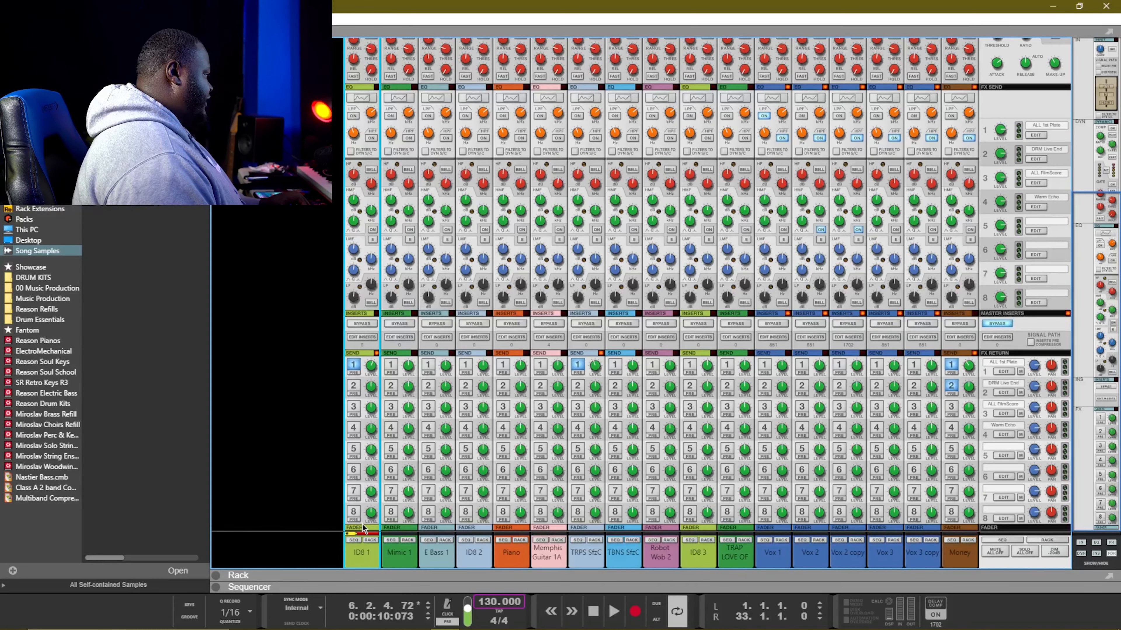
pyautogui.click(363, 527)
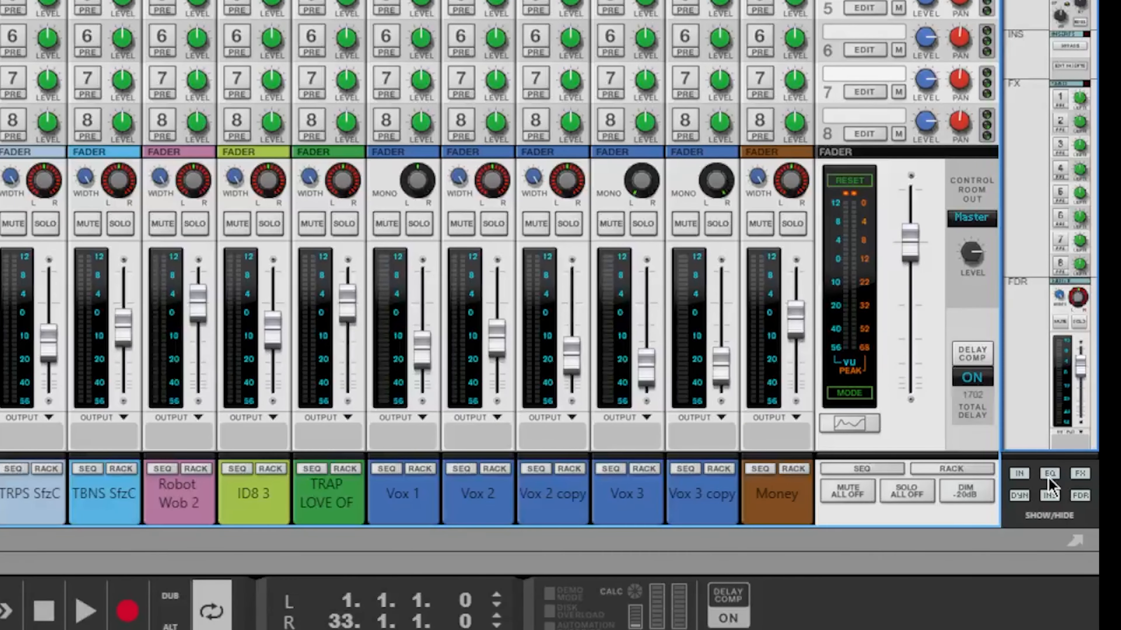
# Toggle the mixer's Input, EQ, FX, Dynamics, Inserts and Fader sections individually, ending with only the Fader section shown
pyautogui.click(1019, 477)
pyautogui.click(1049, 476)
pyautogui.click(1080, 475)
pyautogui.click(1053, 498)
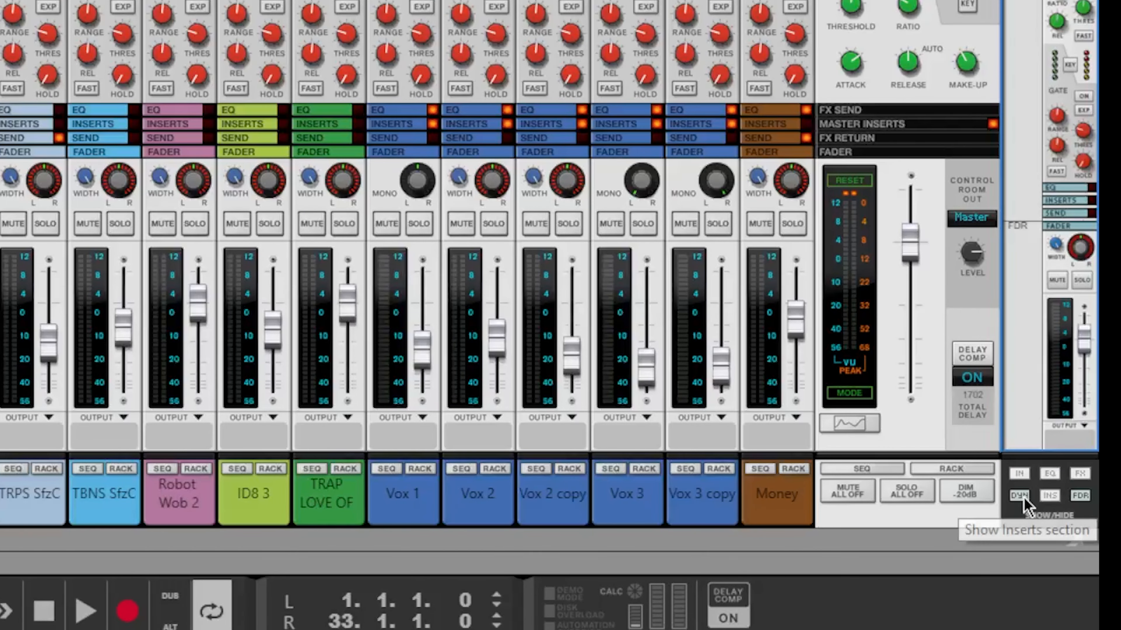
pyautogui.click(1020, 497)
pyautogui.click(1079, 495)
pyautogui.click(1080, 495)
pyautogui.click(1049, 496)
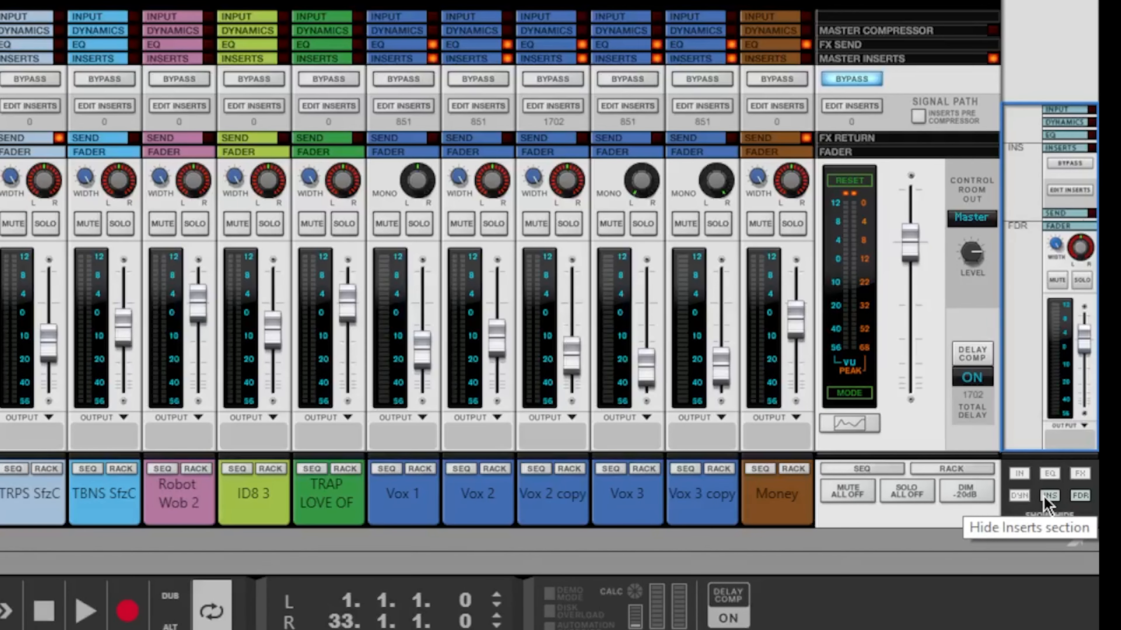
pyautogui.click(1019, 495)
pyautogui.click(1020, 476)
pyautogui.click(1052, 474)
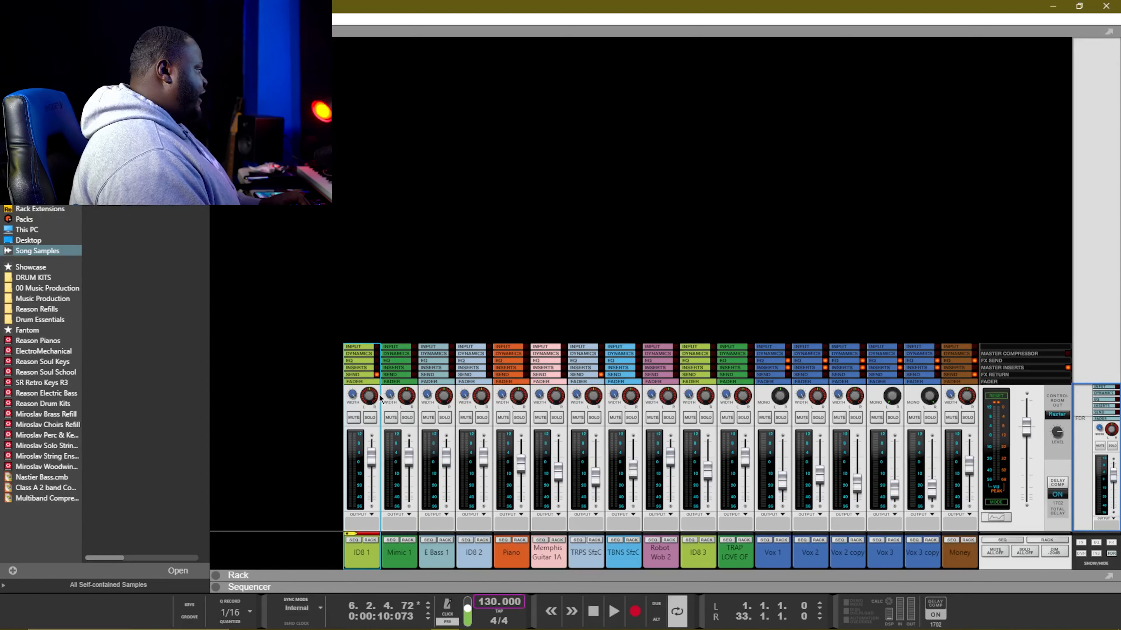
# Set the song position to bar 9 in the sequencer and return to the mixer
pyautogui.press('F7')
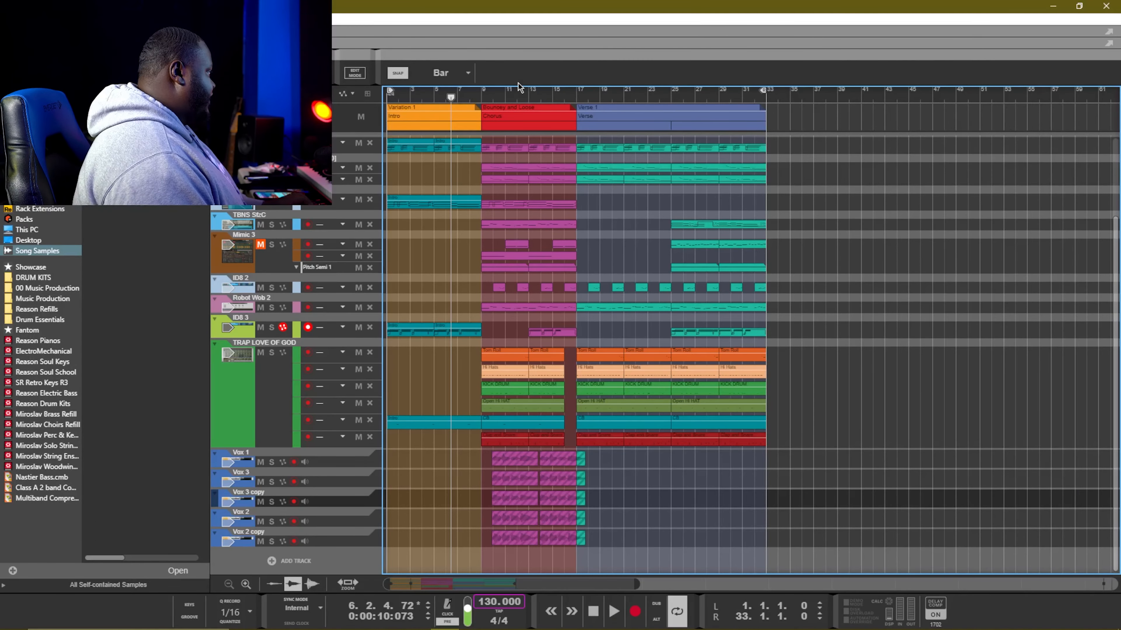
pyautogui.click(486, 100)
pyautogui.press('F5')
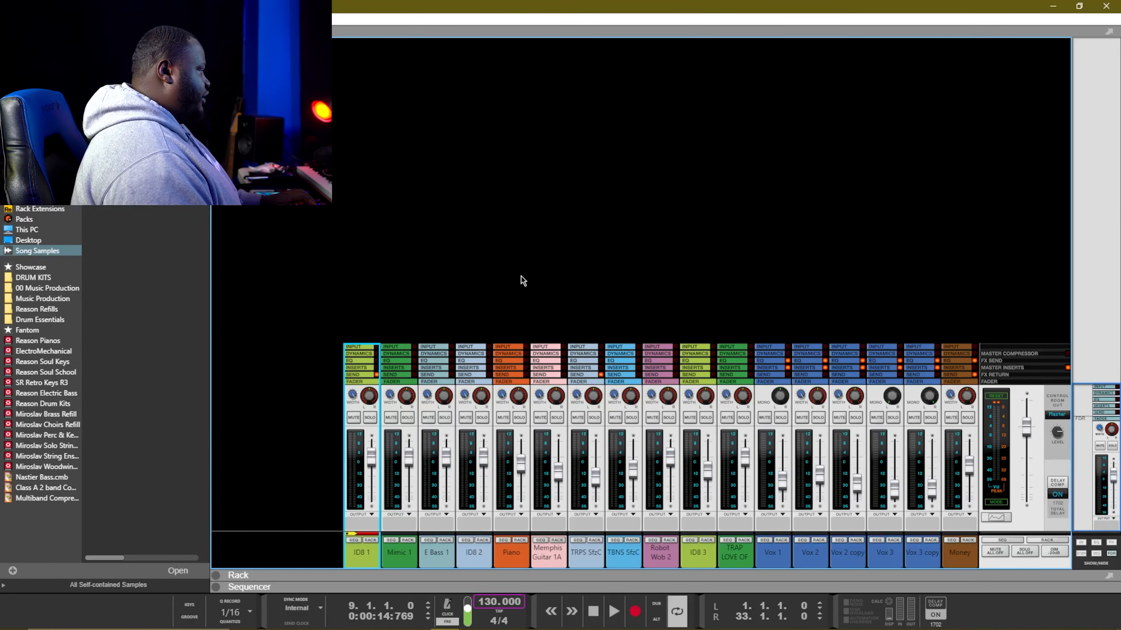
# Select the eight-bar clip starting at bar 9 in the sequencer and play it as a loop
pyautogui.press('F7')
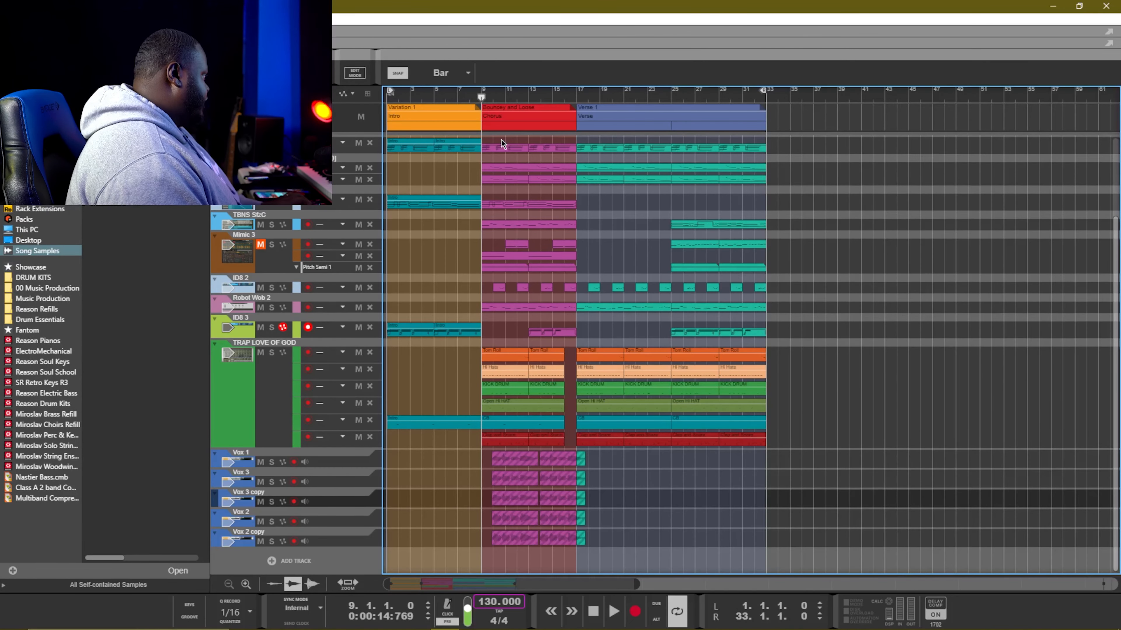
pyautogui.click(500, 167)
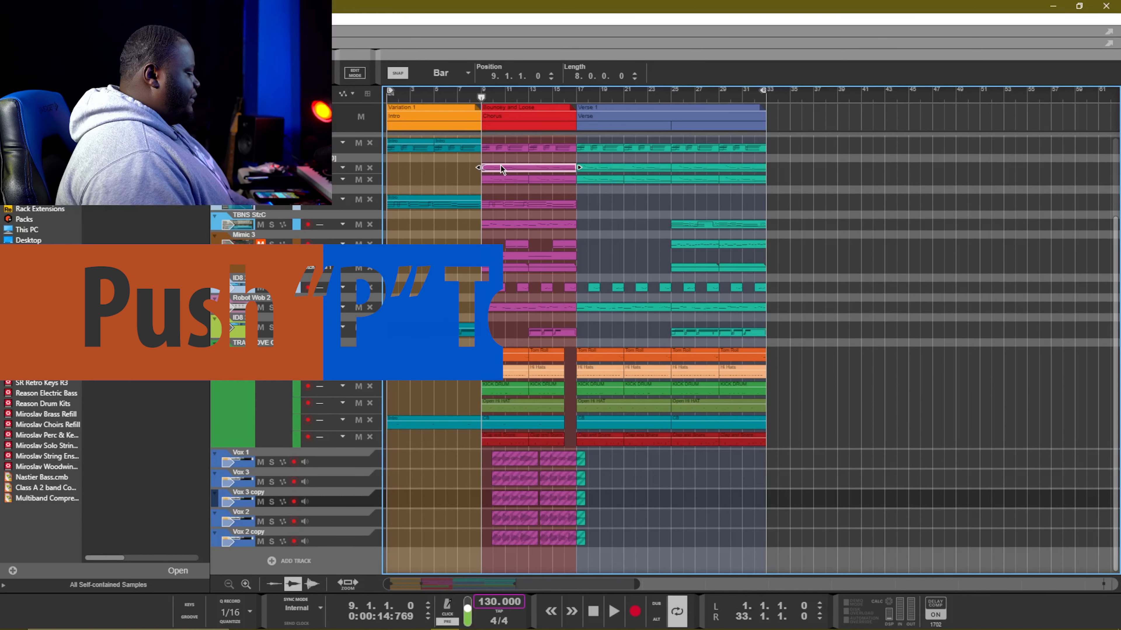
pyautogui.press('p')
pyautogui.press('space')
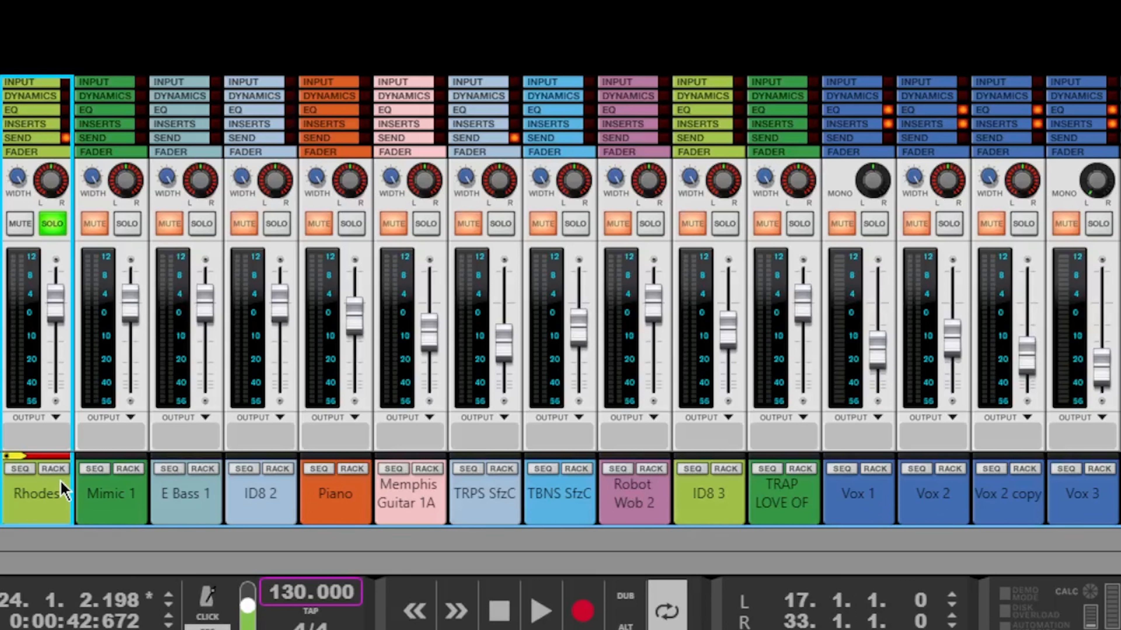
# Audition the Mimic 1 channel soloed in place of Rhodes, and rename it 808
pyautogui.click(56, 221)
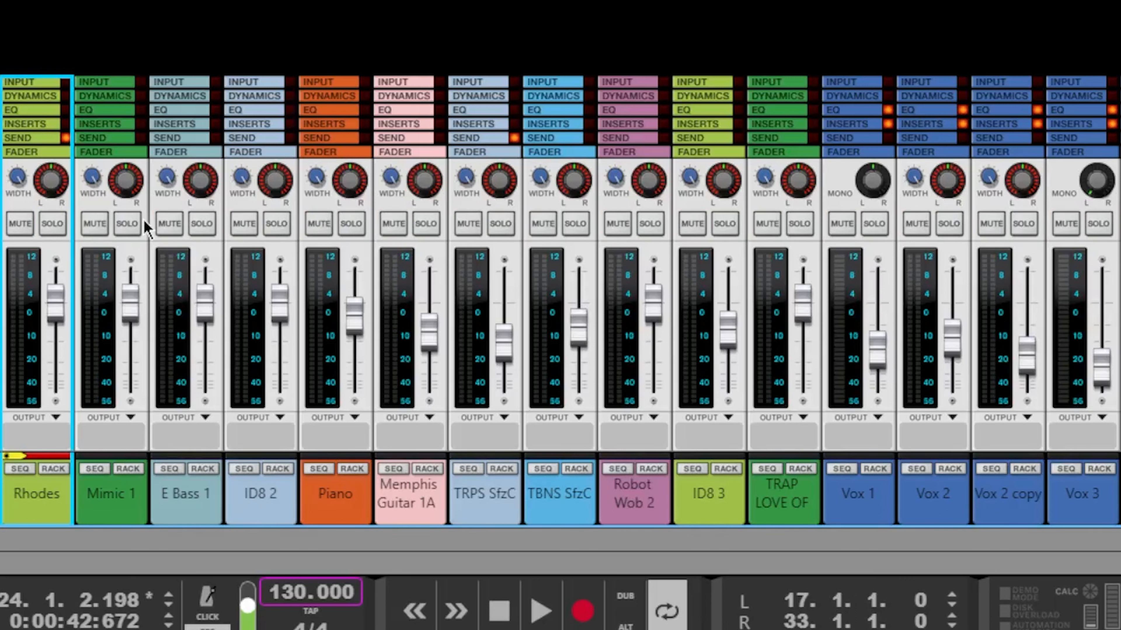
pyautogui.click(127, 224)
pyautogui.press('KP_0')
pyautogui.press('space')
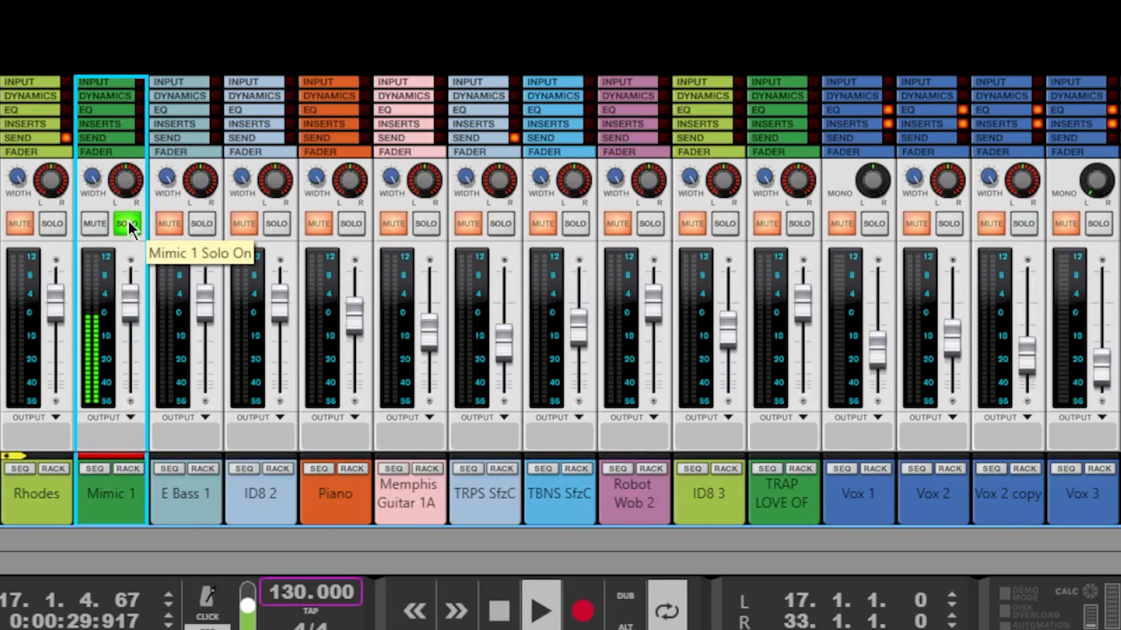
pyautogui.doubleClick(113, 503)
pyautogui.write('808')
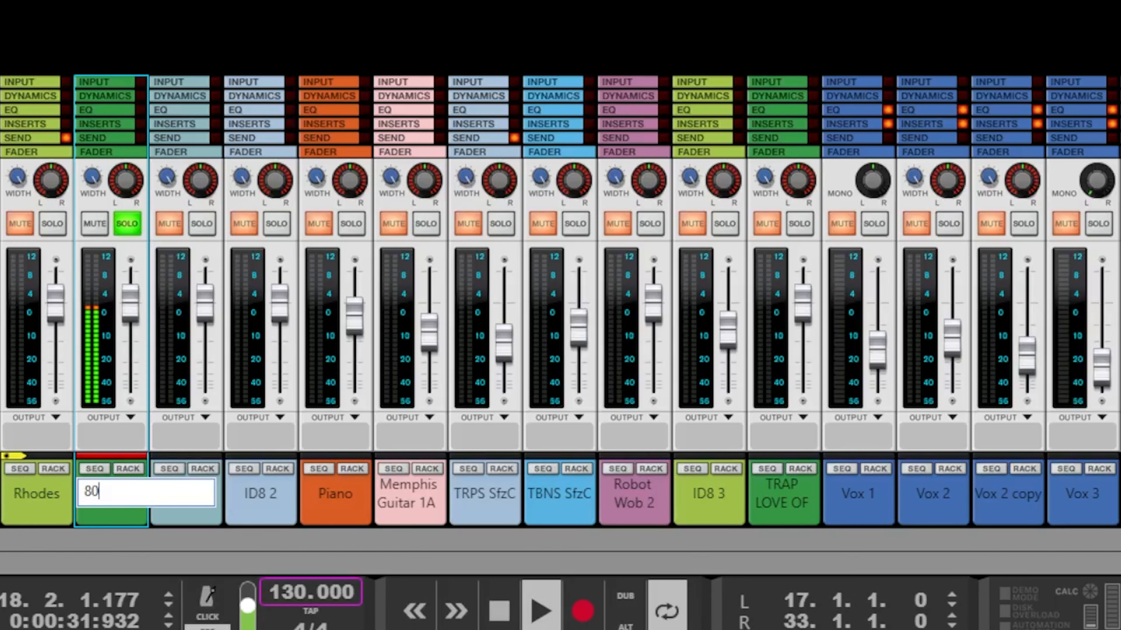
pyautogui.press('Return')
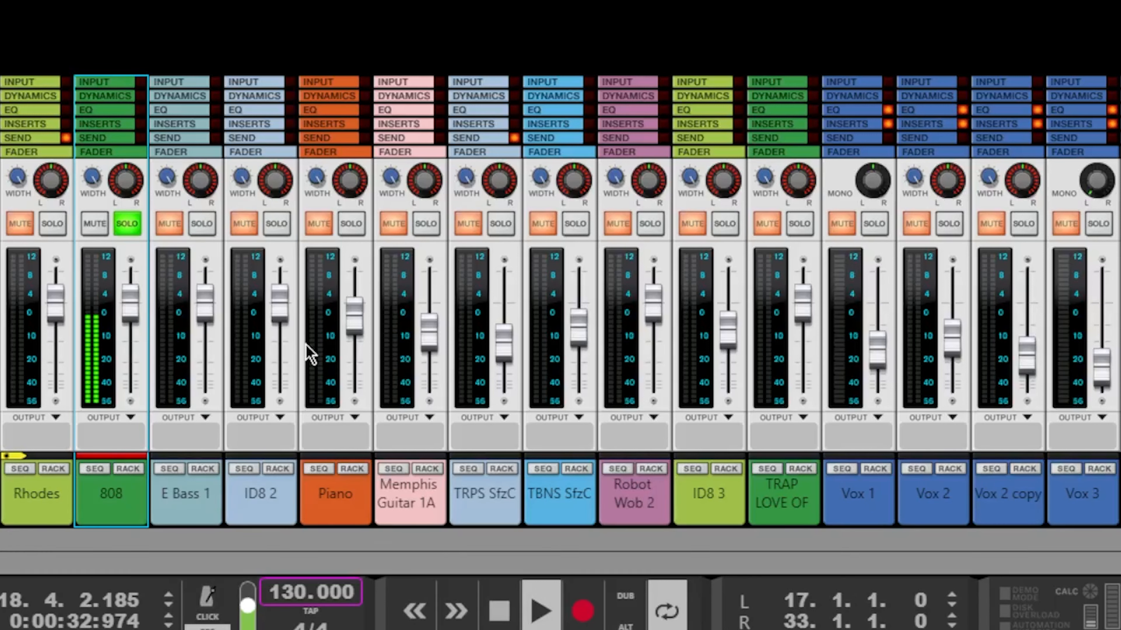
# Audition the E Bass 1 channel soloed in place of 808, keeping its name
pyautogui.click(127, 224)
pyautogui.click(208, 224)
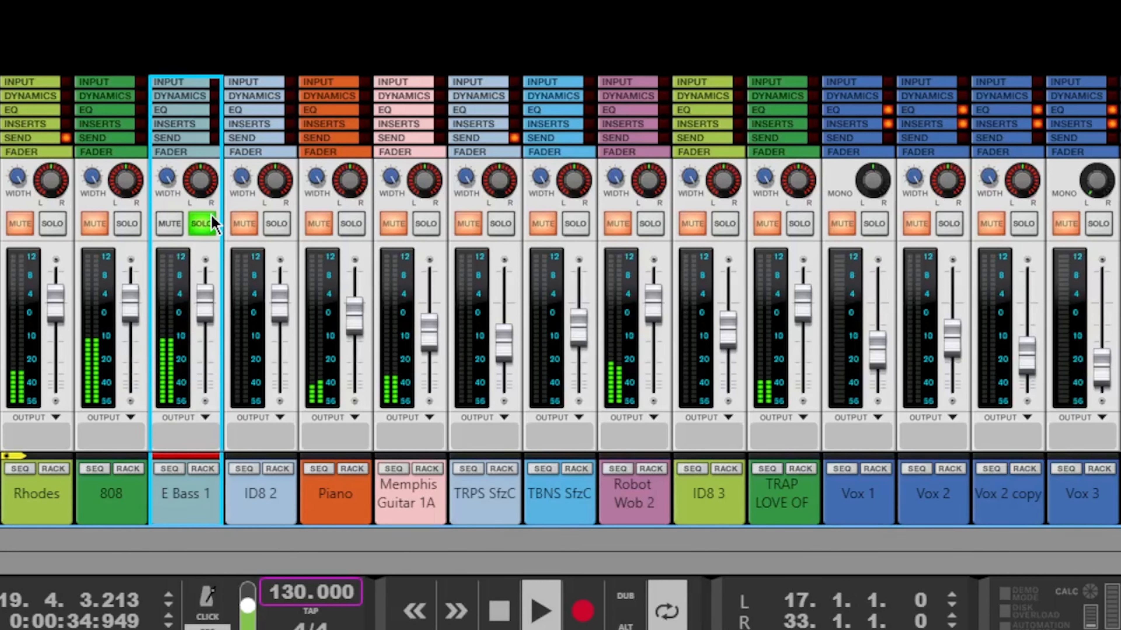
pyautogui.doubleClick(193, 490)
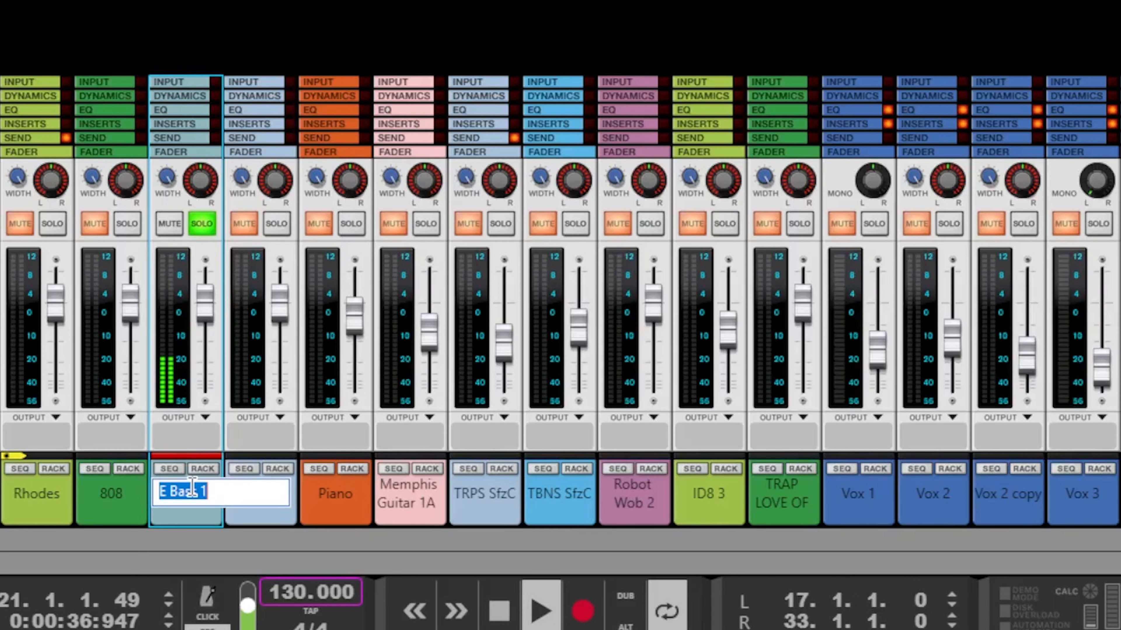
pyautogui.click(142, 485)
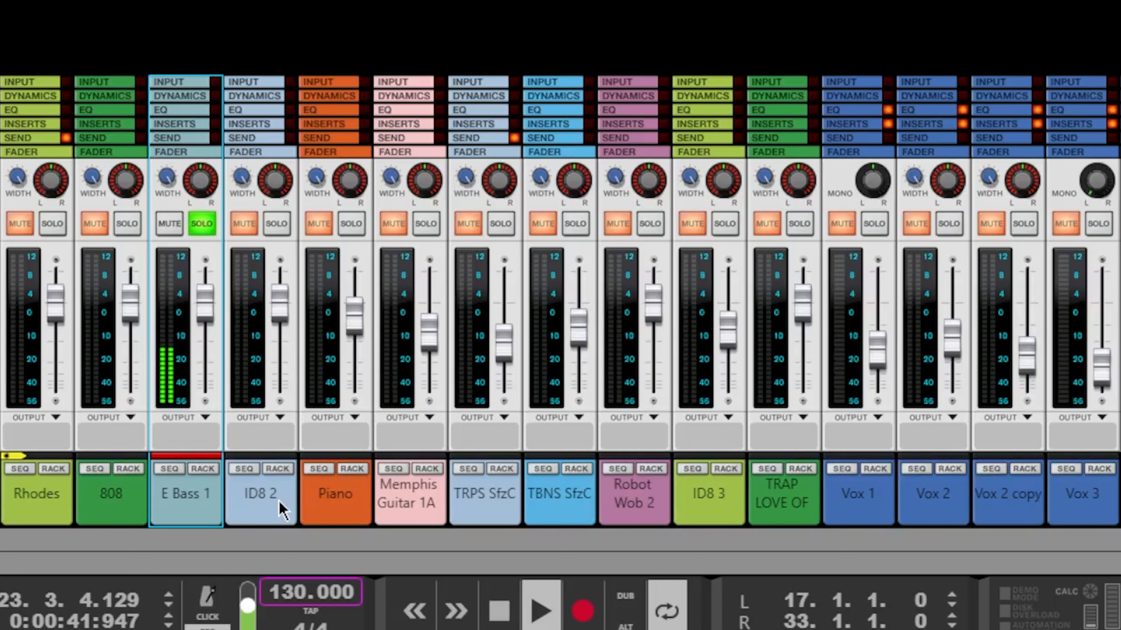
# Move the solo from E Bass 1 to the ID8 2 channel and rename that channel PERC
pyautogui.click(211, 219)
pyautogui.click(276, 222)
pyautogui.press('space')
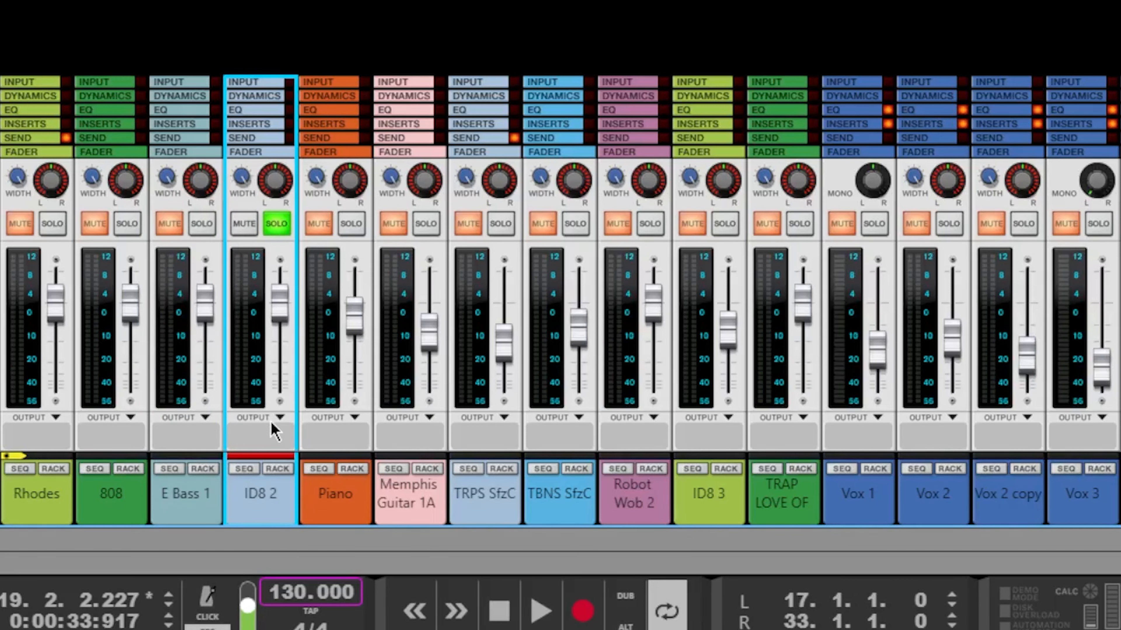
pyautogui.doubleClick(261, 494)
pyautogui.write('PERC')
pyautogui.press('Return')
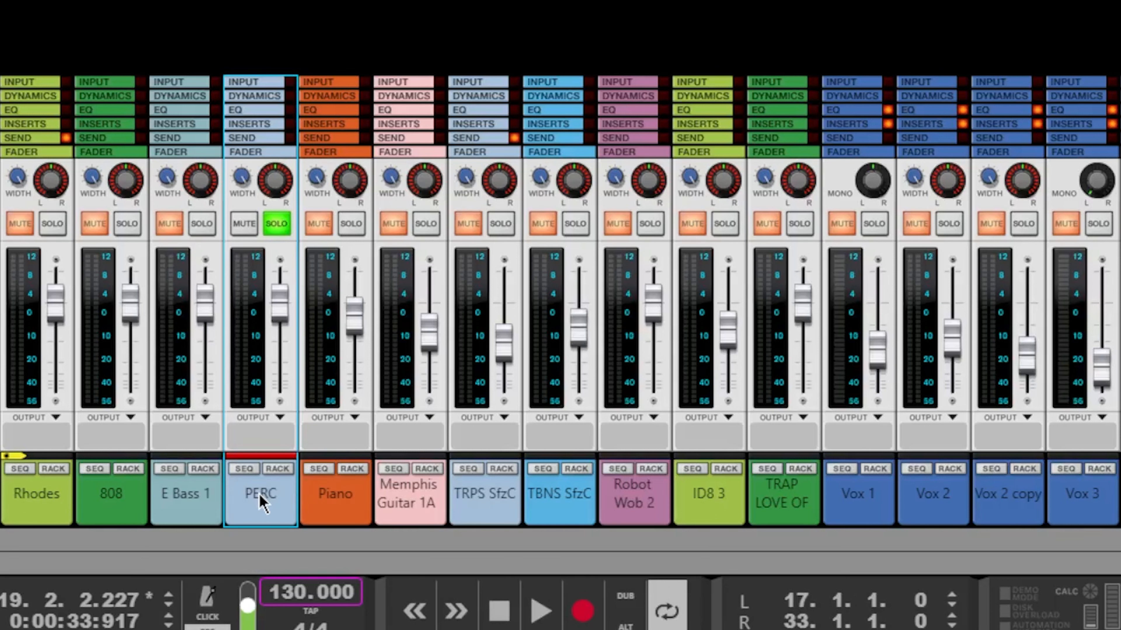
# Audition the Piano channel soloed in place of PERC, and release its solo
pyautogui.click(270, 225)
pyautogui.click(351, 223)
pyautogui.press('space')
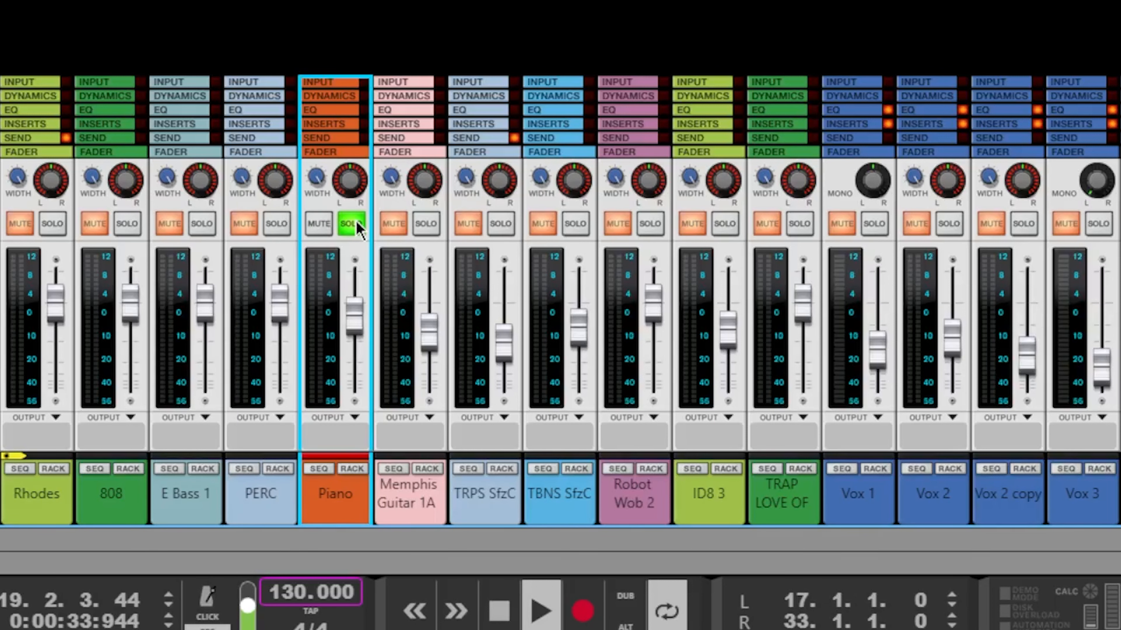
pyautogui.click(353, 225)
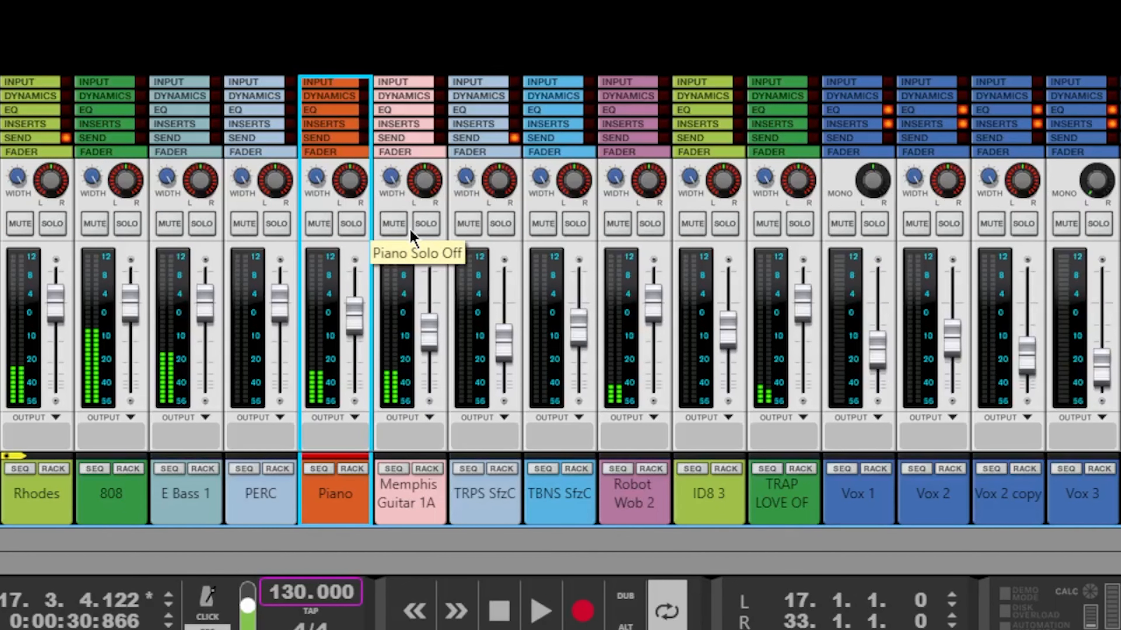
# Solo the Memphis Guitar 1A channel and rename it Elec. GUITAR
pyautogui.click(425, 223)
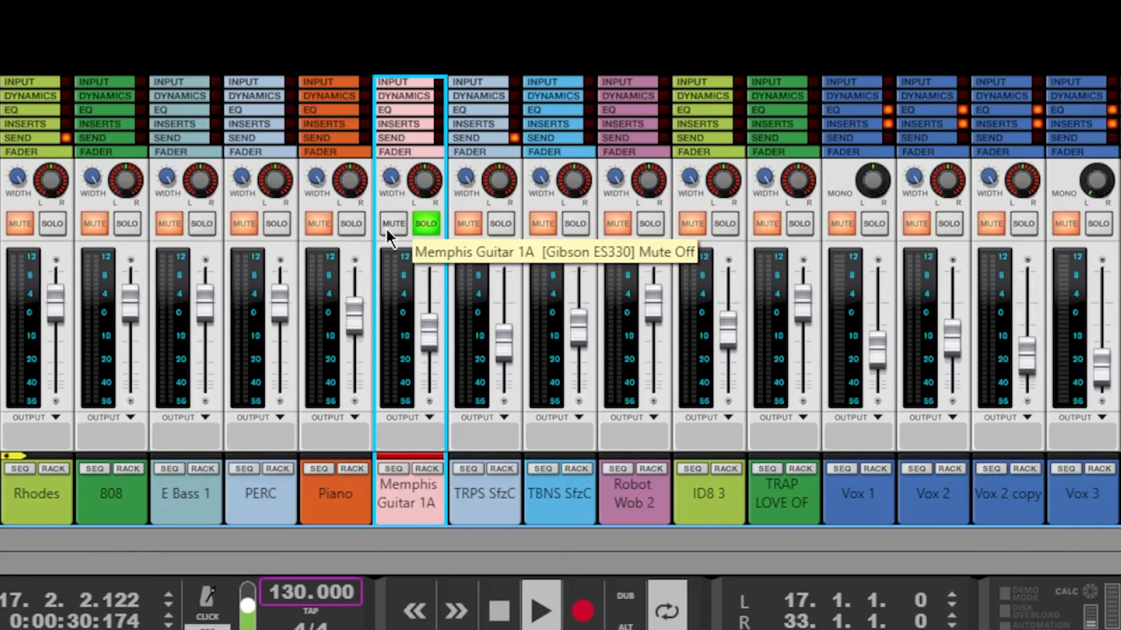
pyautogui.doubleClick(403, 476)
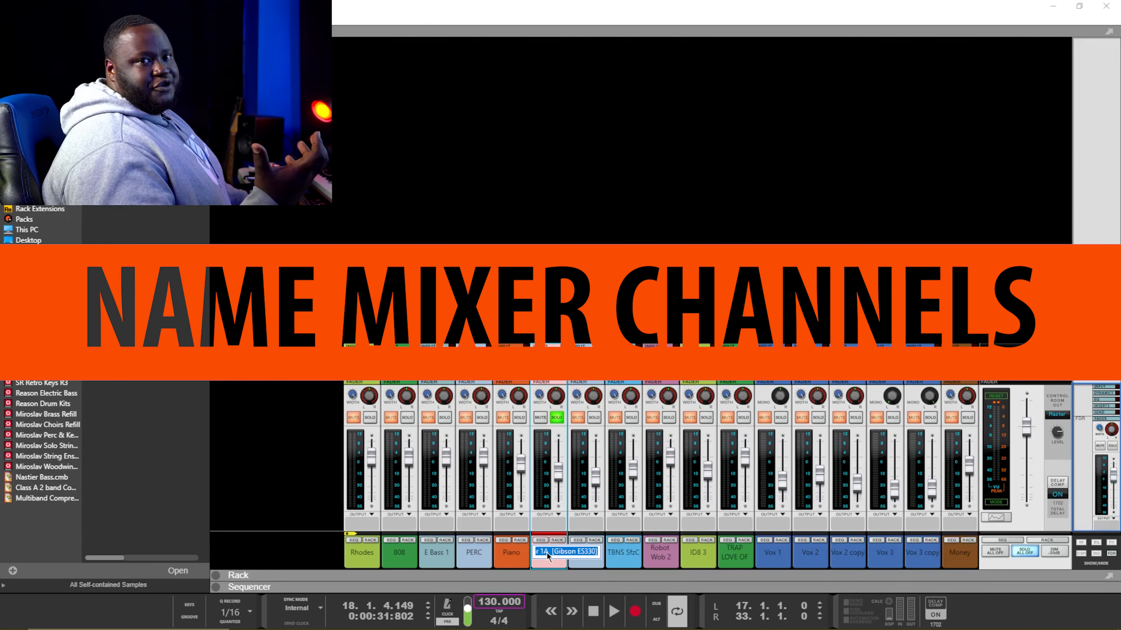
pyautogui.write('GUITAR')
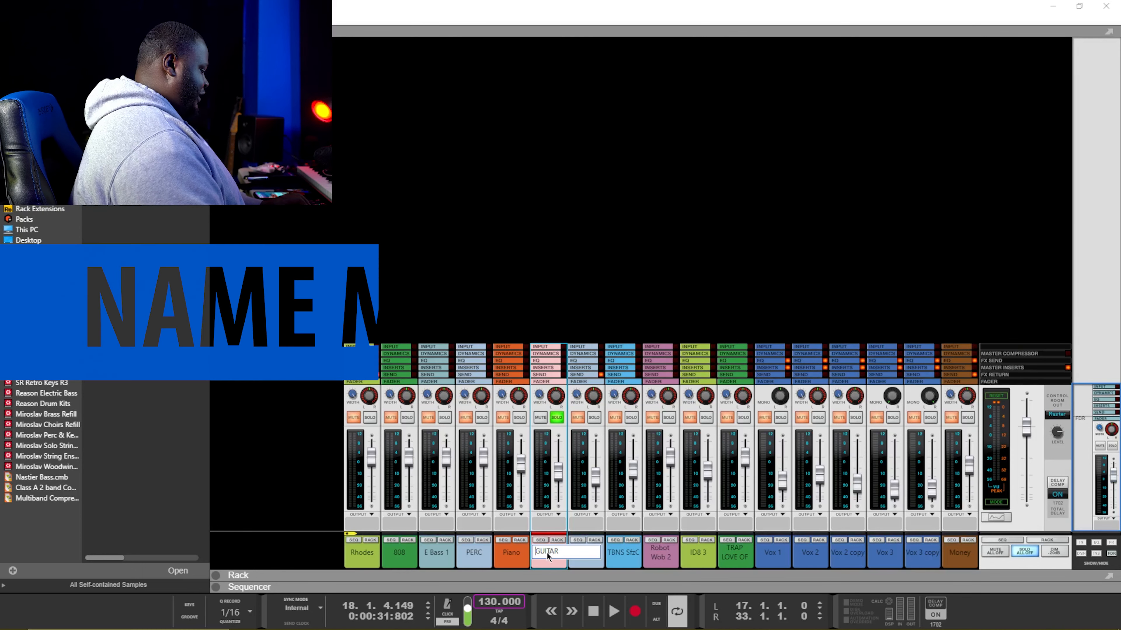
pyautogui.press('Home')
pyautogui.write('Elec.')
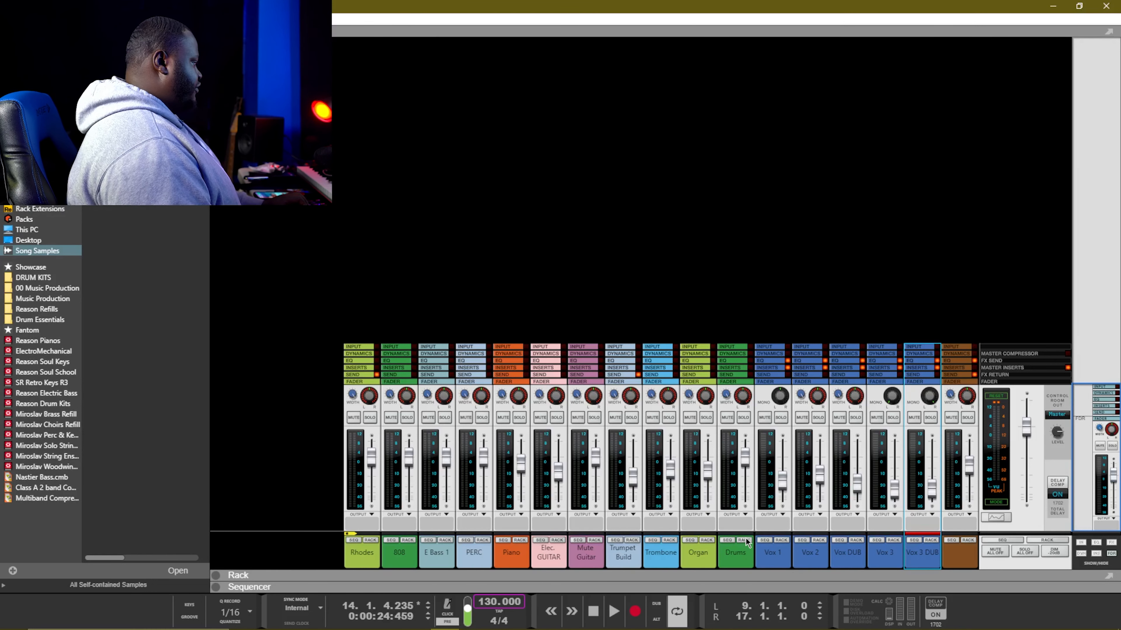
# Solo the Drums channel, play it from the left locator at bar 9, and stop playback
pyautogui.click(742, 417)
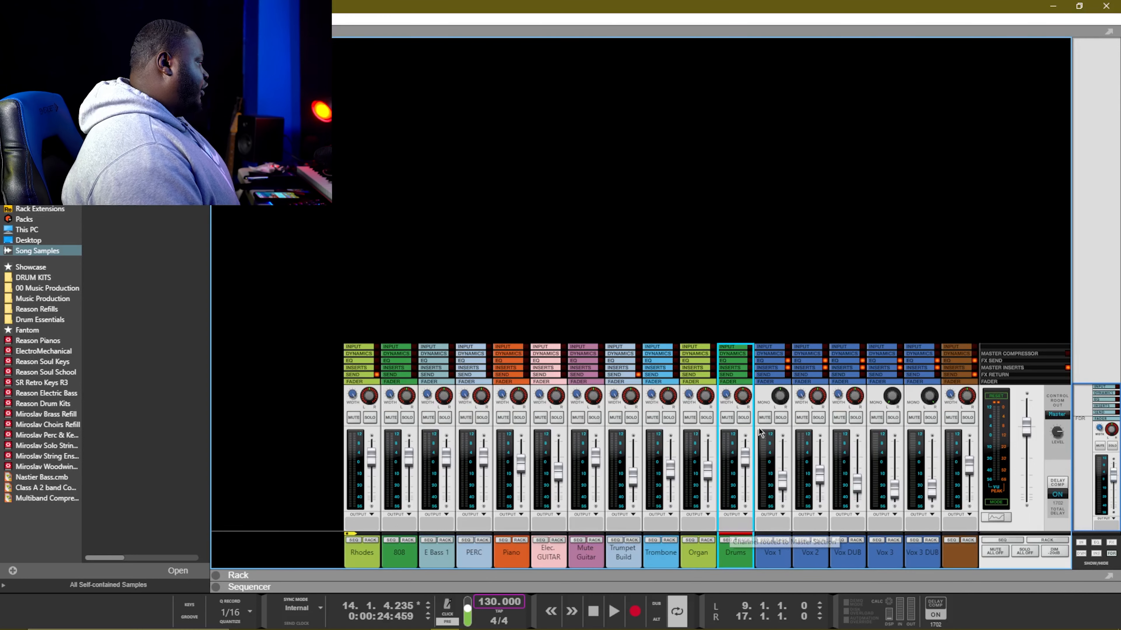
pyautogui.press('KP_1')
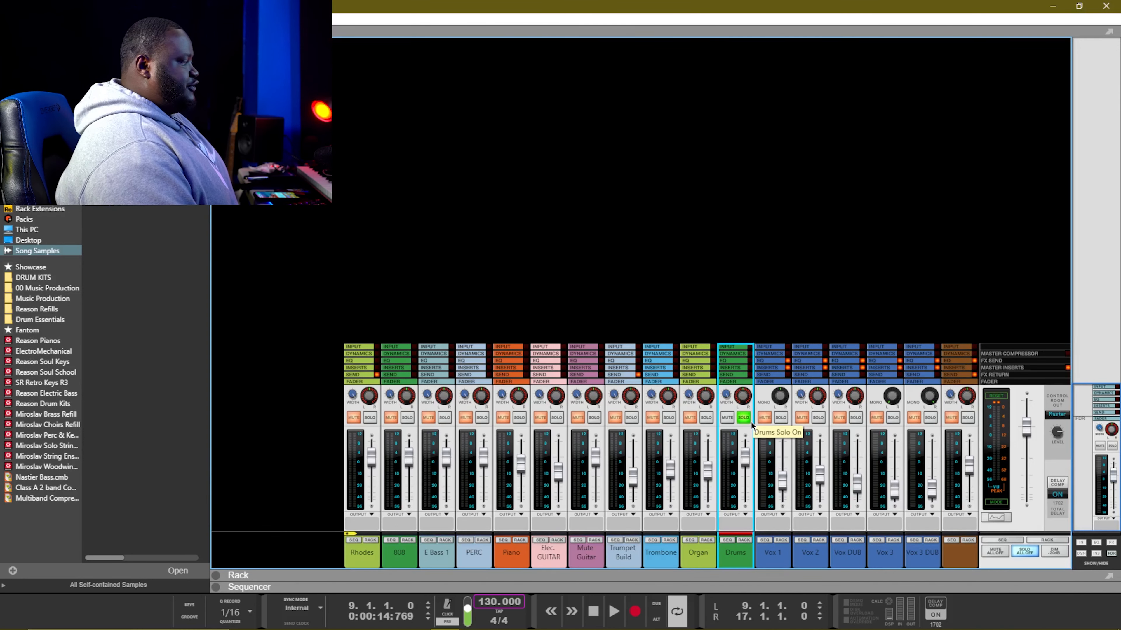
pyautogui.press('space')
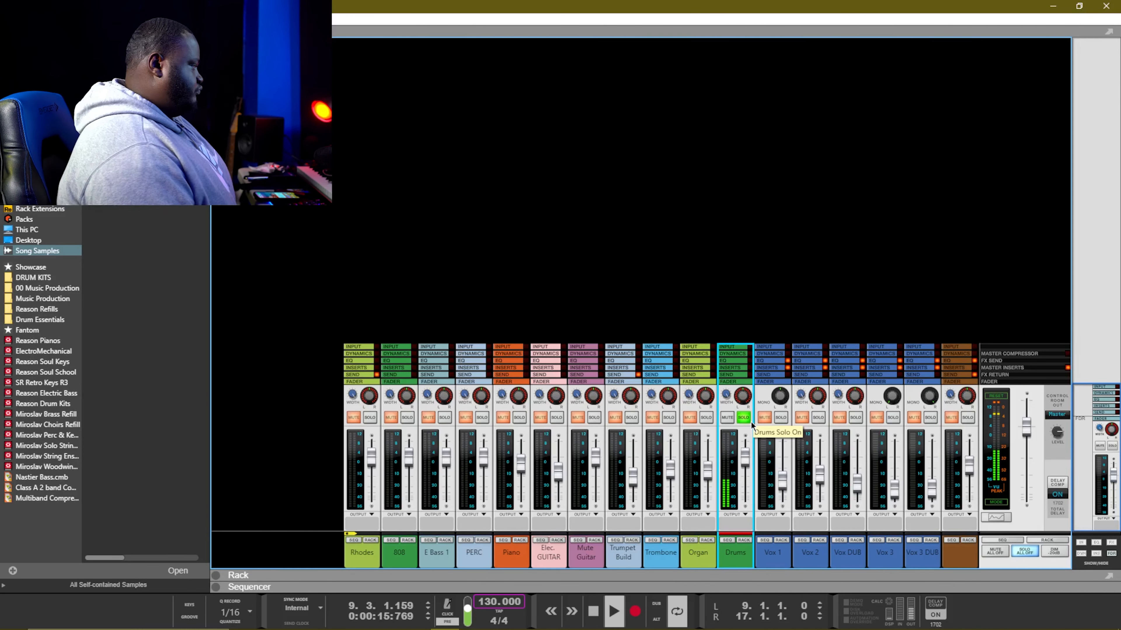
pyautogui.press('space')
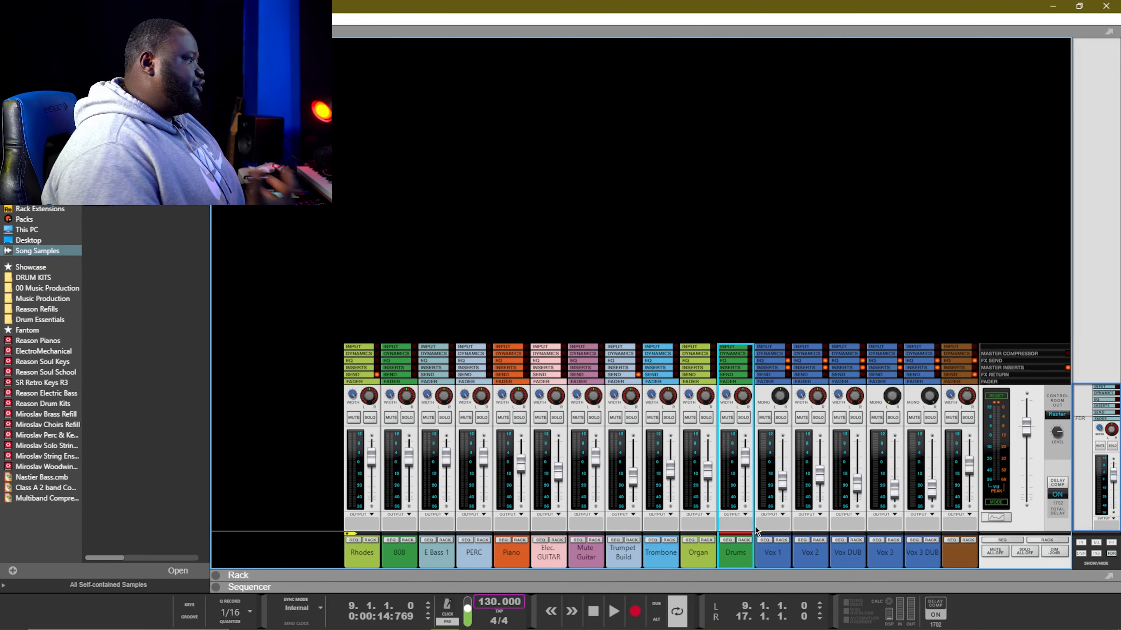
# Show the Drums channel's Redrum from behind in the rack and route its outputs 1 and 2 to new mix channels
pyautogui.click(745, 541)
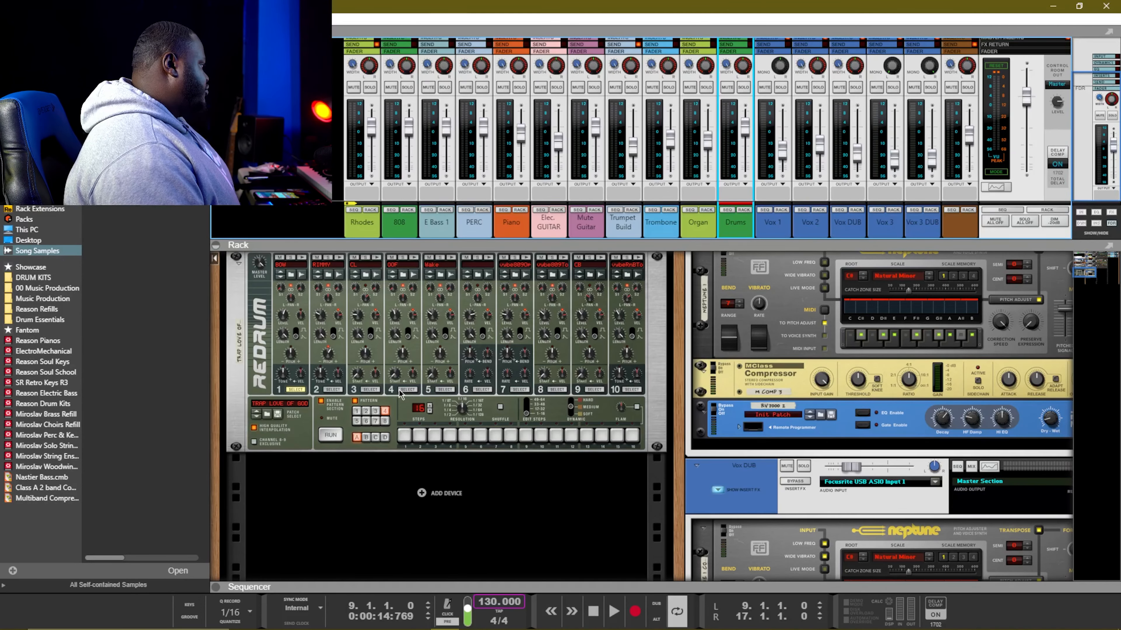
pyautogui.press('Tab')
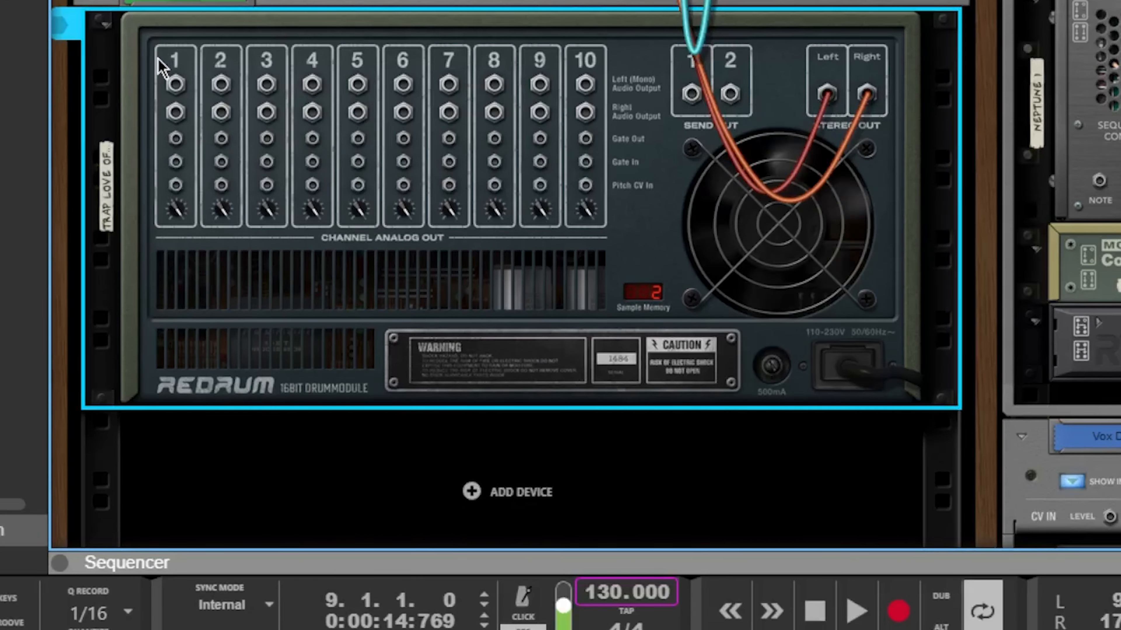
pyautogui.click(180, 81)
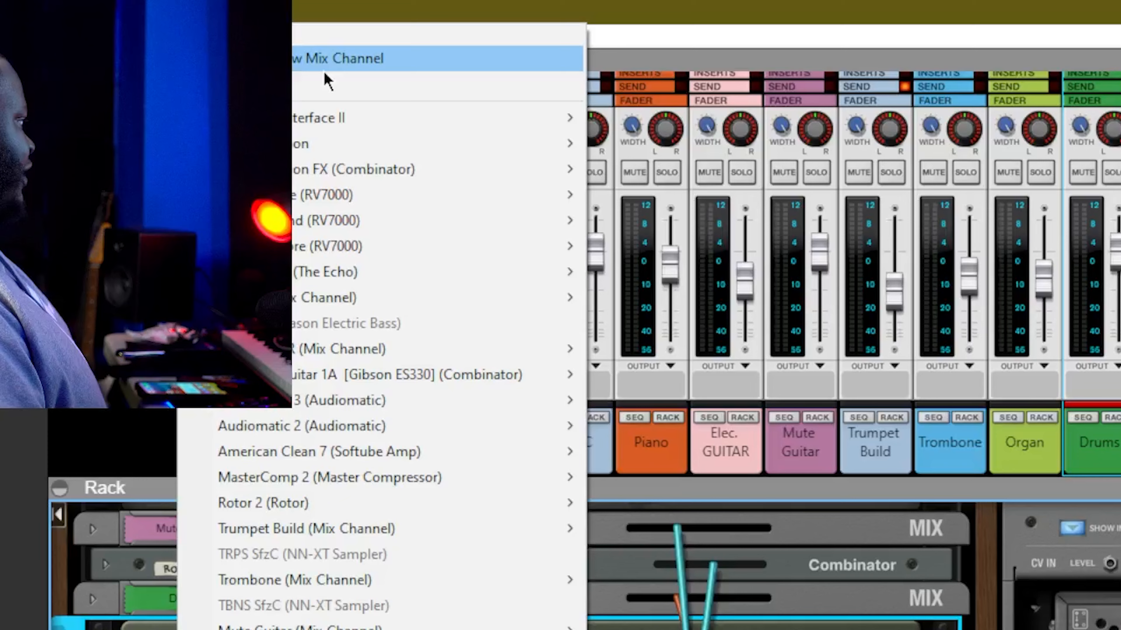
pyautogui.click(324, 69)
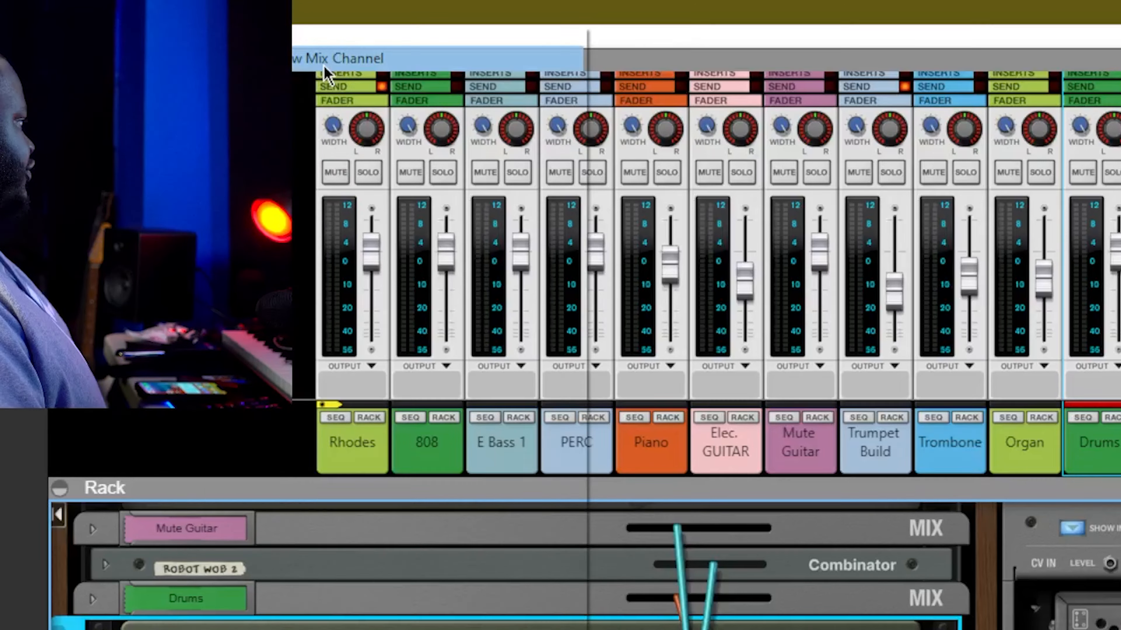
pyautogui.rightClick(225, 628)
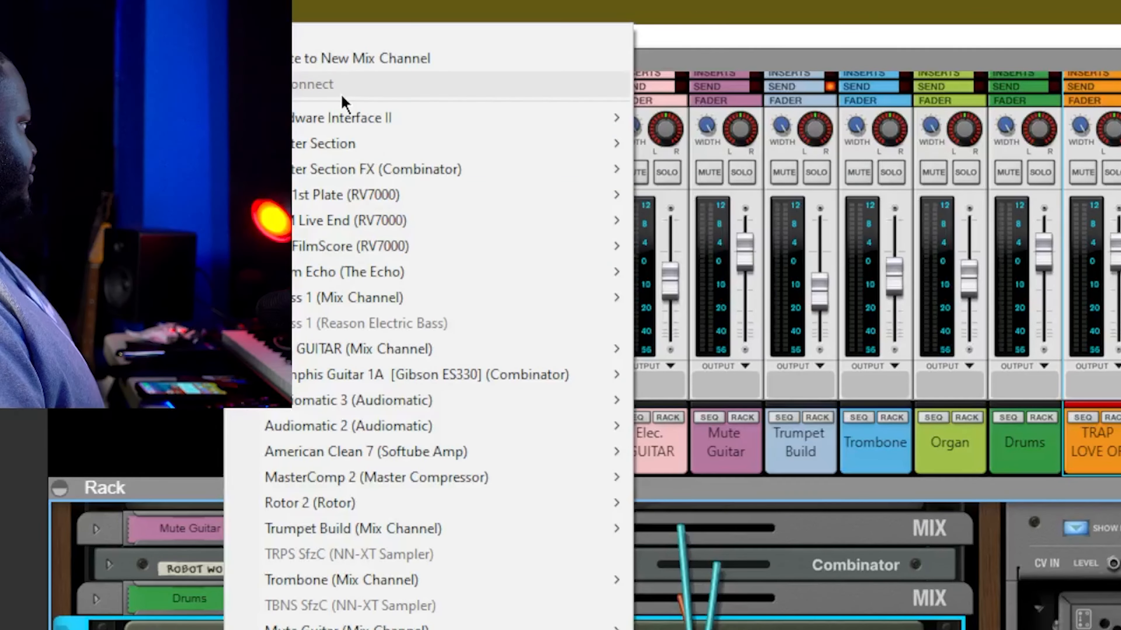
pyautogui.click(343, 67)
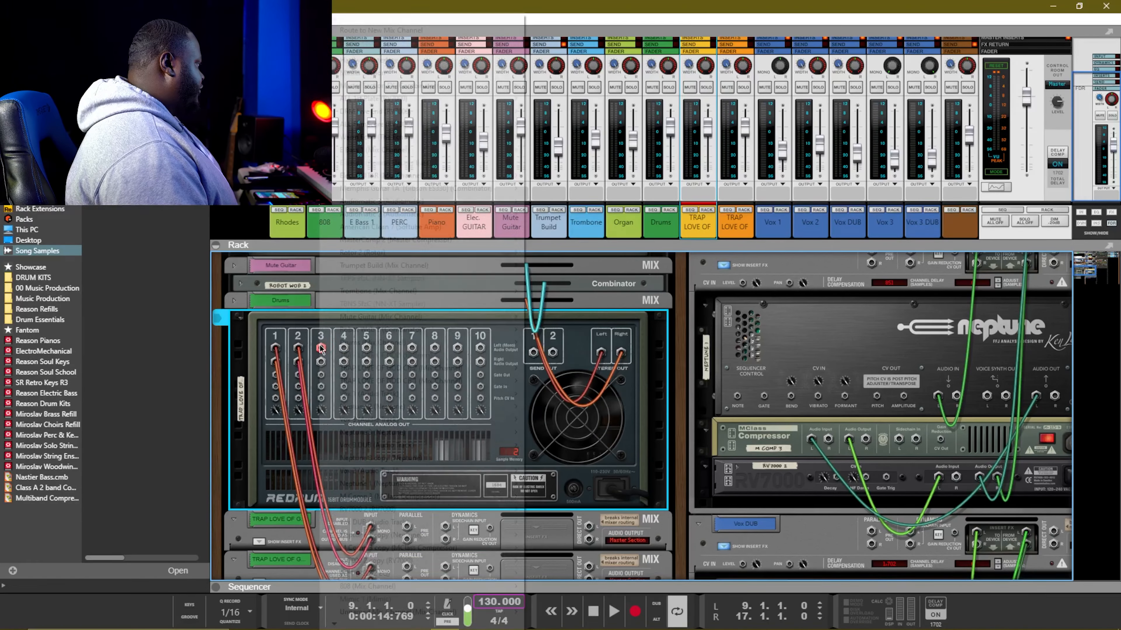
# Route Redrum channel outputs 3, 4 and 5 each to its own new mix channel
pyautogui.rightClick(323, 341)
pyautogui.click(348, 27)
pyautogui.rightClick(344, 348)
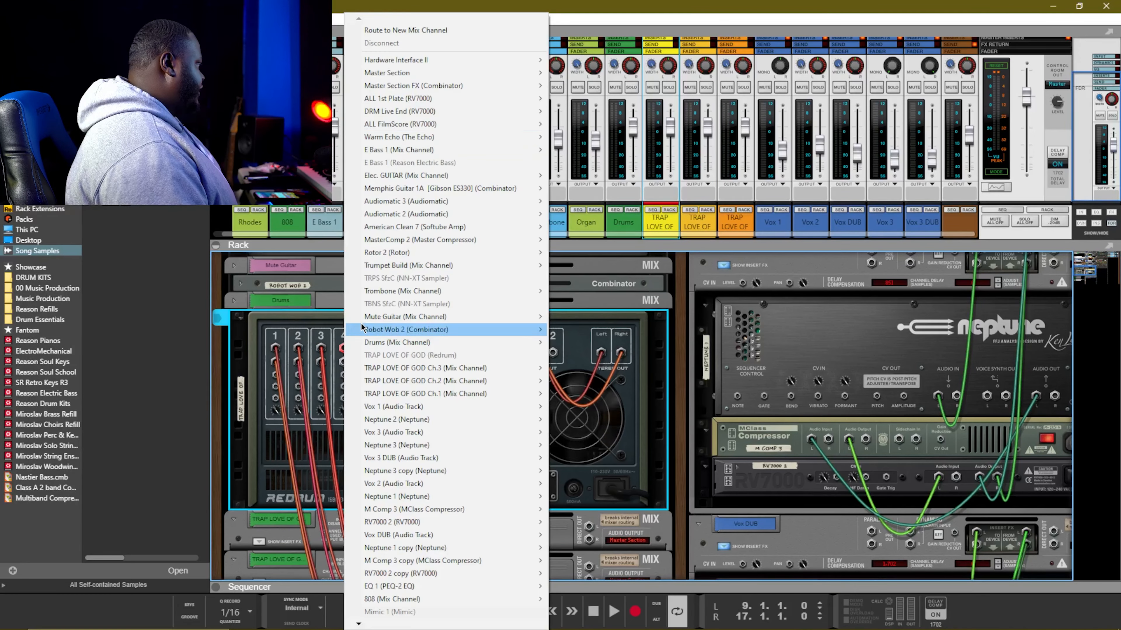
pyautogui.click(410, 30)
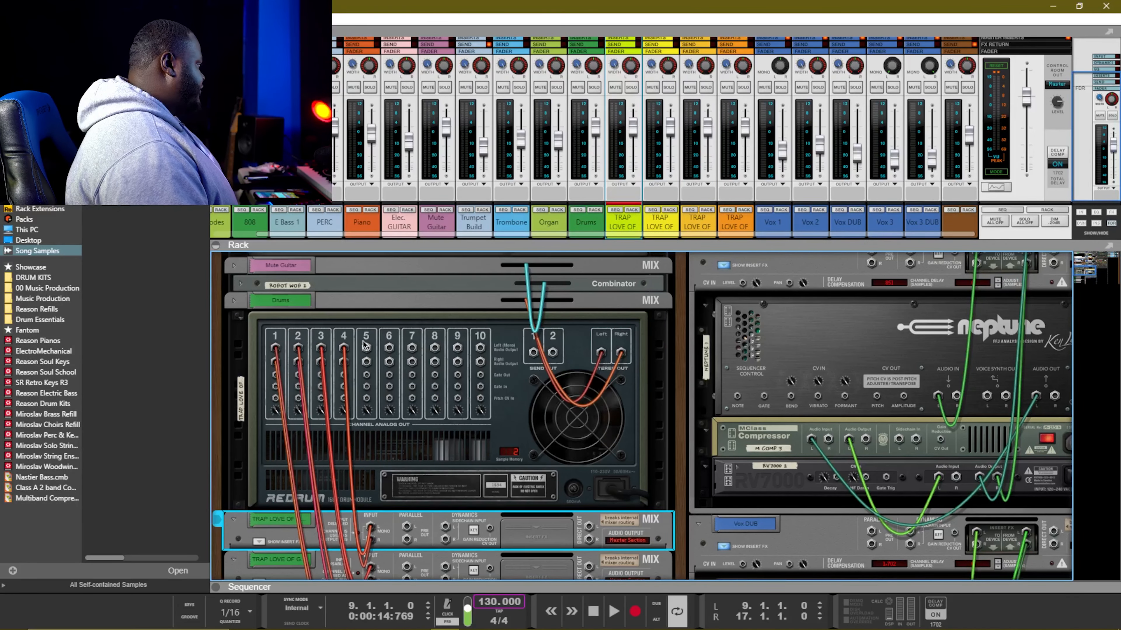
pyautogui.rightClick(366, 348)
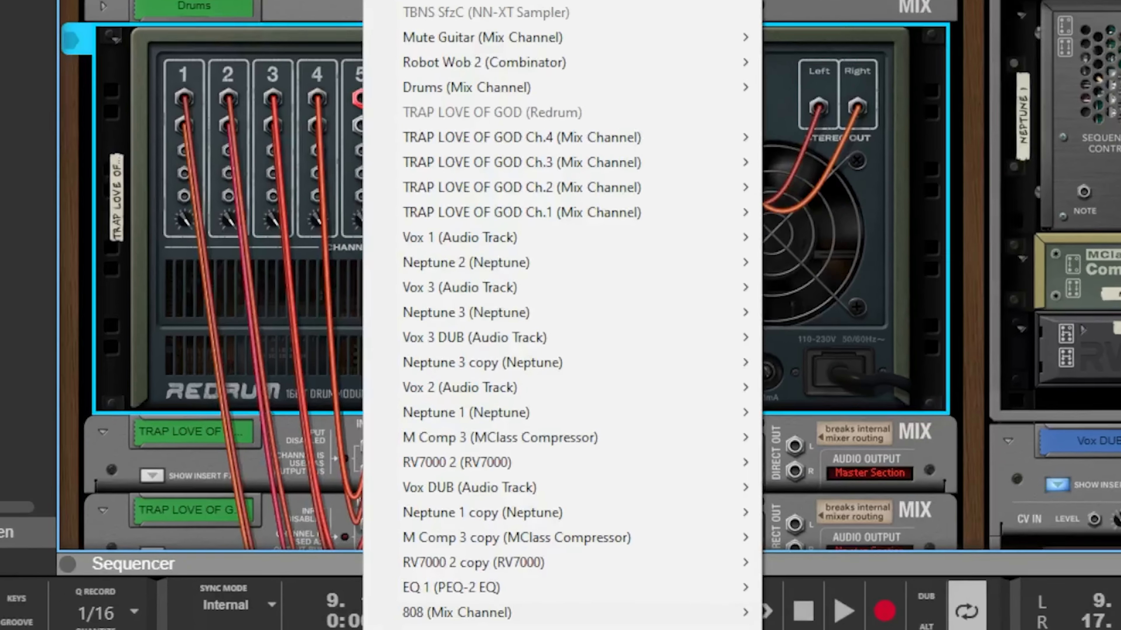
pyautogui.click(481, 58)
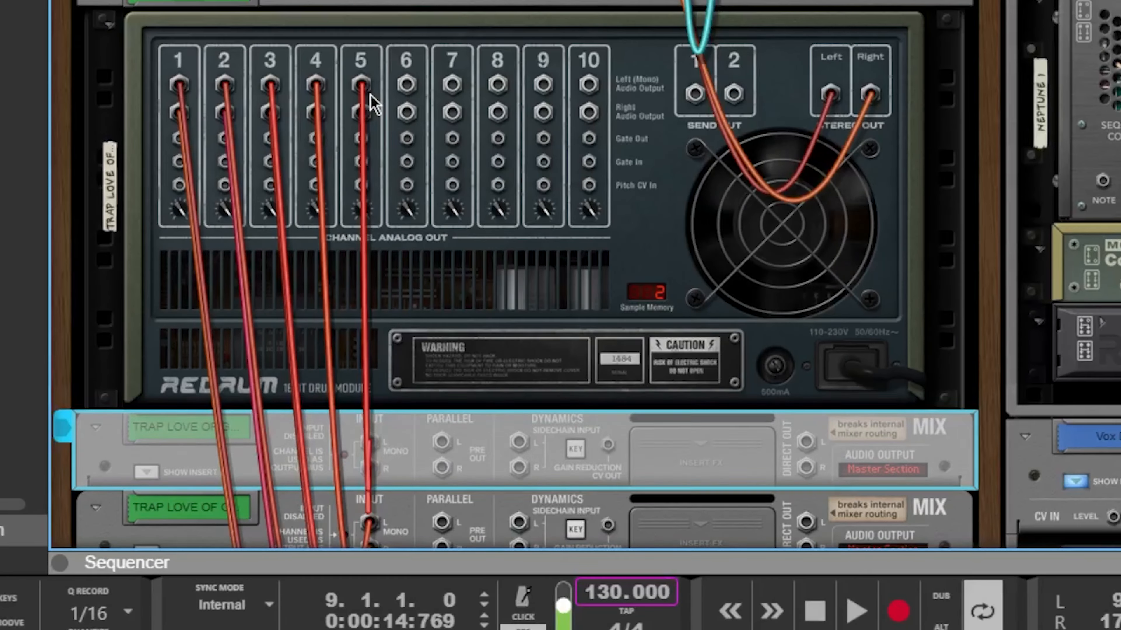
# Route Redrum channel outputs 7, 8 and 9 to new mix channels and turn the rack to its front
pyautogui.rightClick(456, 95)
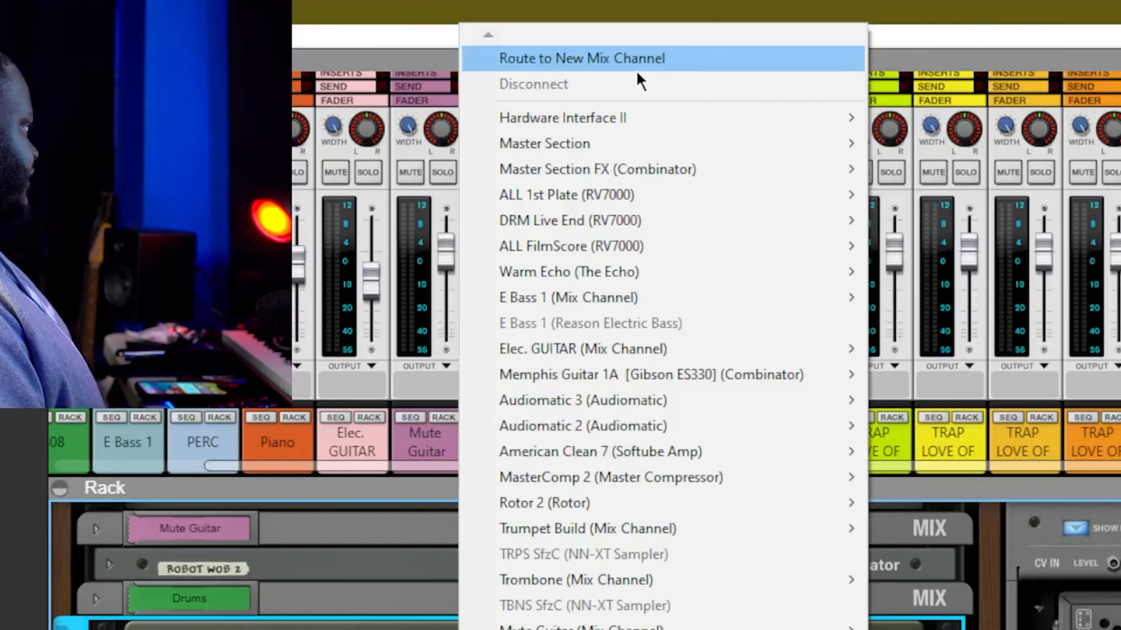
pyautogui.click(706, 58)
pyautogui.rightClick(434, 348)
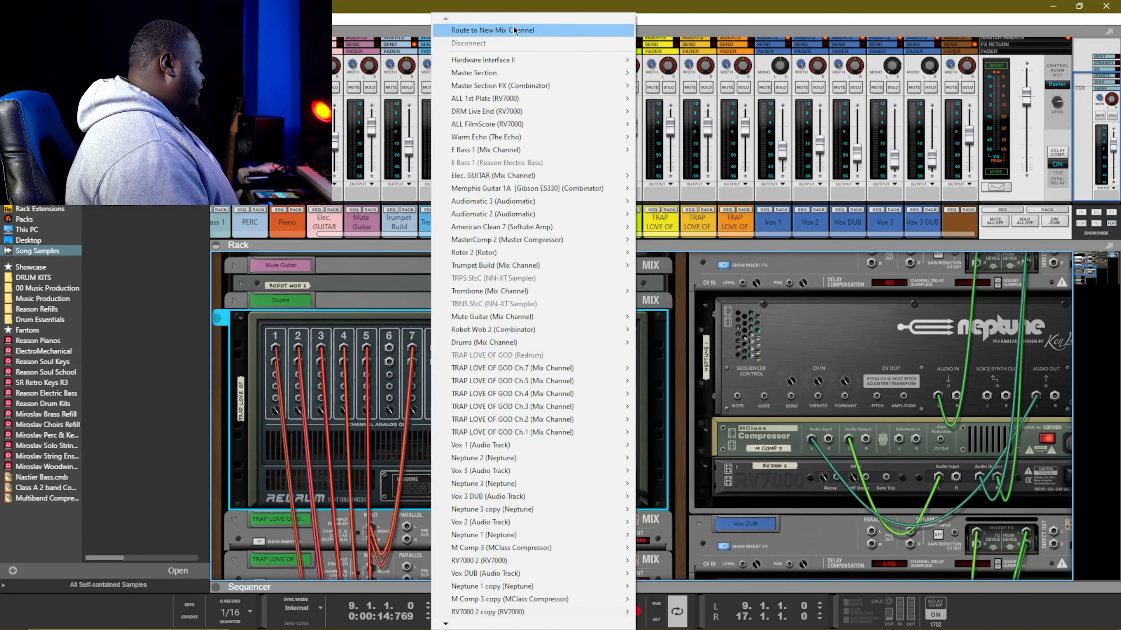
pyautogui.click(521, 30)
pyautogui.rightClick(455, 347)
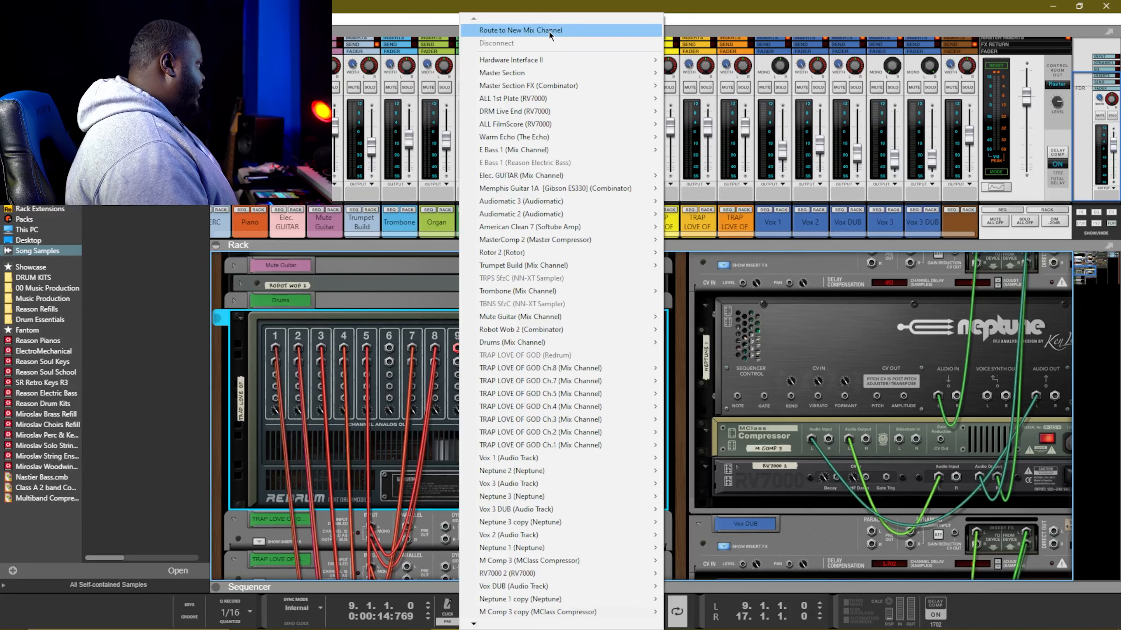
pyautogui.click(522, 29)
pyautogui.press('Tab')
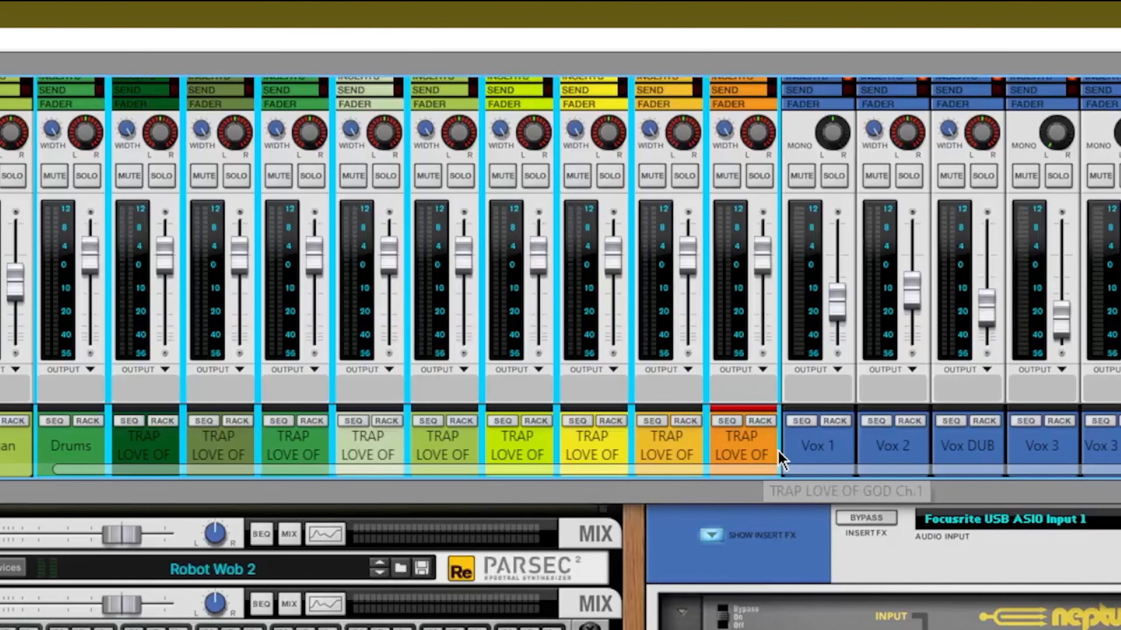
# Route the selected Redrum mix channels to a new output bus and rename the bus Drums
pyautogui.rightClick(753, 354)
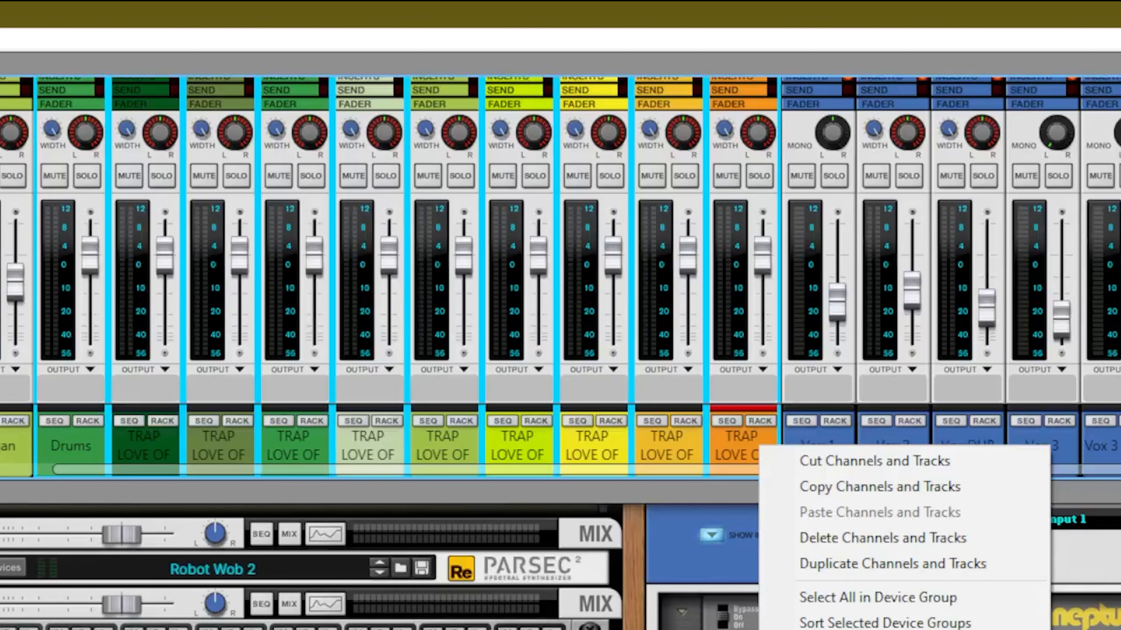
pyautogui.click(1080, 629)
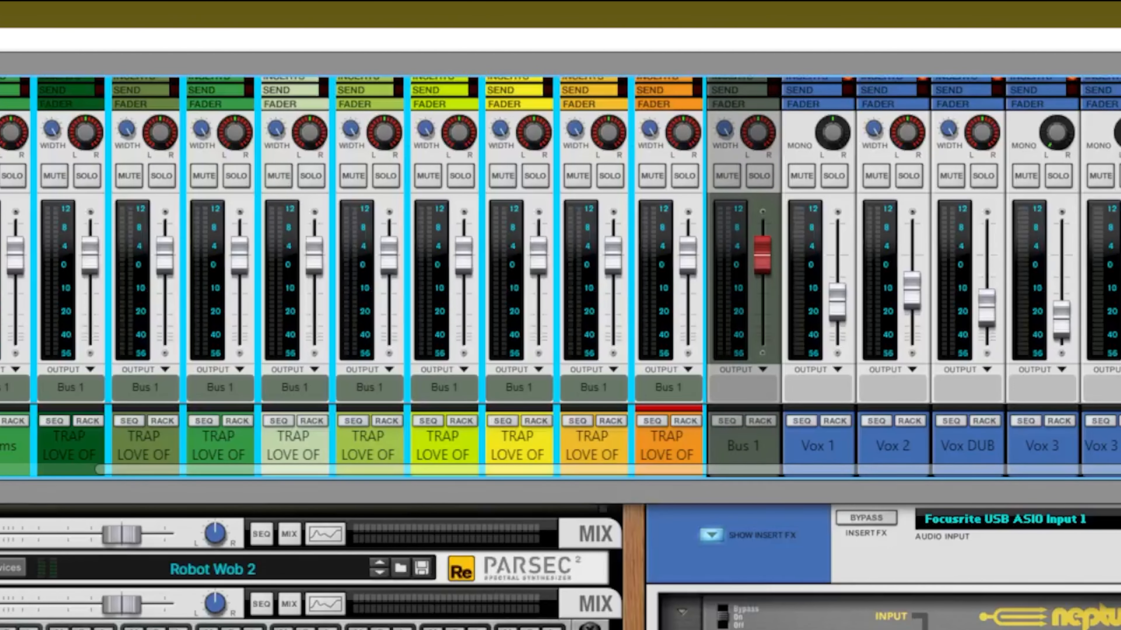
pyautogui.doubleClick(743, 442)
pyautogui.write('Drums')
pyautogui.press('Return')
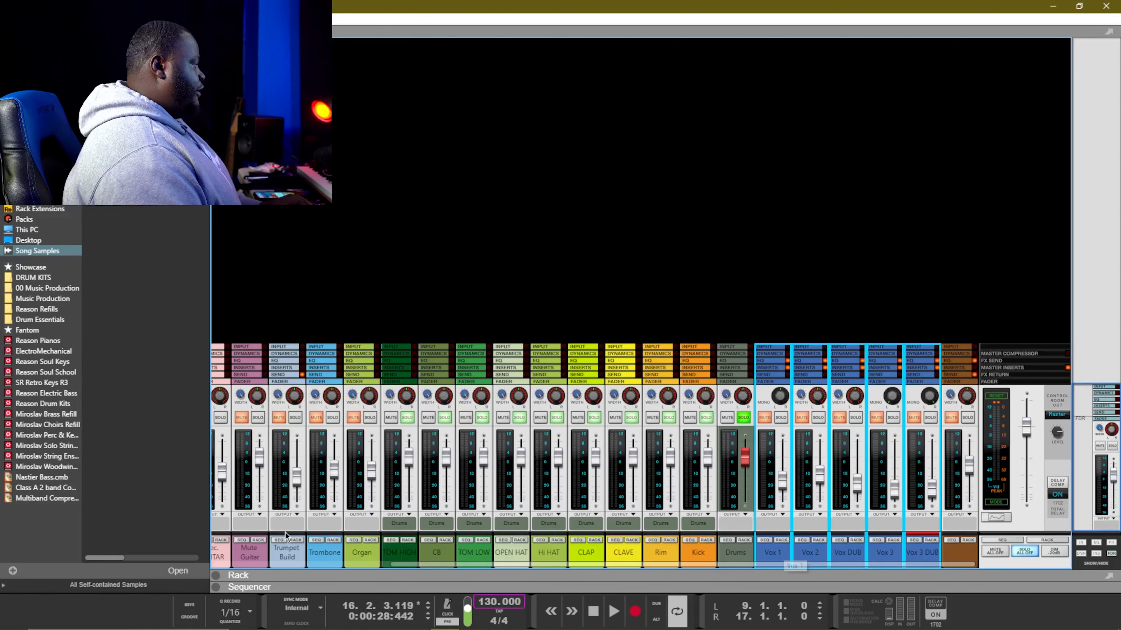
# Move the five Vox channels to the start of the mixer, before Rhodes, and deselect them
pyautogui.moveTo(778, 555); pyautogui.dragTo(517, 555)
pyautogui.moveTo(967, 556); pyautogui.dragTo(227, 550)
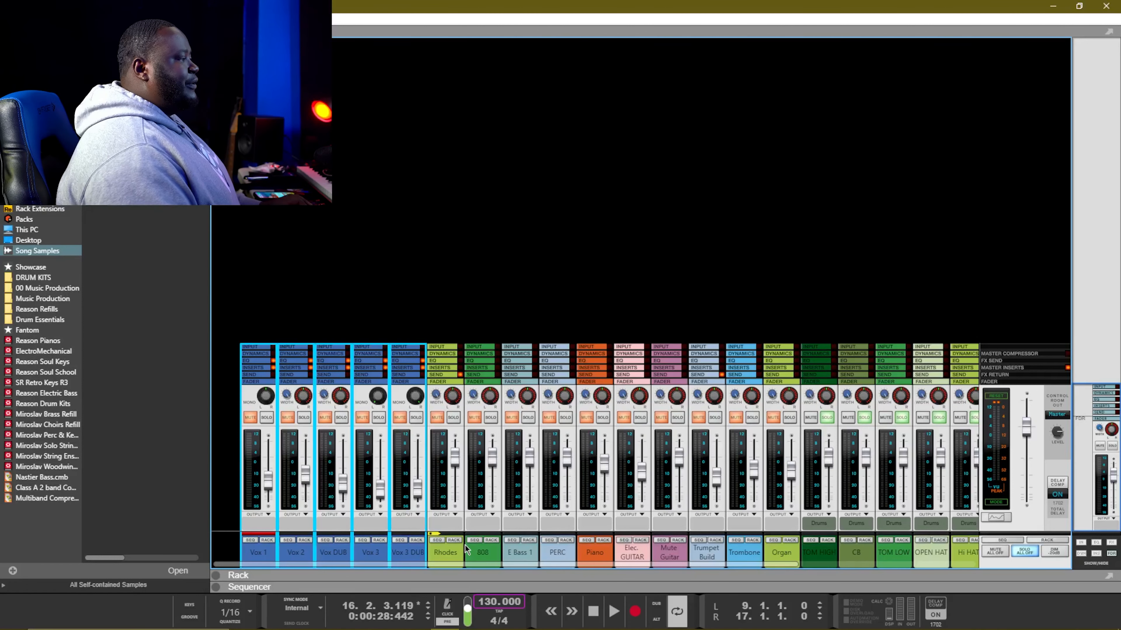
pyautogui.click(369, 313)
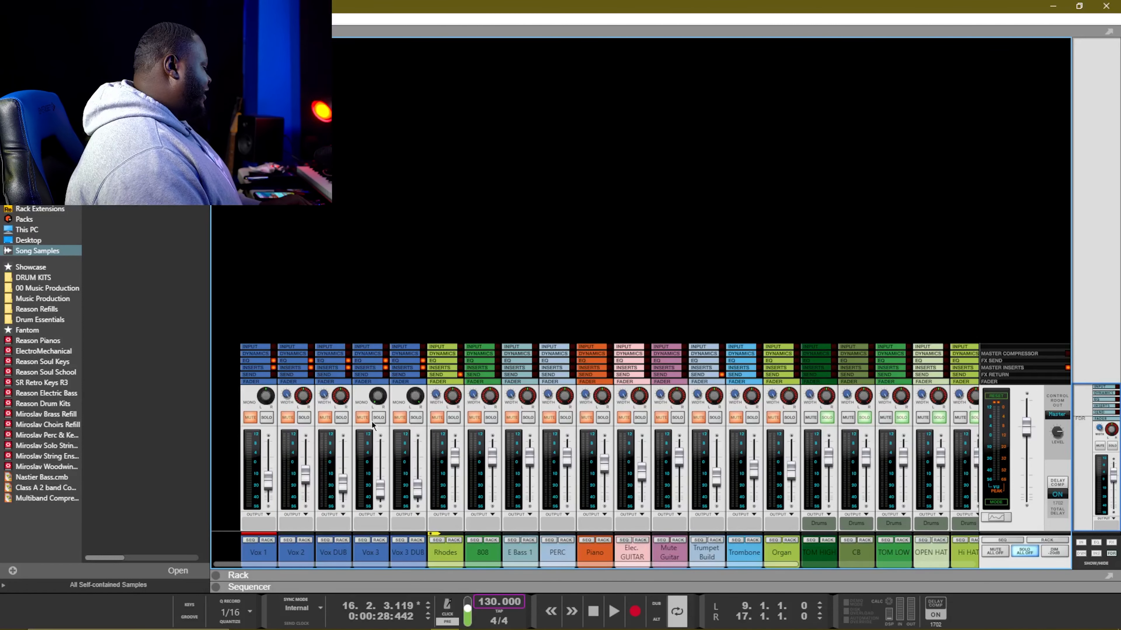
pyautogui.moveTo(391, 565); pyautogui.dragTo(342, 564)
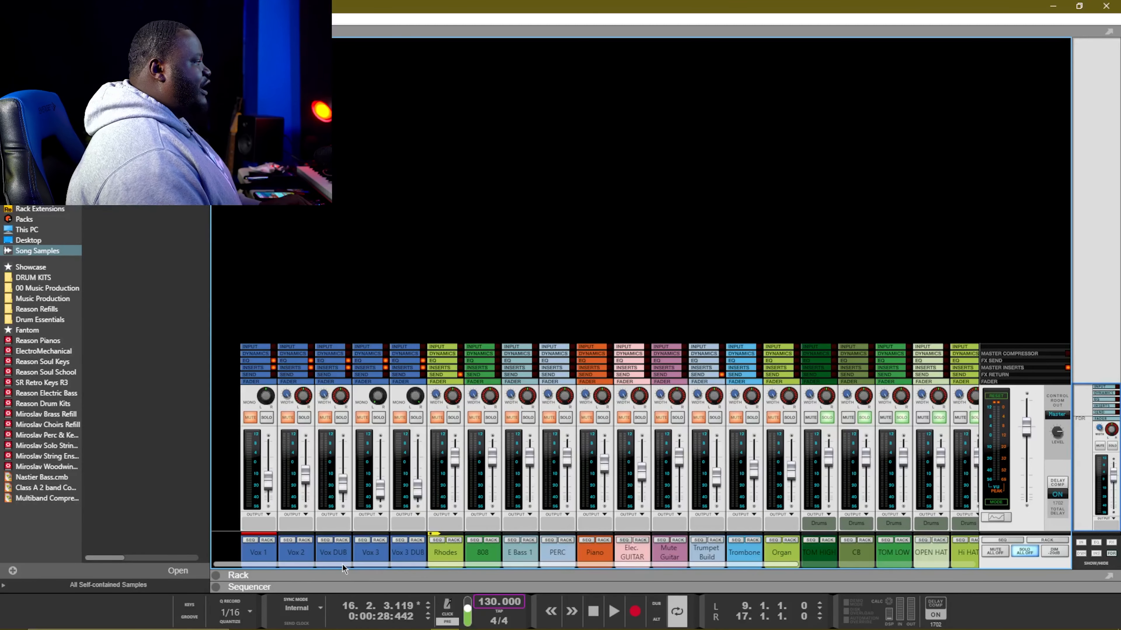
pyautogui.rightClick(449, 554)
pyautogui.press('Escape')
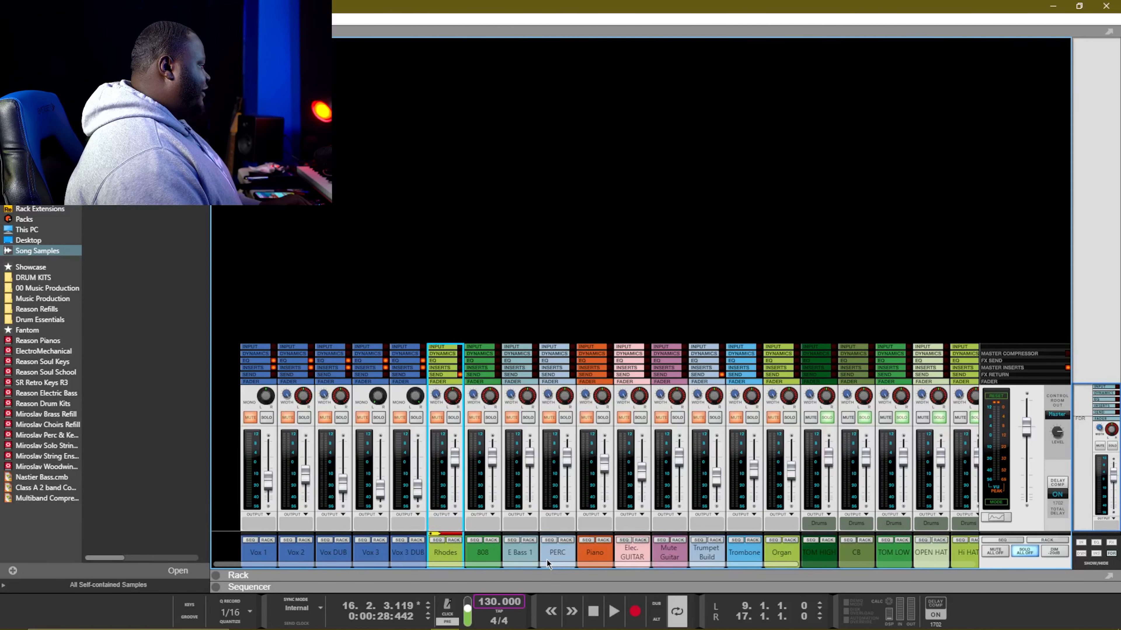
# Select the channels from TOM HIGH through the Drums bus and set their channel color to Deep Purple
pyautogui.moveTo(545, 565); pyautogui.dragTo(723, 564)
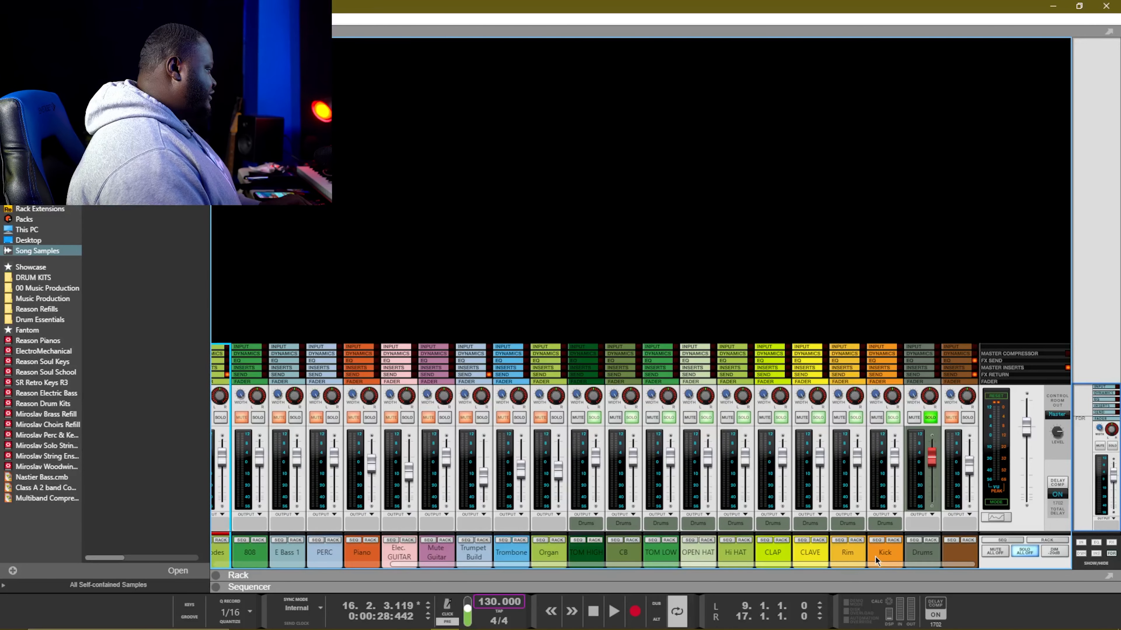
pyautogui.keyDown('shift'); pyautogui.click(585, 555); pyautogui.keyUp('shift')
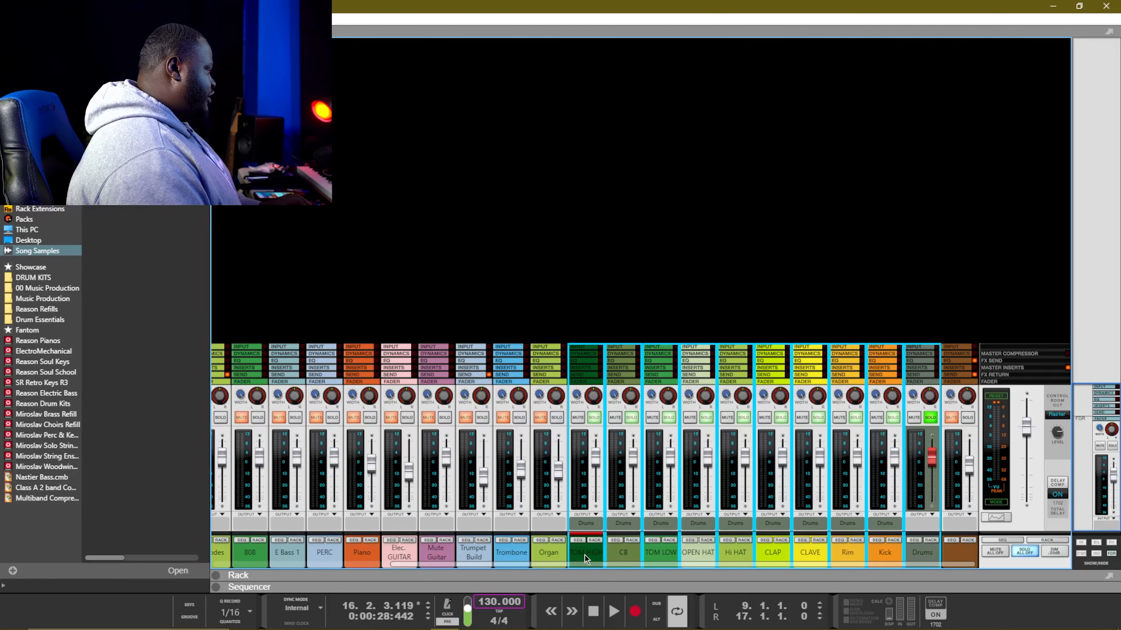
pyautogui.rightClick(585, 555)
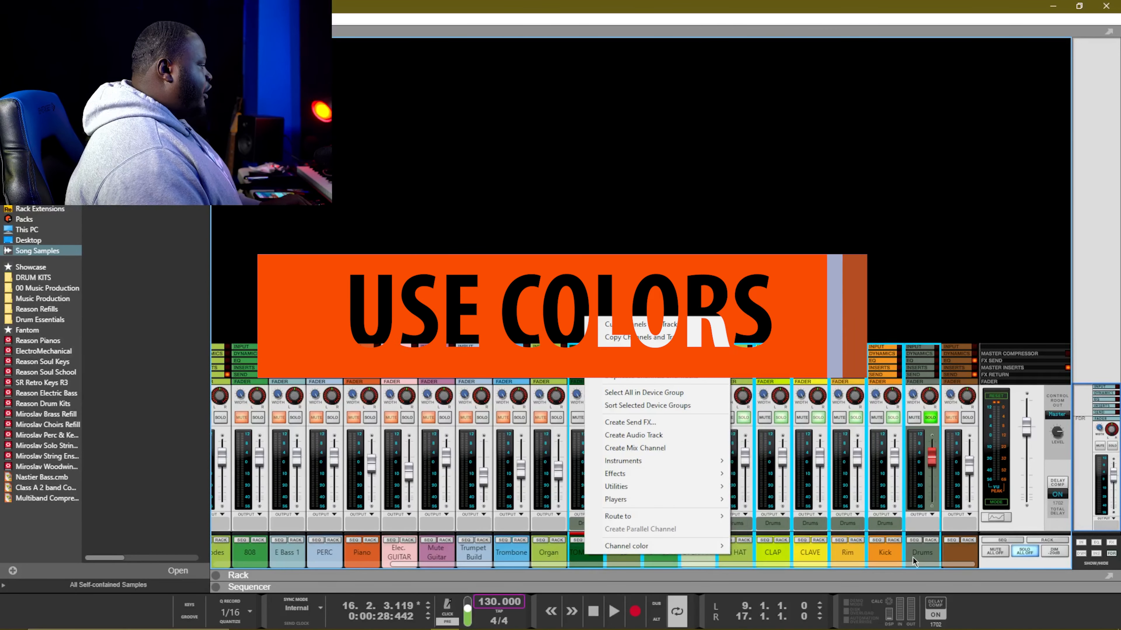
pyautogui.click(917, 558)
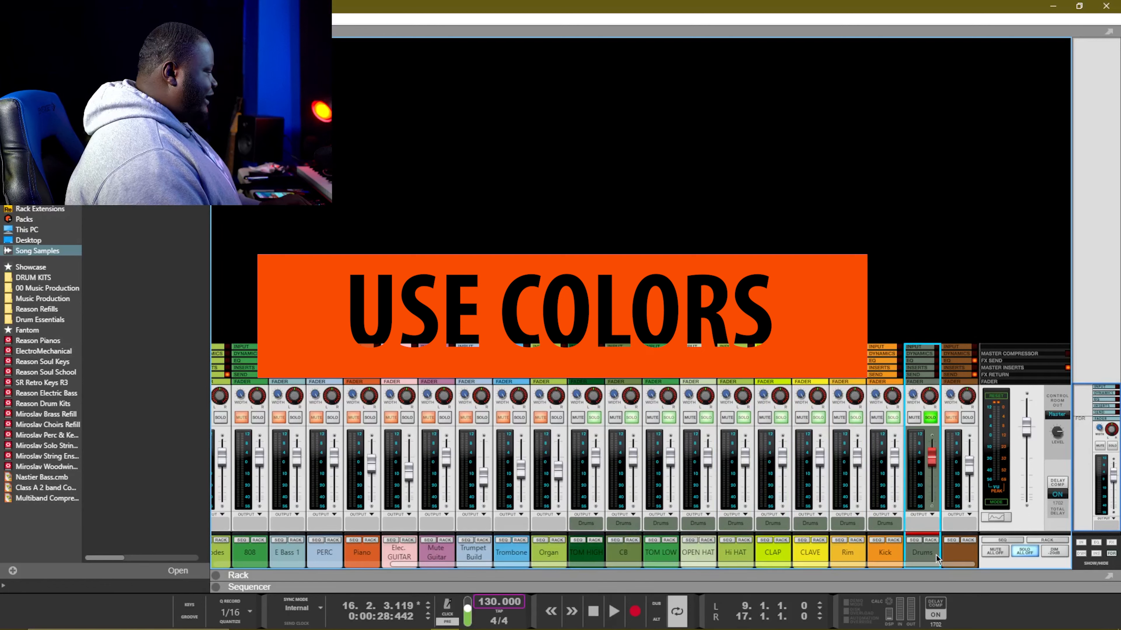
pyautogui.keyDown('shift'); pyautogui.click(557, 557); pyautogui.keyUp('shift')
pyautogui.keyDown('shift'); pyautogui.click(581, 558); pyautogui.keyUp('shift')
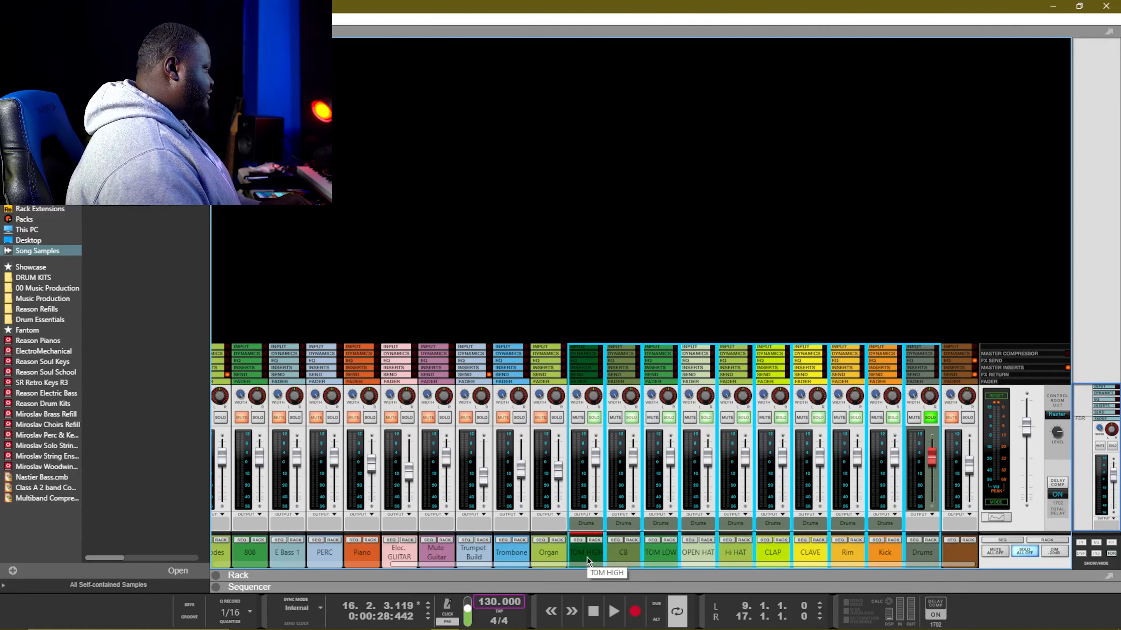
pyautogui.rightClick(585, 557)
pyautogui.moveTo(632, 548)
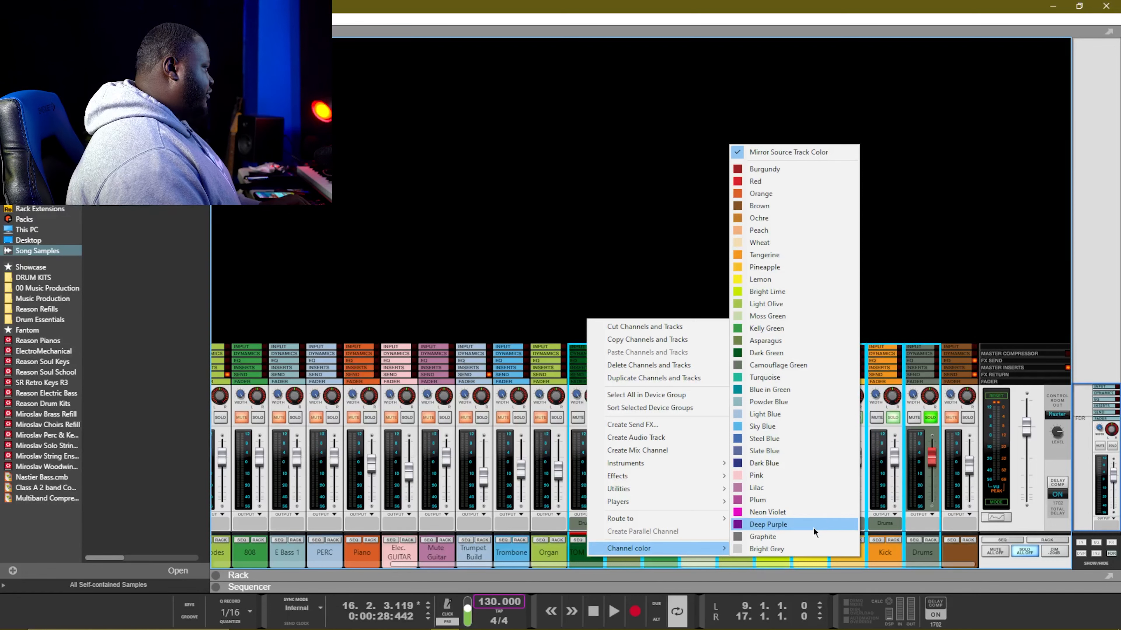
pyautogui.click(813, 525)
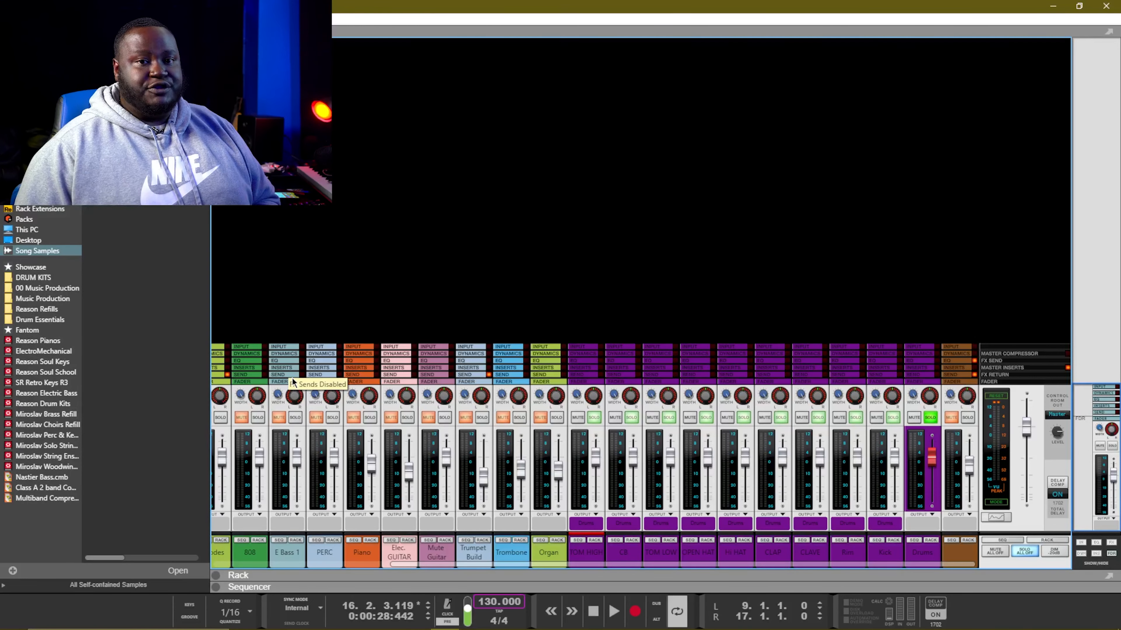
# Check the drum colors in the sequencer and the rack, and return to the mixer
pyautogui.press('F7')
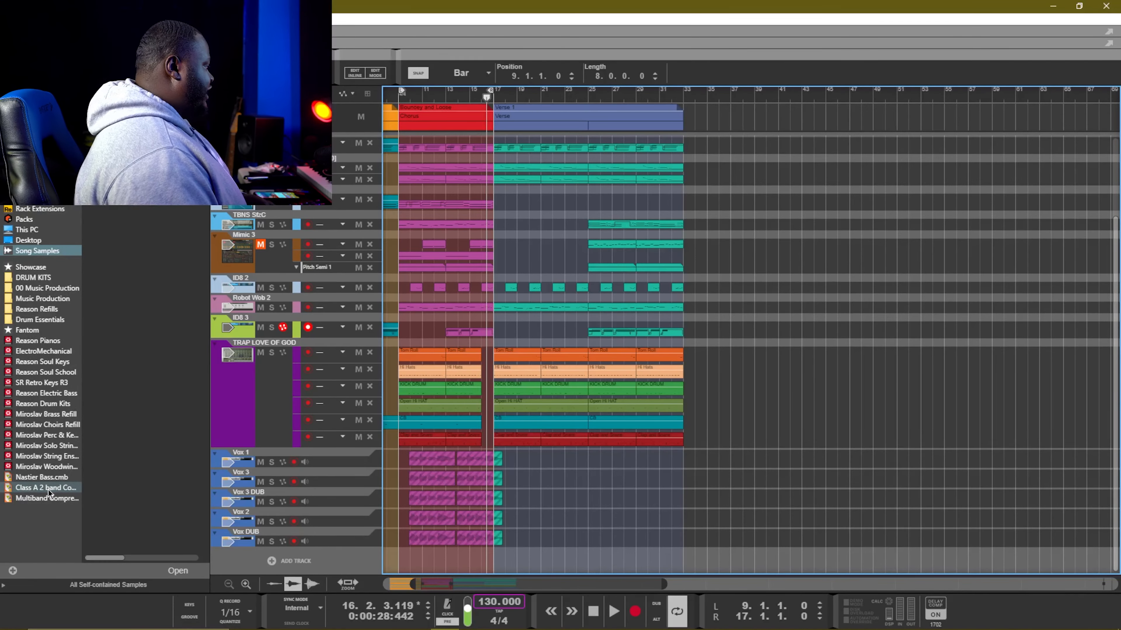
pyautogui.press('F6')
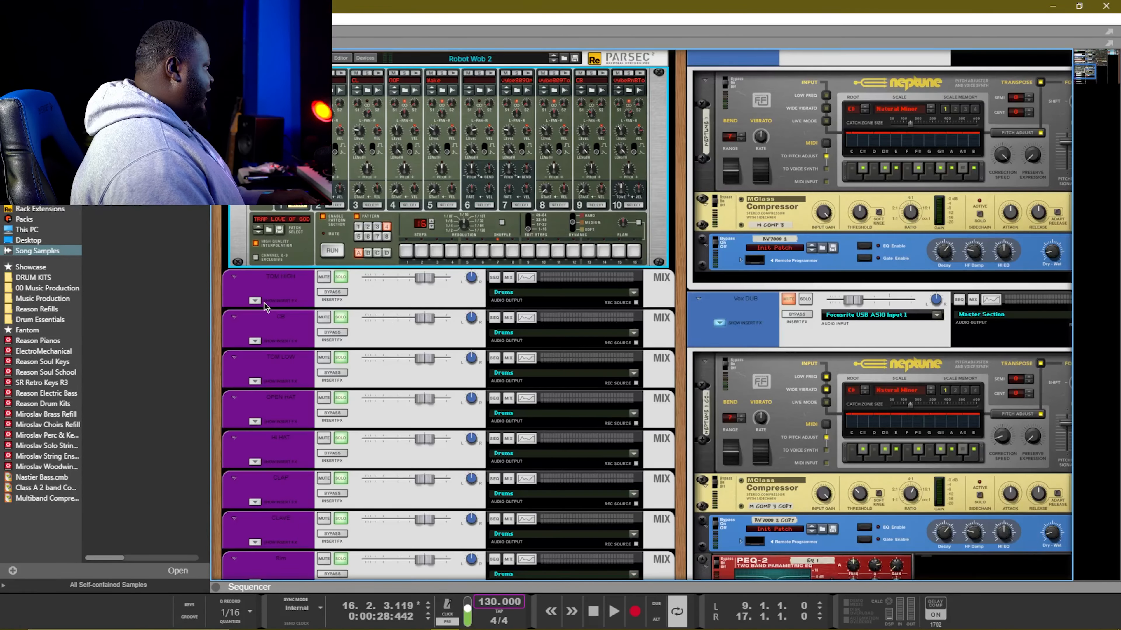
pyautogui.press('F5')
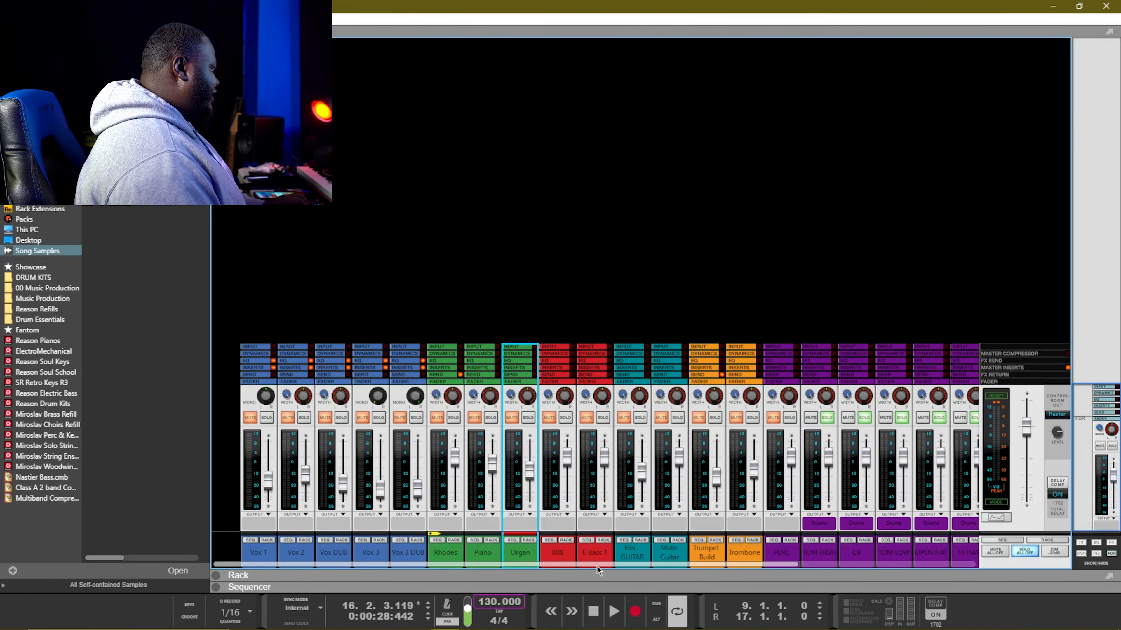
# Look over the color-coded mixer channels from end to end and hide the browser to widen the mixer
pyautogui.moveTo(596, 565); pyautogui.dragTo(811, 566)
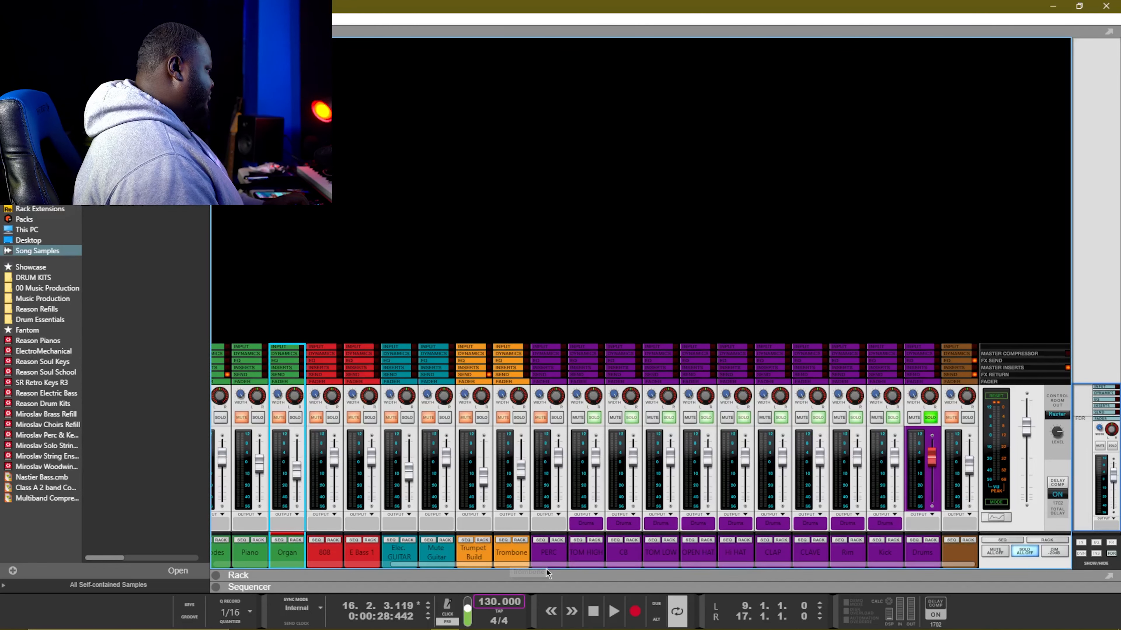
pyautogui.moveTo(969, 559); pyautogui.dragTo(769, 564)
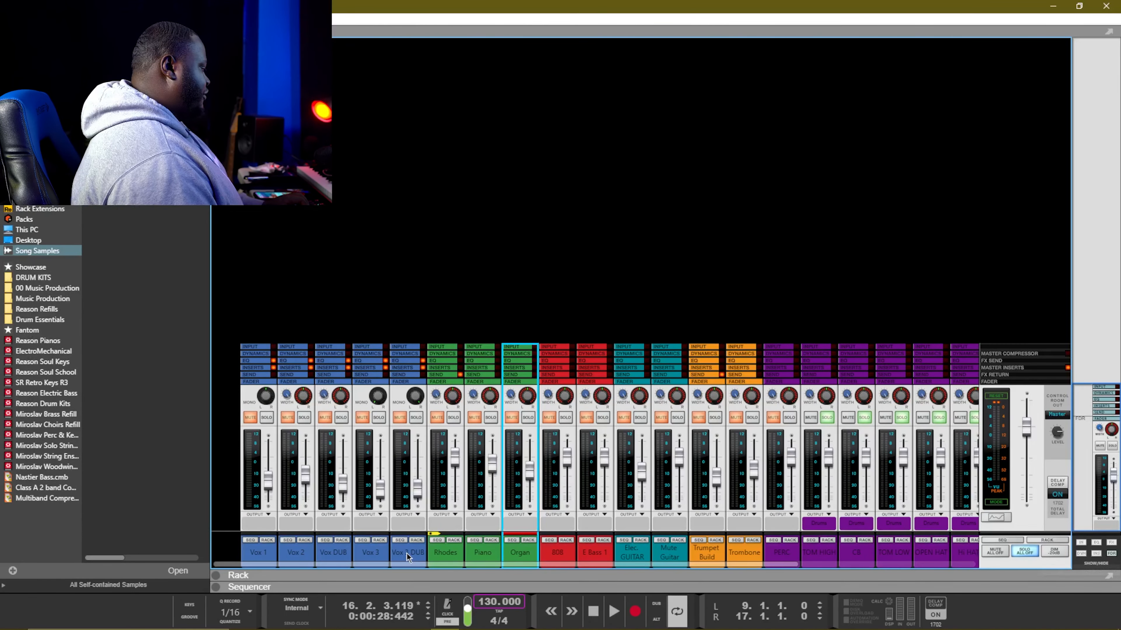
pyautogui.press('F3')
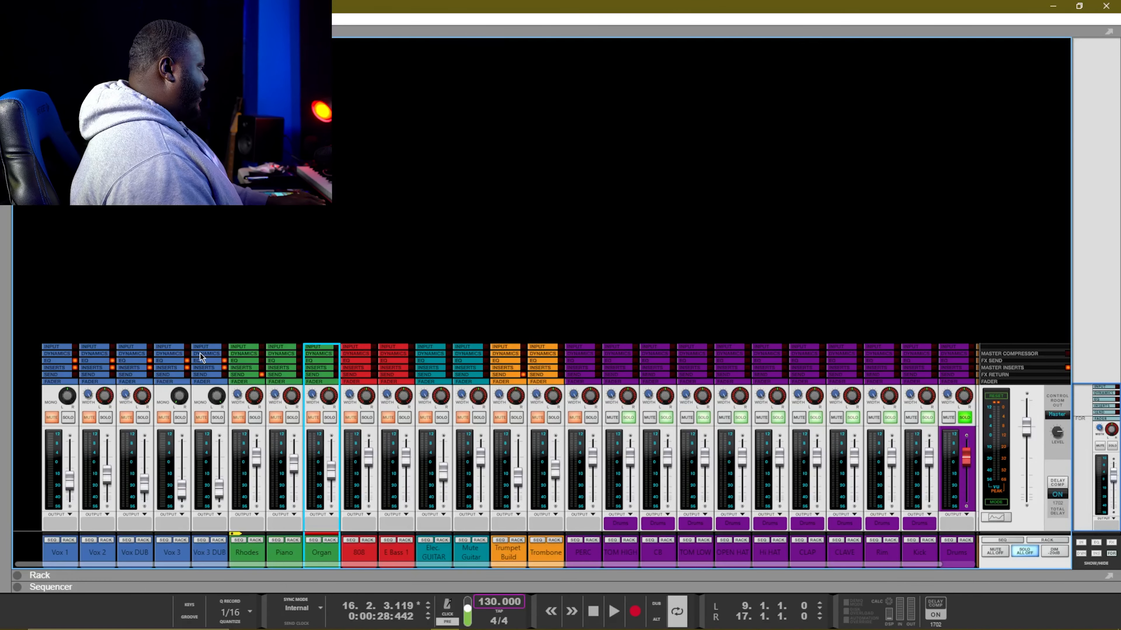